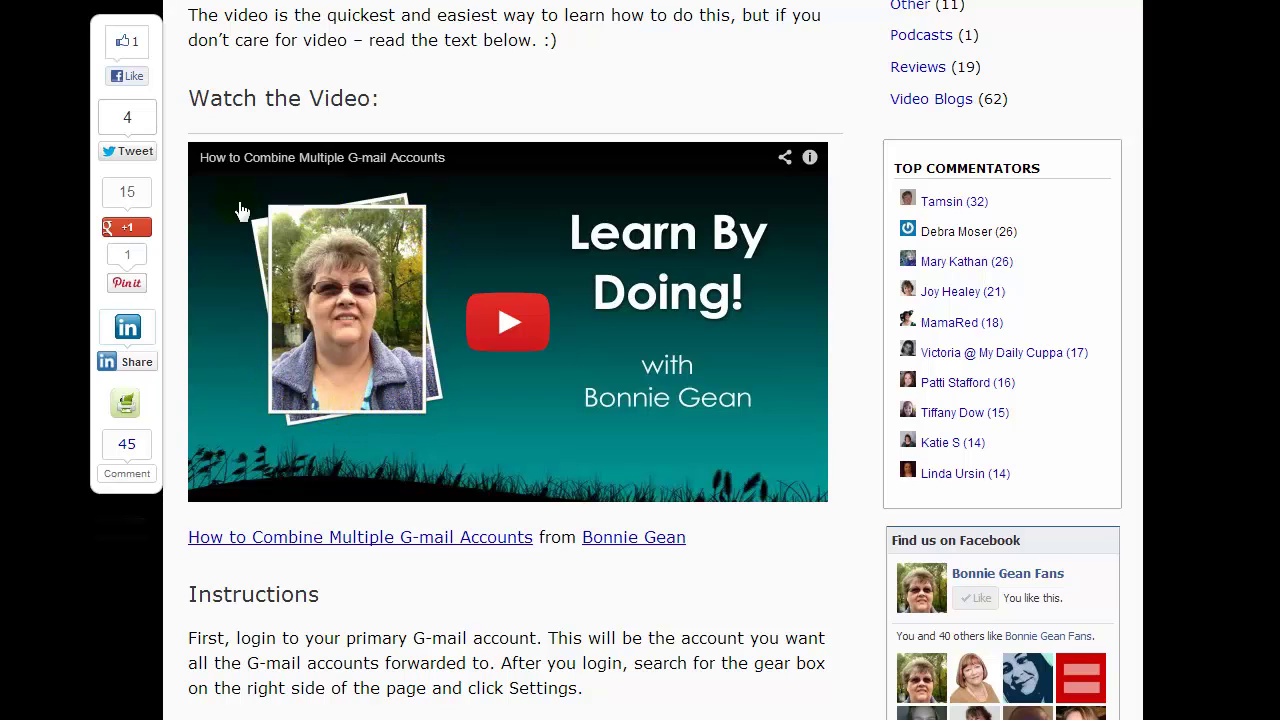
# - Start playing the embedded YouTube video about combining multiple G-mail accounts
pyautogui.click(387, 456)
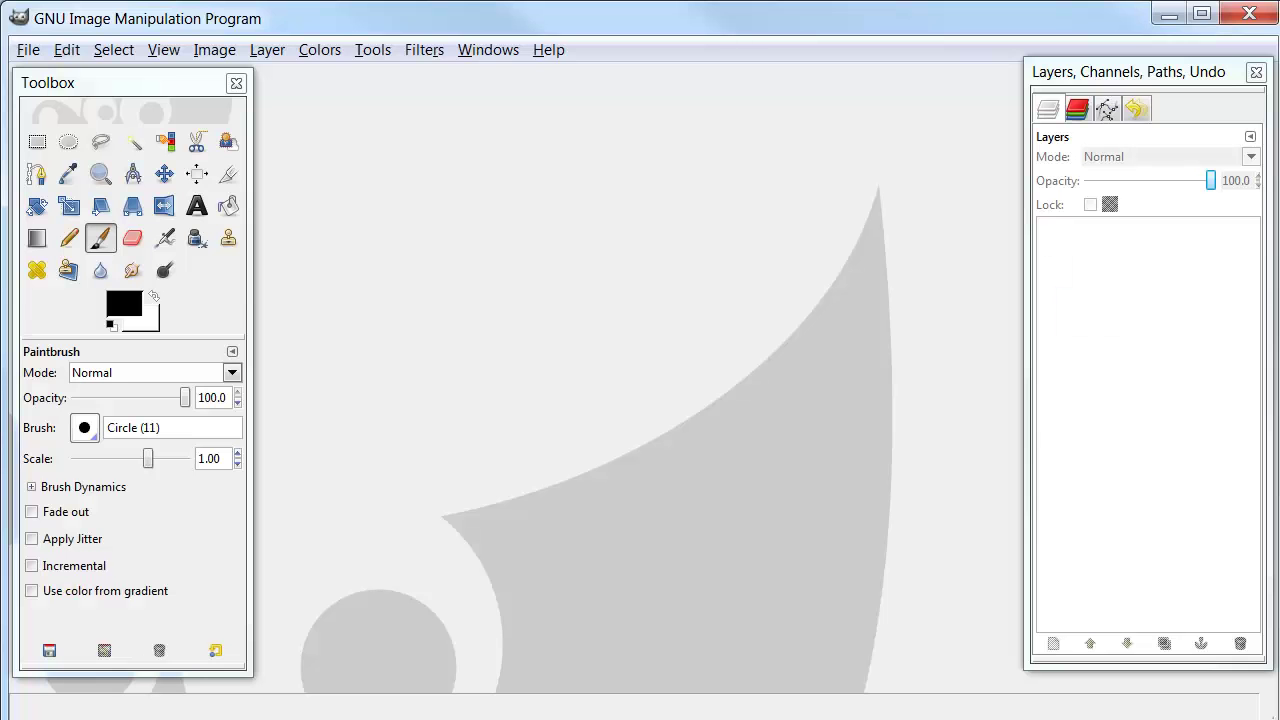
# - Open the 480×640 portrait PNG from the Pictures folder
pyautogui.click(28, 52)
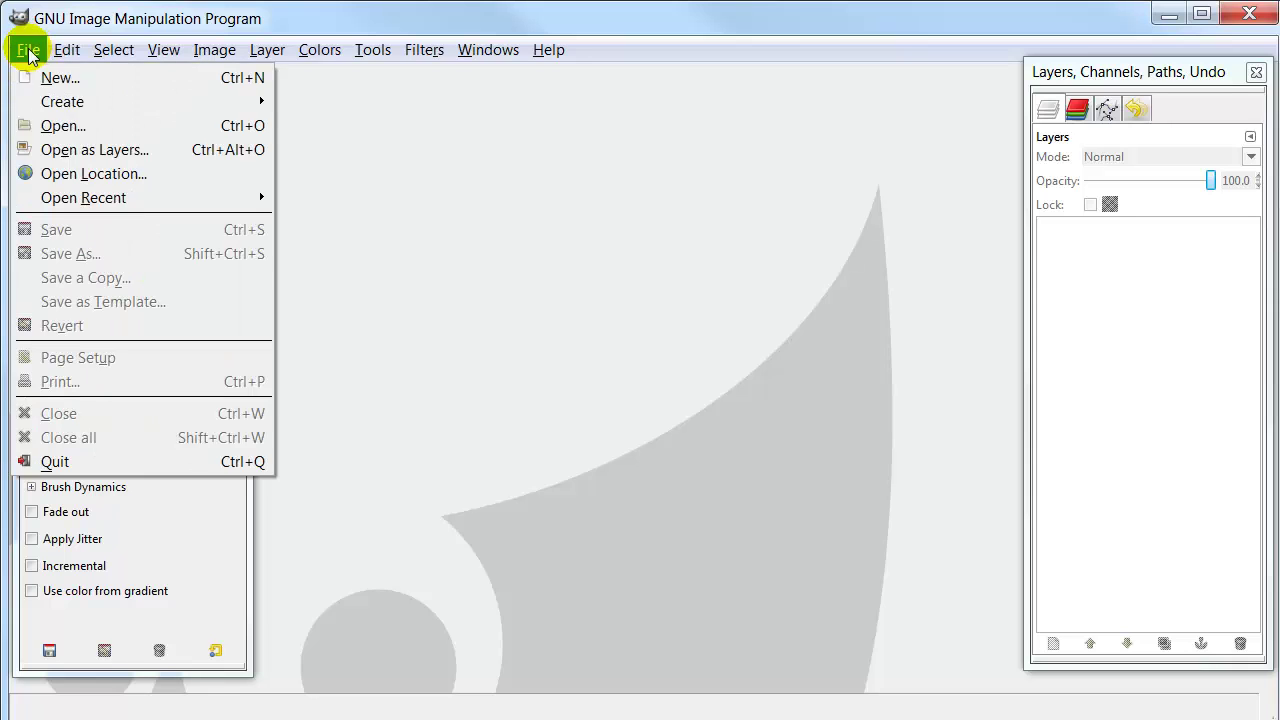
pyautogui.click(50, 124)
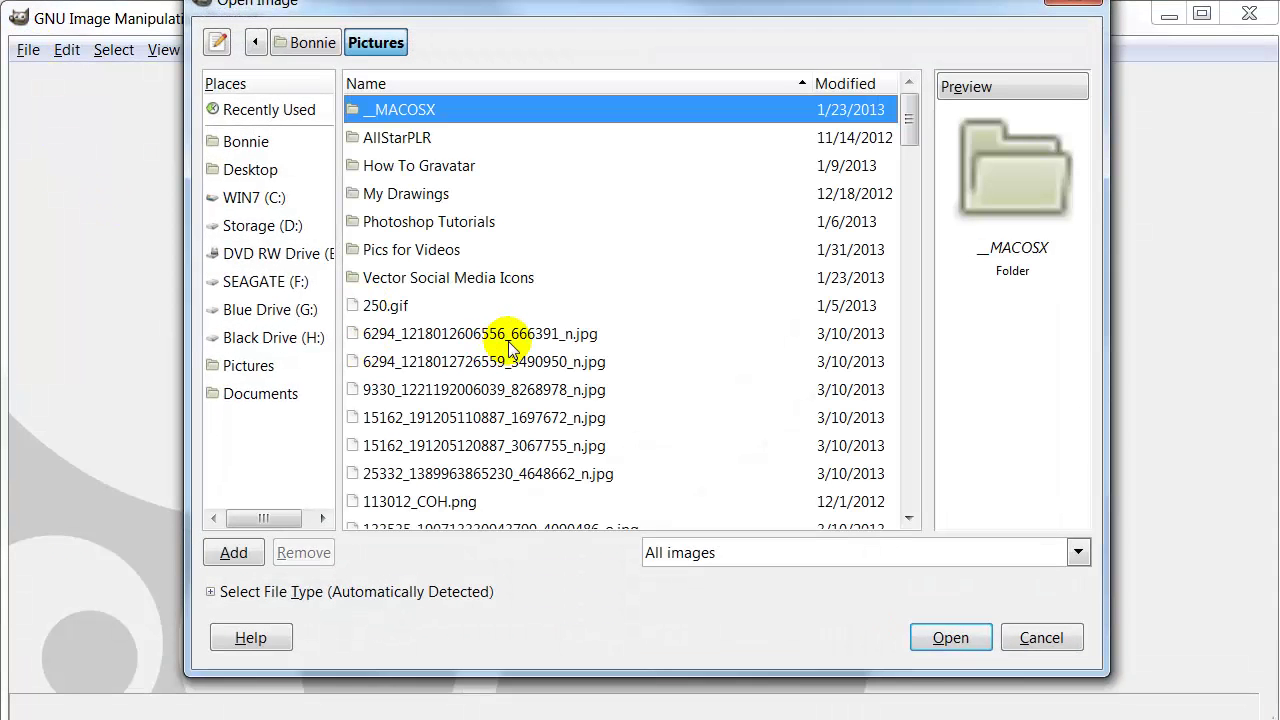
pyautogui.click(250, 366)
pyautogui.click(500, 418)
pyautogui.scroll(-4, 530, 440)
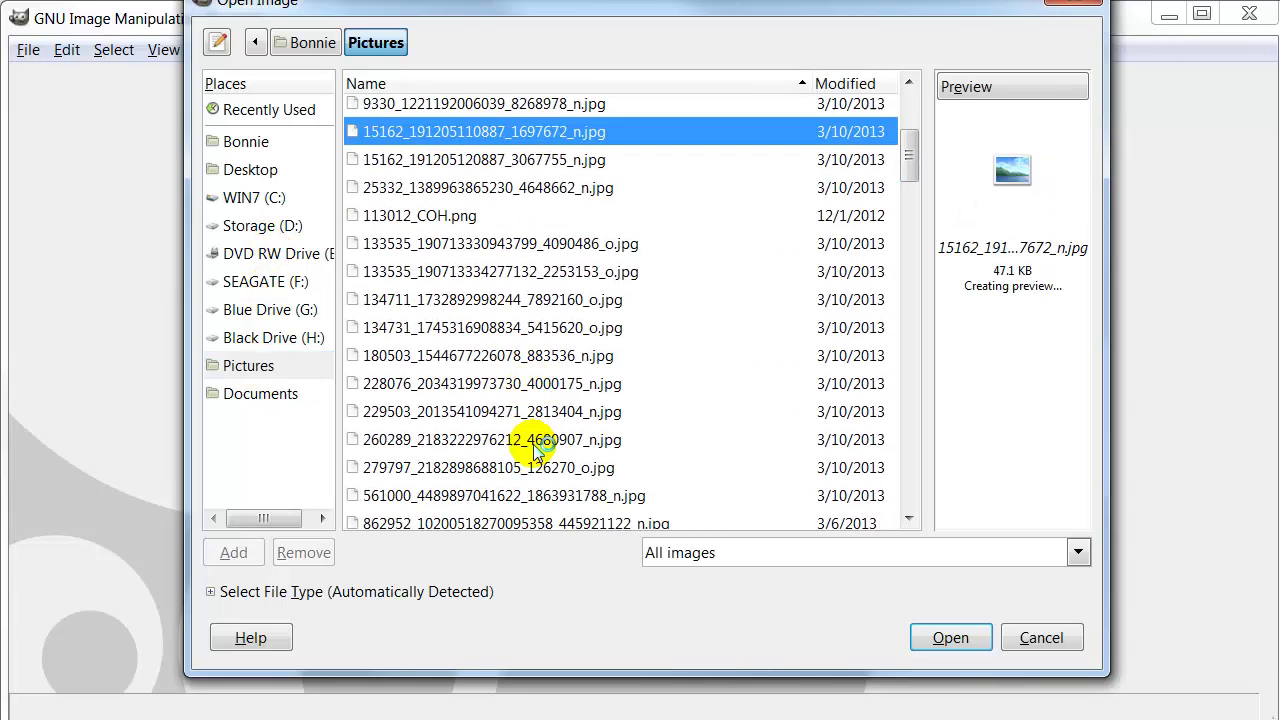
pyautogui.scroll(-5, 535, 448)
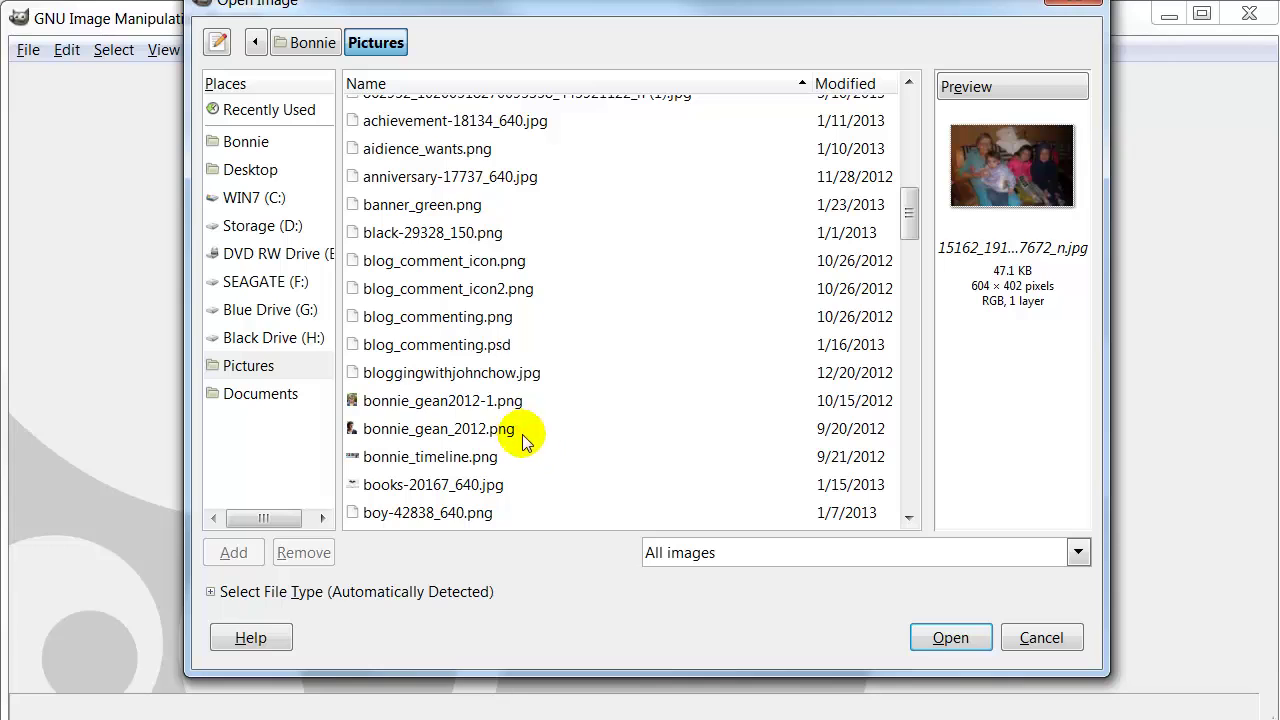
pyautogui.click(472, 408)
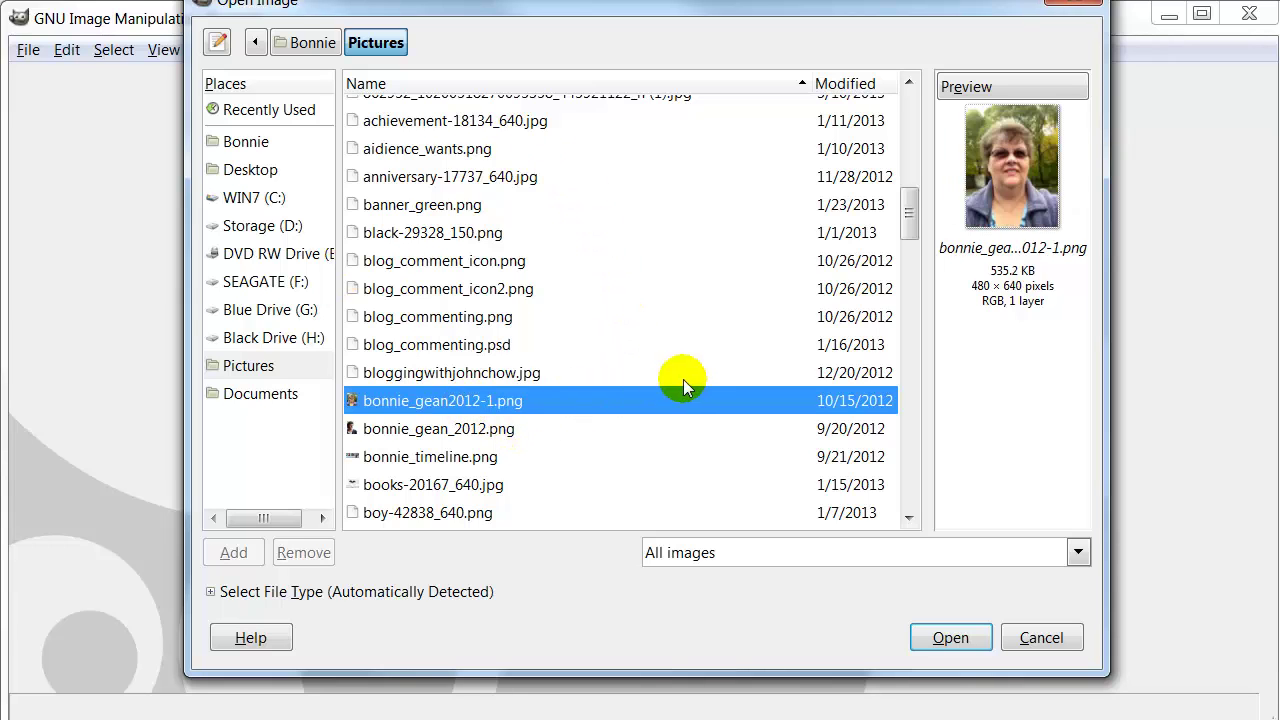
pyautogui.click(945, 638)
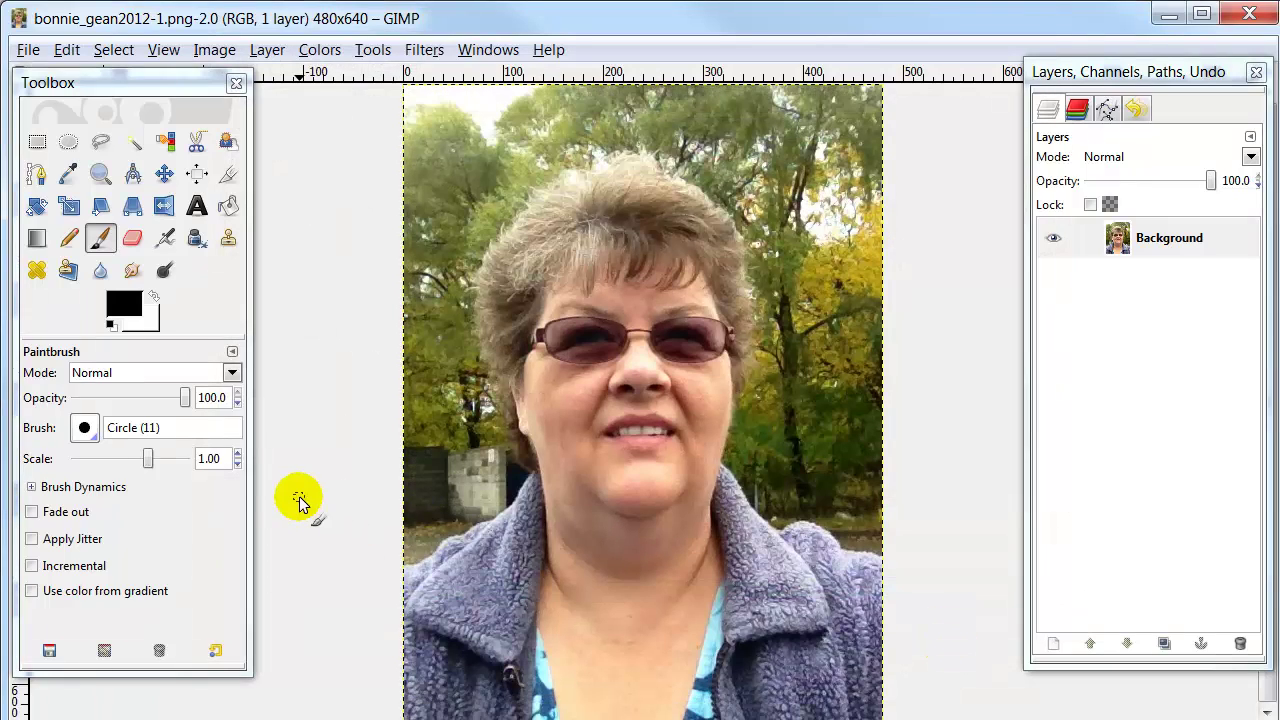
# - Zoom the view out on the photo and select the Background layer
pyautogui.click(100, 174)
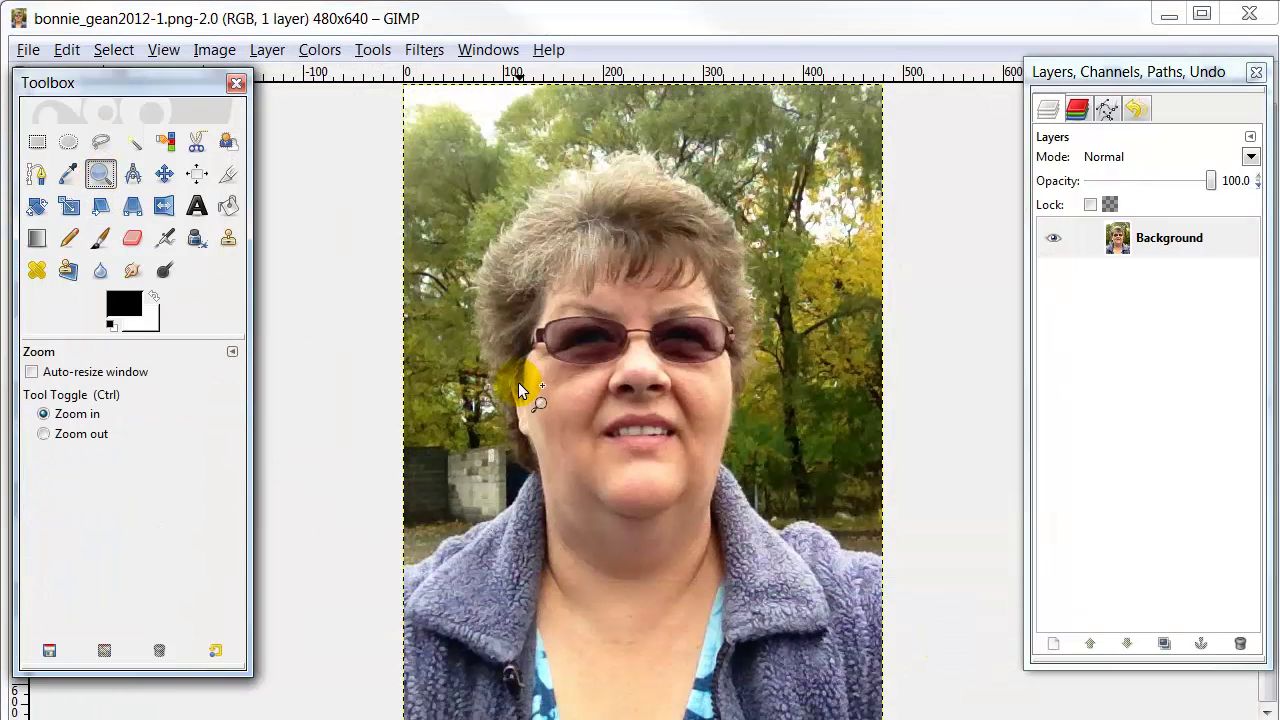
pyautogui.click(43, 433)
pyautogui.click(470, 440)
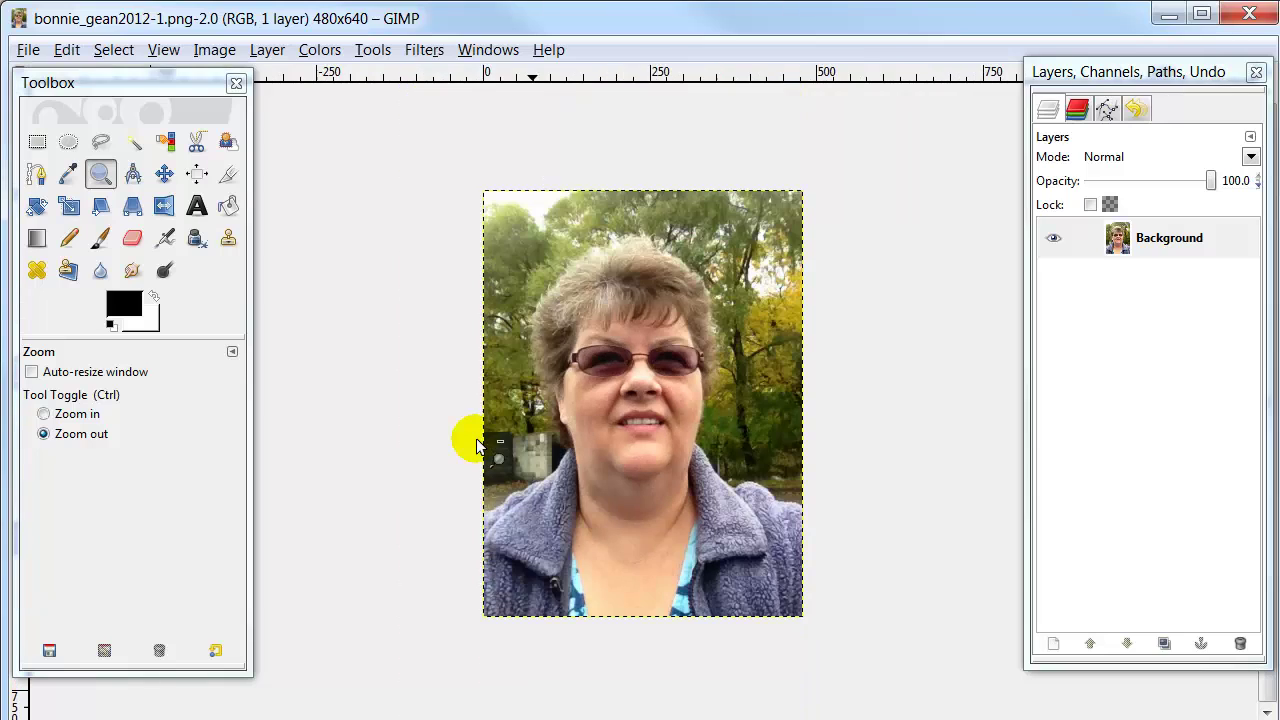
pyautogui.click(1216, 252)
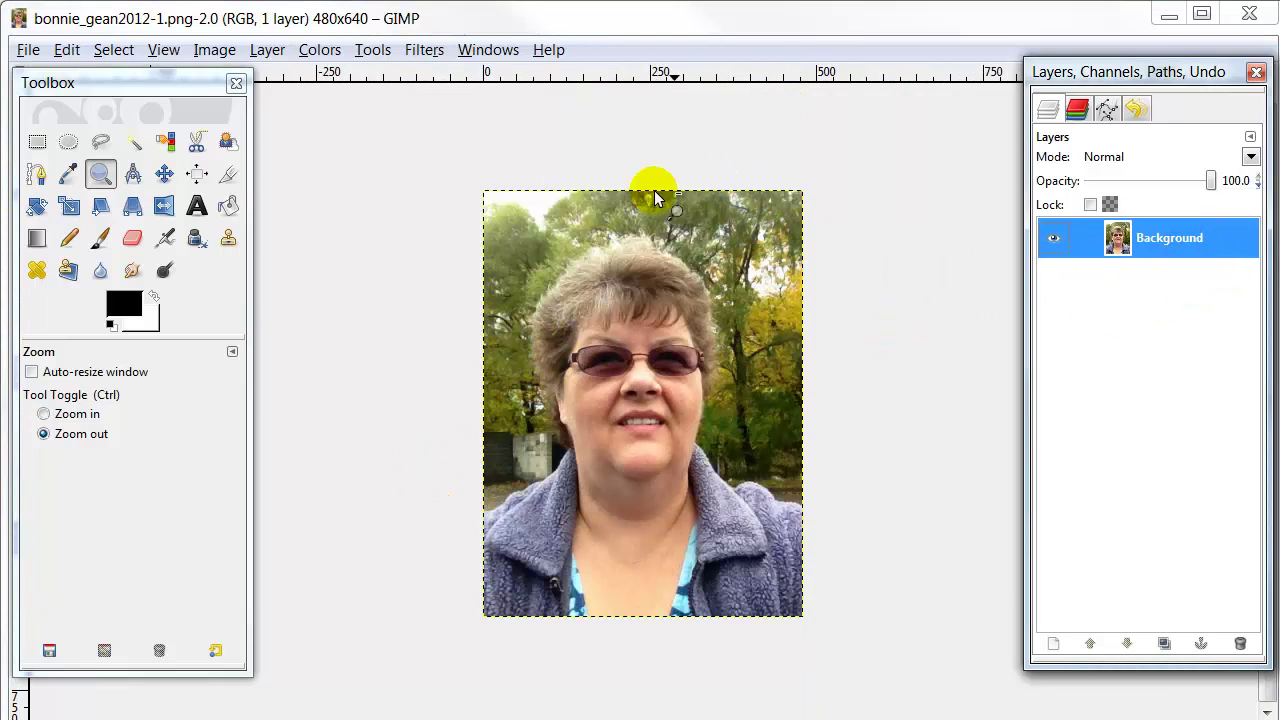
# - Apply Decor > Add Border with Delta 1 and colour FFFFFF, enlarging the image to 504×664
pyautogui.click(420, 50)
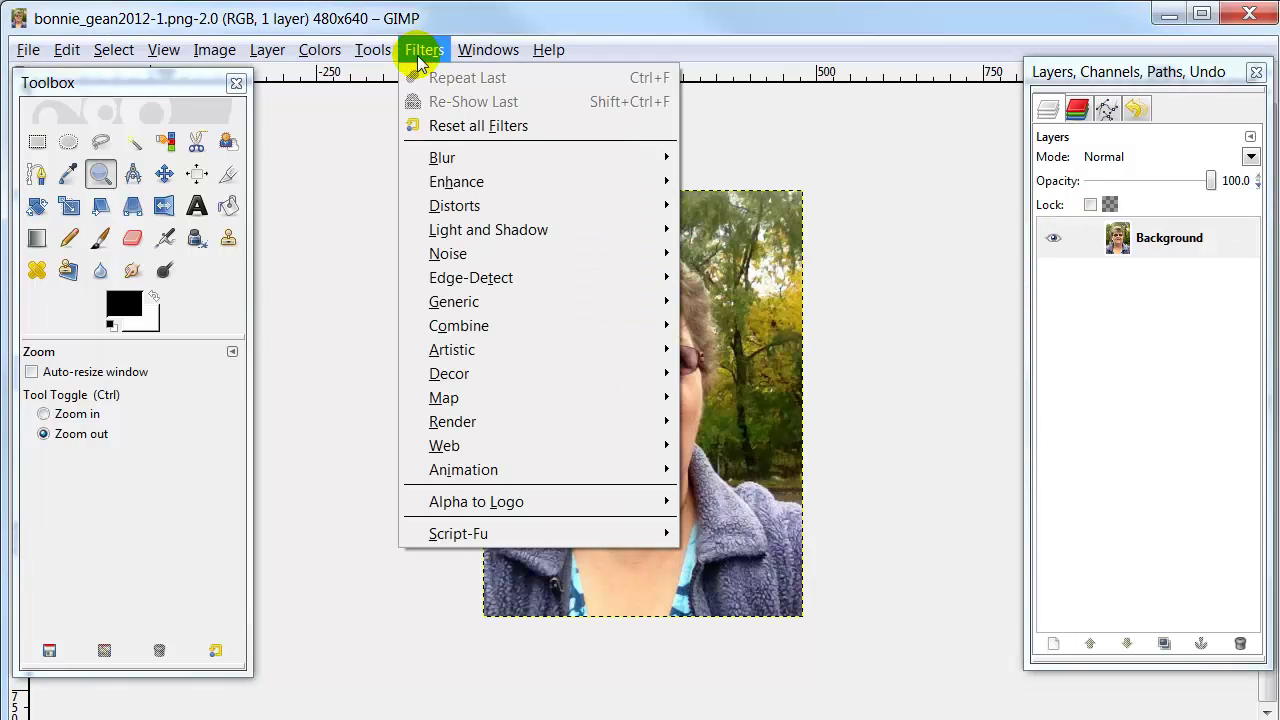
pyautogui.moveTo(487, 372)
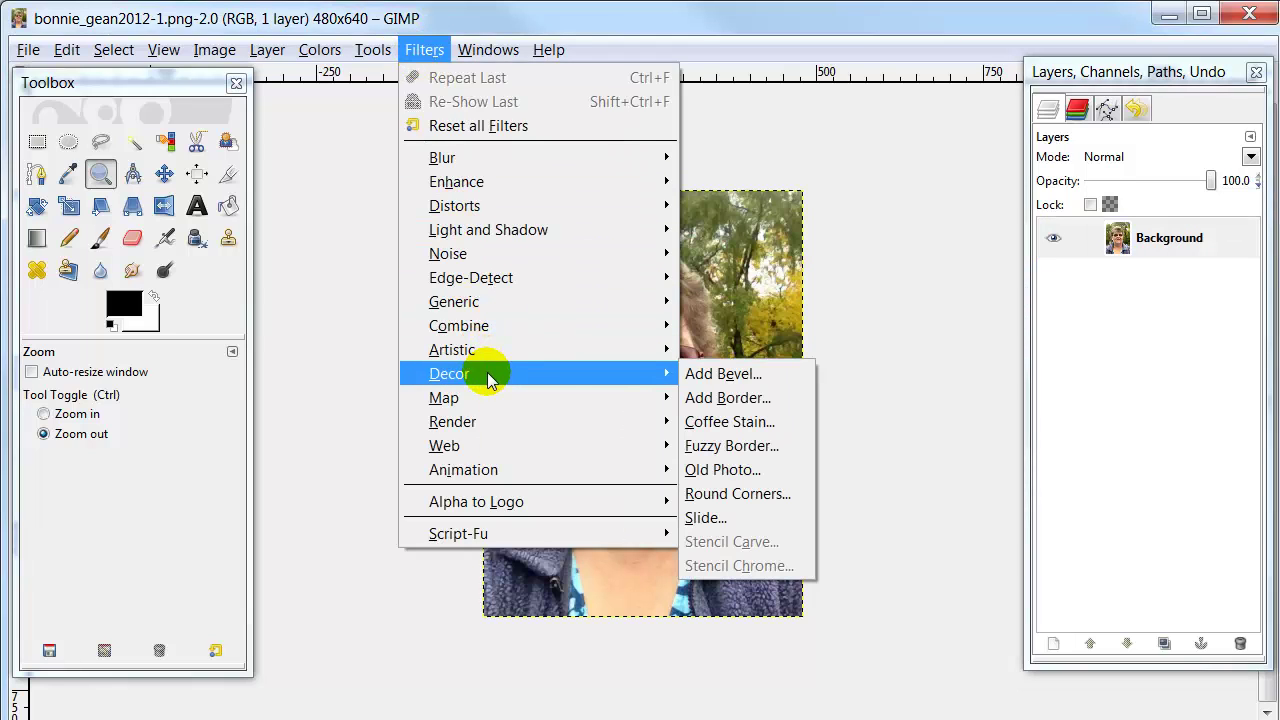
pyautogui.click(756, 397)
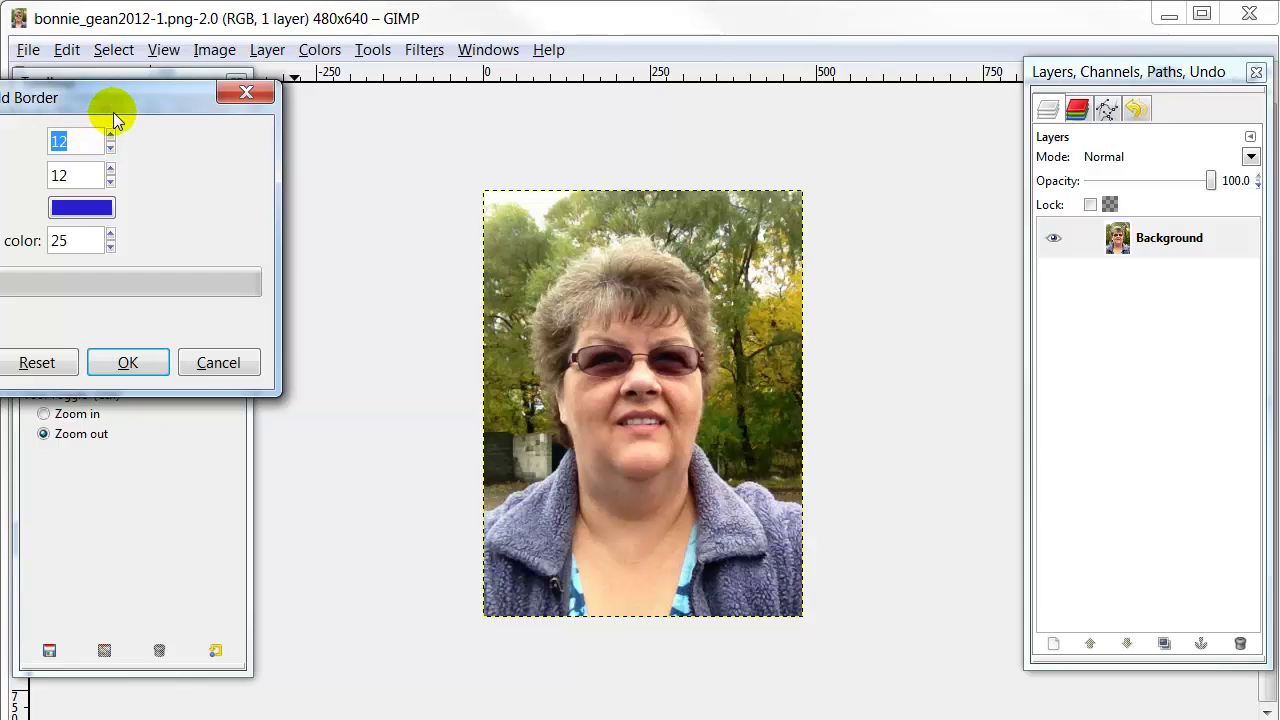
pyautogui.moveTo(116, 103); pyautogui.dragTo(626, 187)
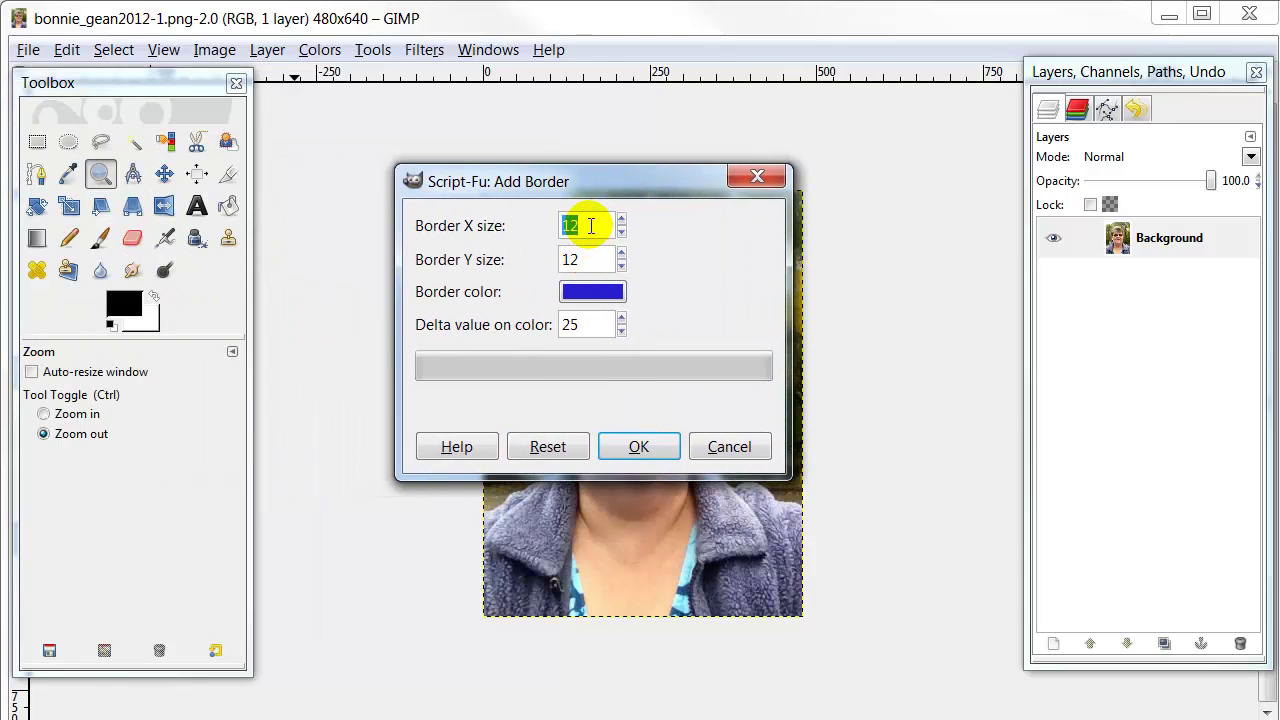
pyautogui.doubleClick(569, 259)
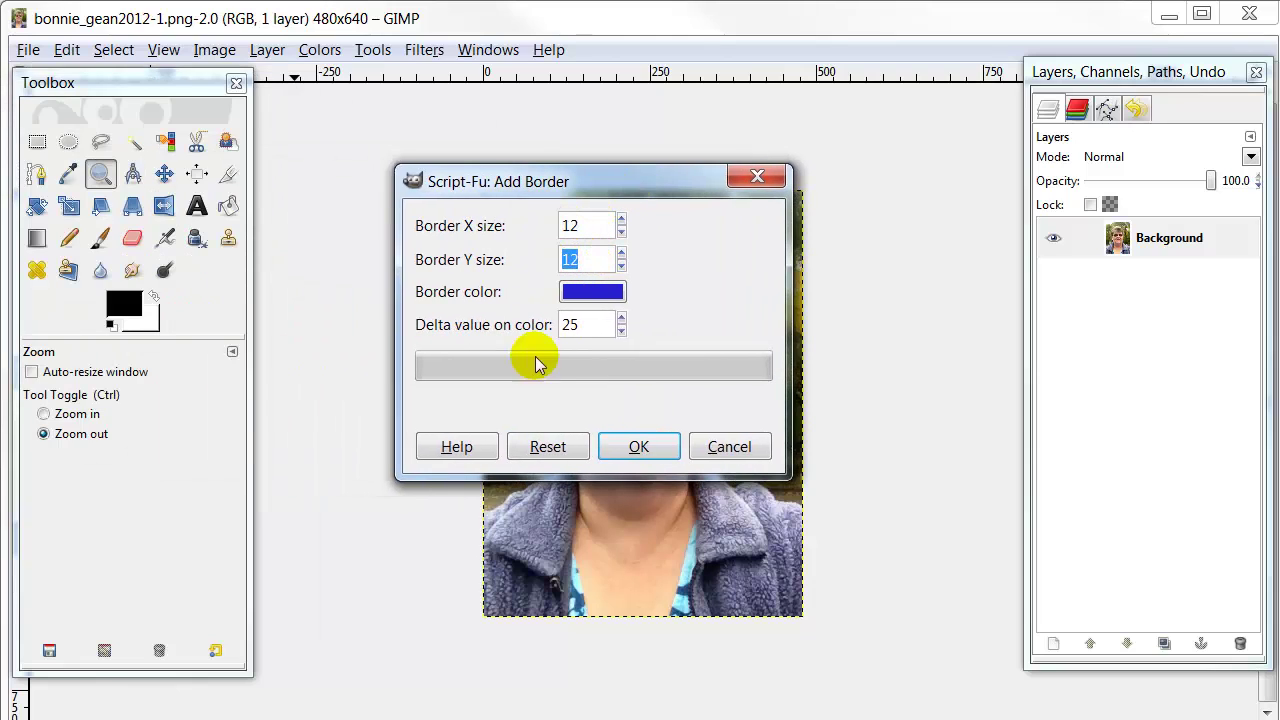
pyautogui.doubleClick(603, 325)
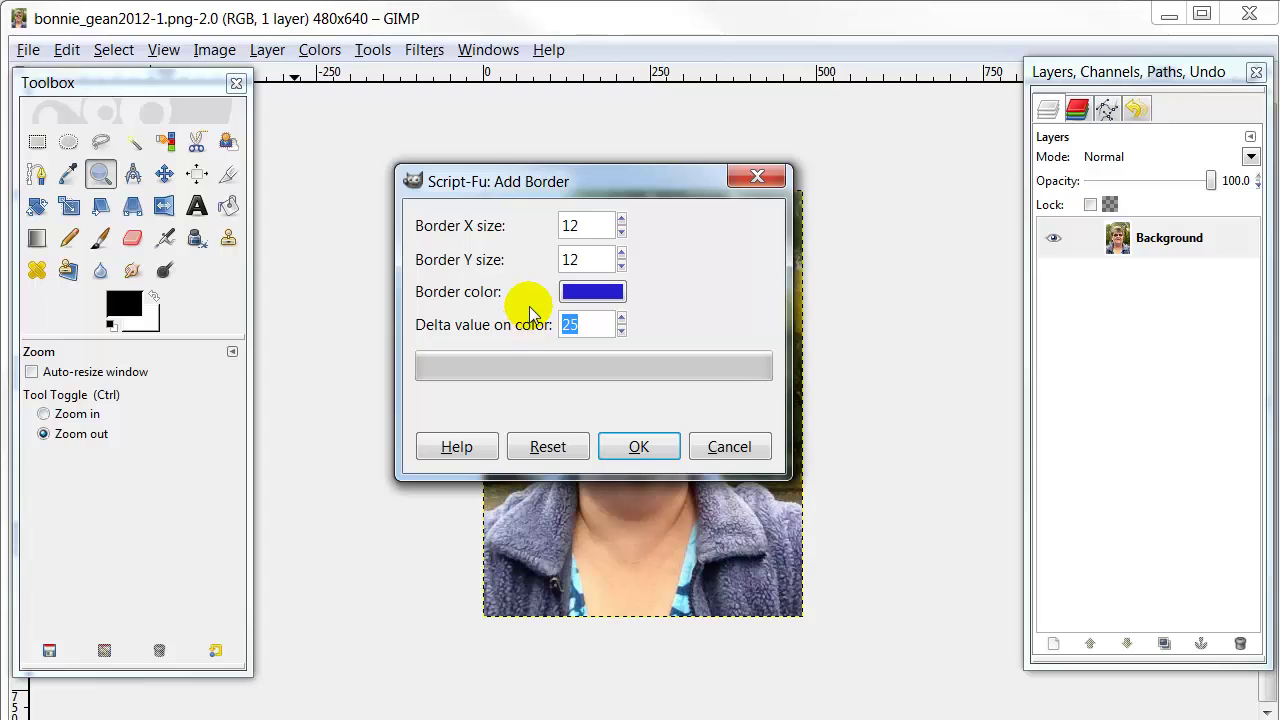
pyautogui.write('1')
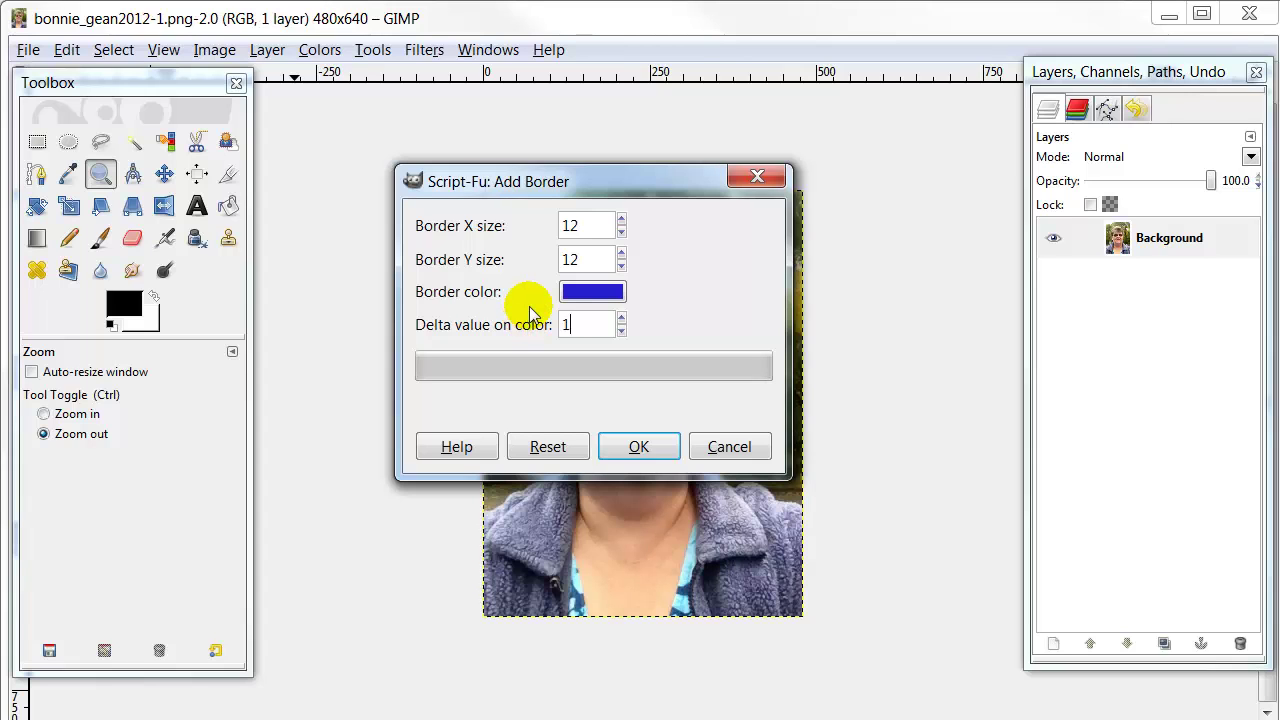
pyautogui.click(590, 291)
pyautogui.doubleClick(682, 449)
pyautogui.write('FFFFFF')
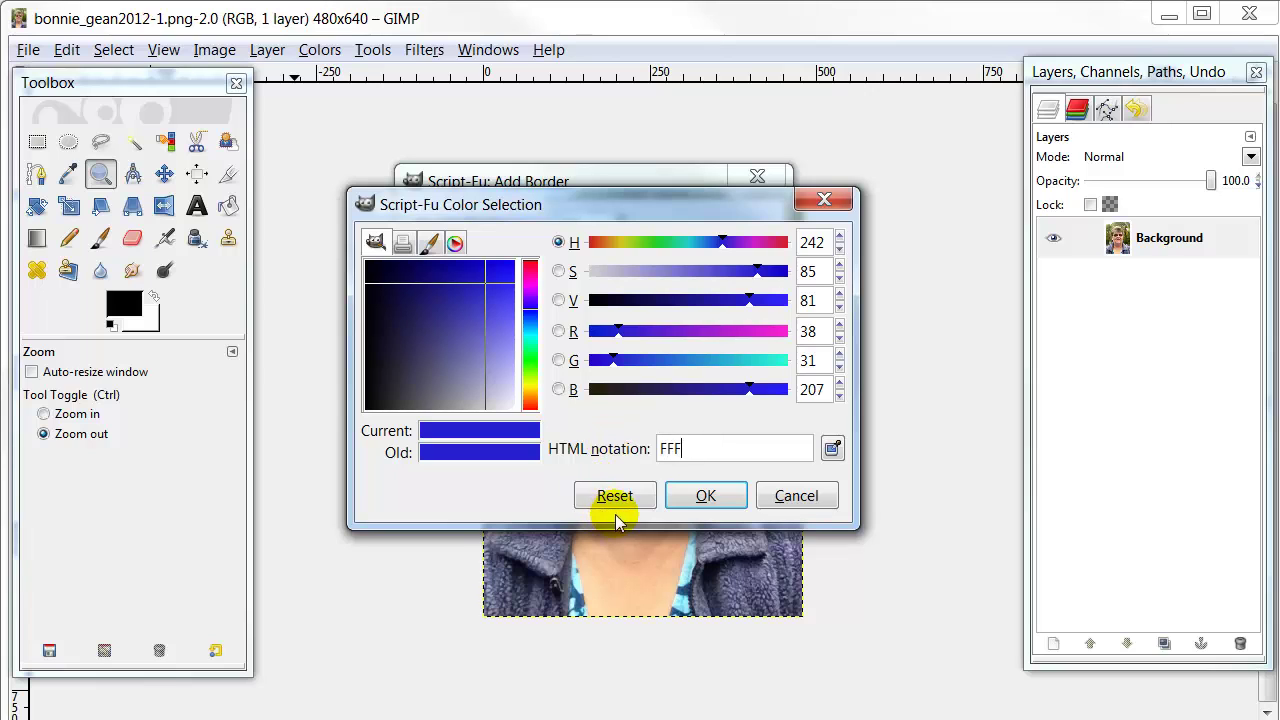
pyautogui.click(692, 500)
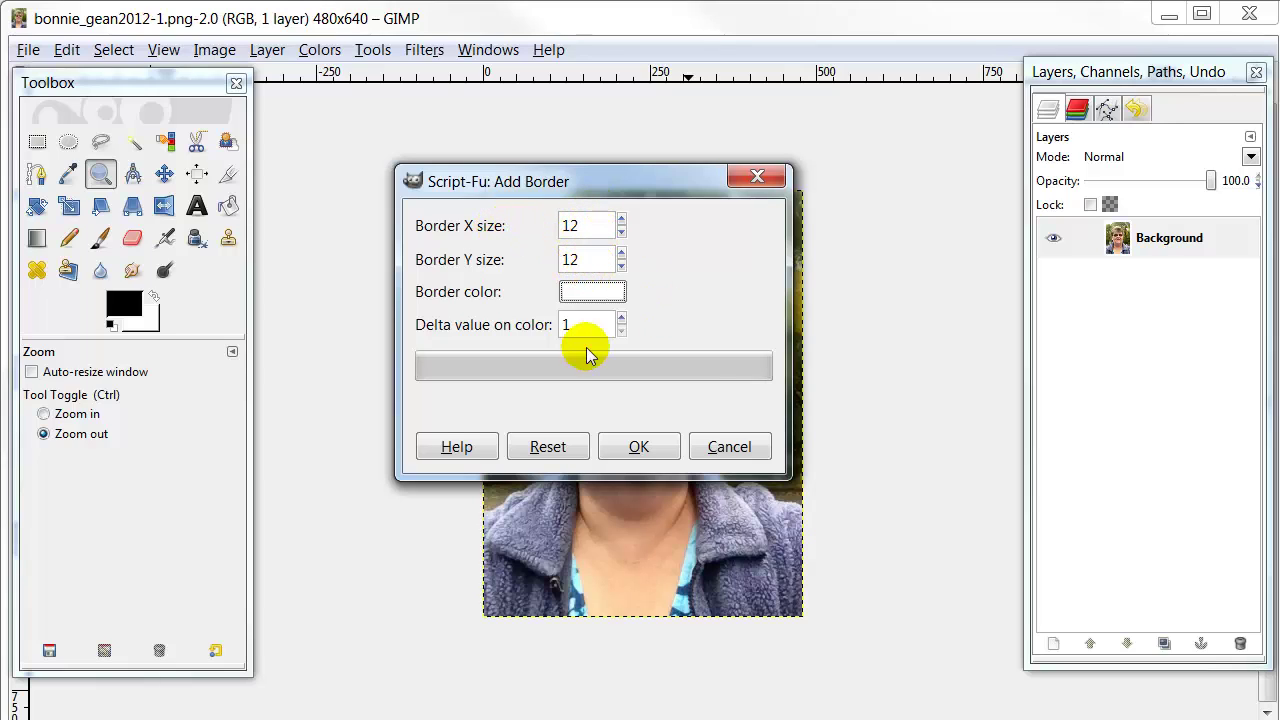
pyautogui.click(636, 444)
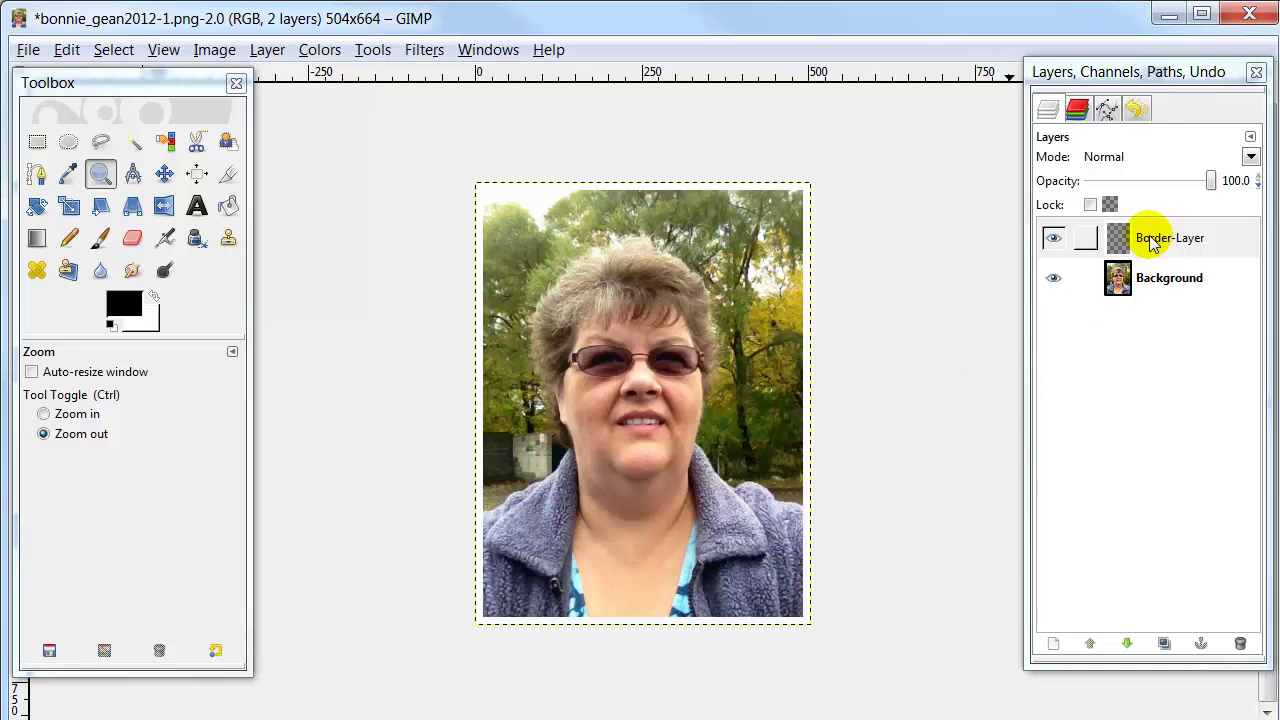
# - Create a new Visible layer from Border-Layer using New from Visible
pyautogui.click(1052, 240)
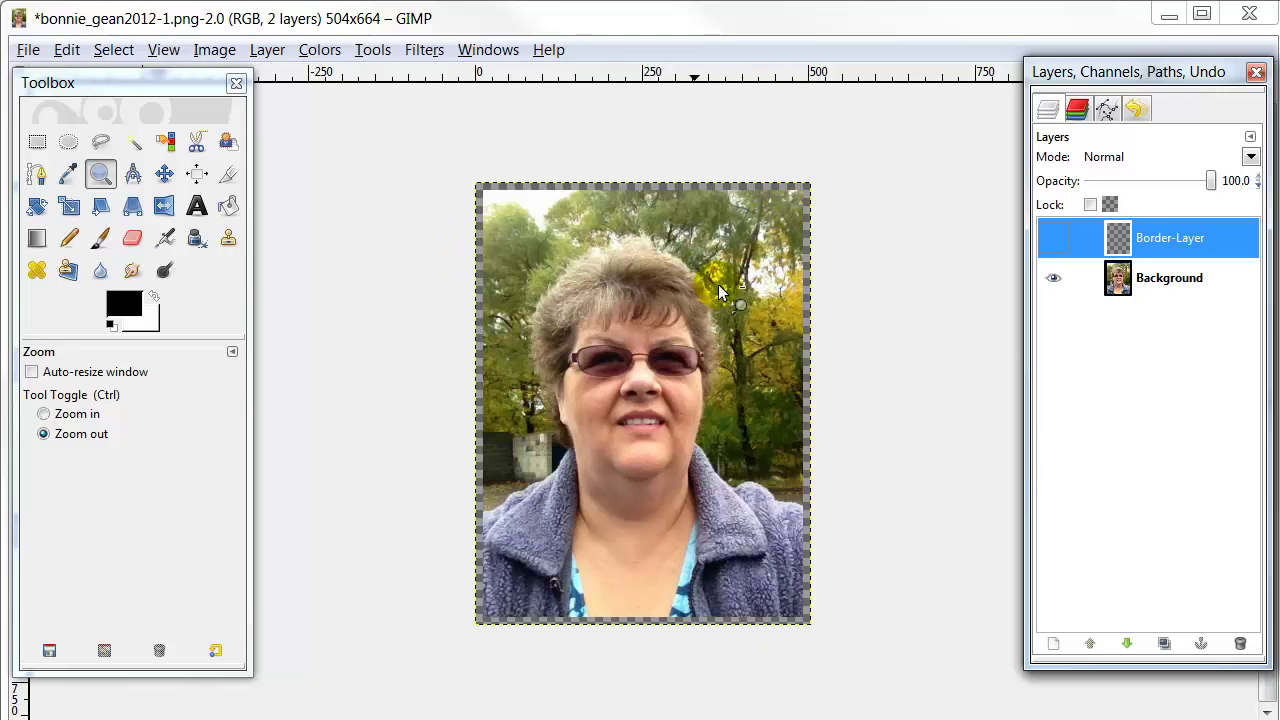
pyautogui.click(1052, 240)
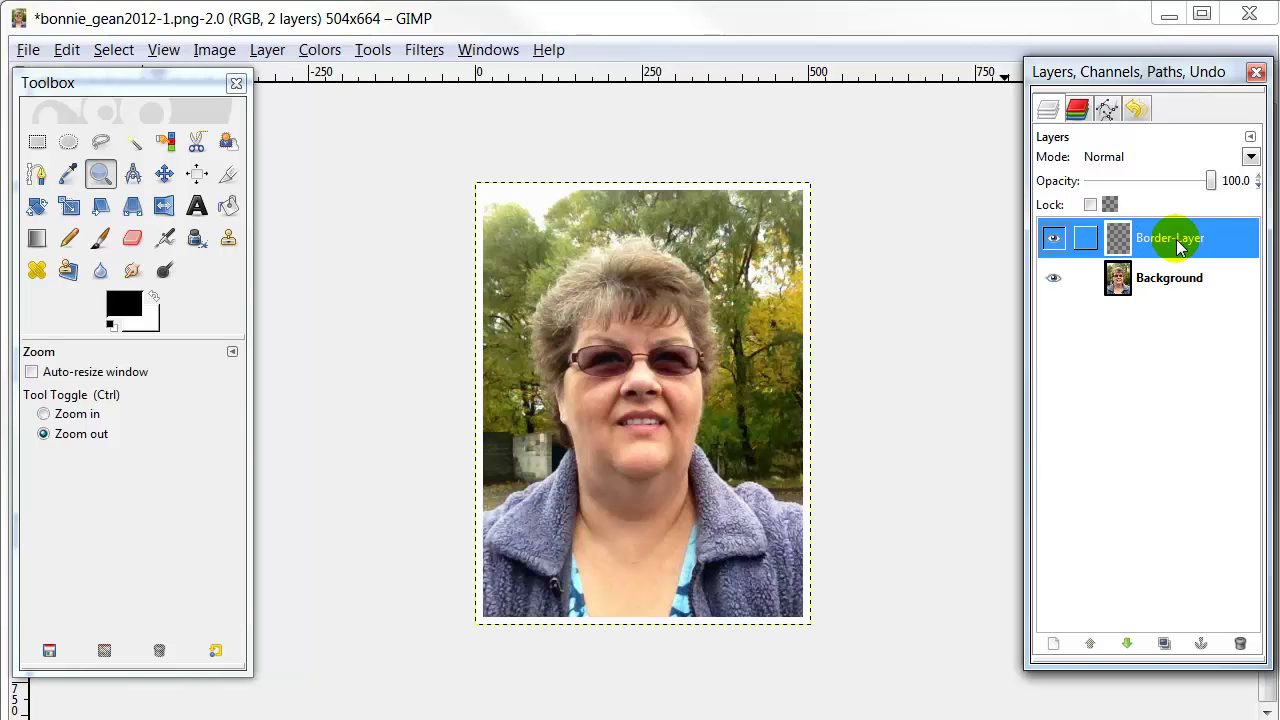
pyautogui.rightClick(1114, 236)
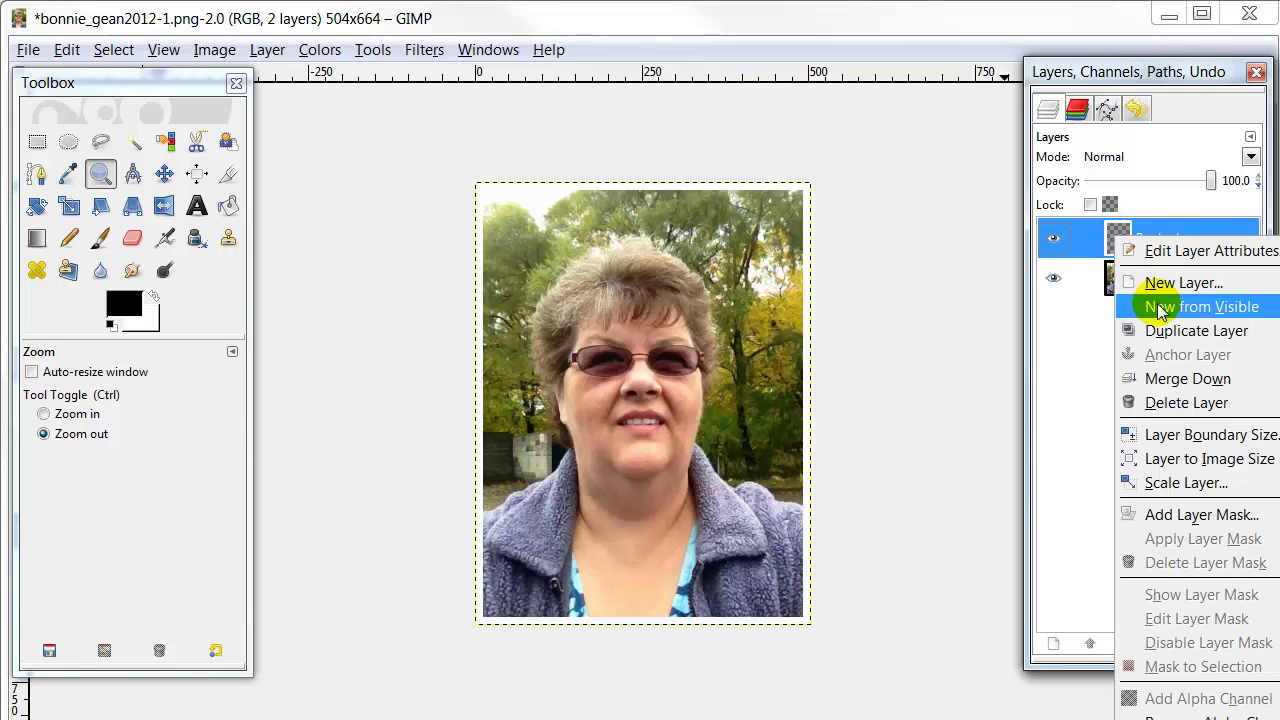
pyautogui.click(1161, 316)
# - Hide the Background and Border-Layer layers
pyautogui.click(1053, 318)
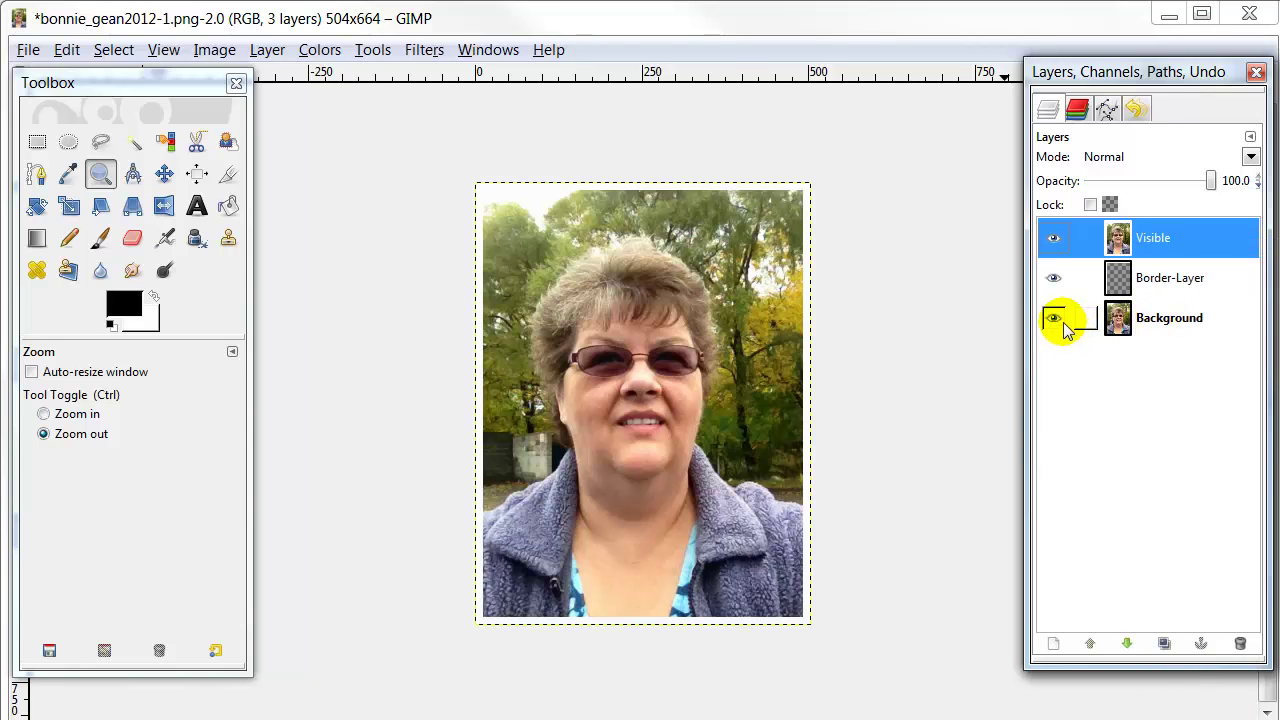
pyautogui.click(1053, 280)
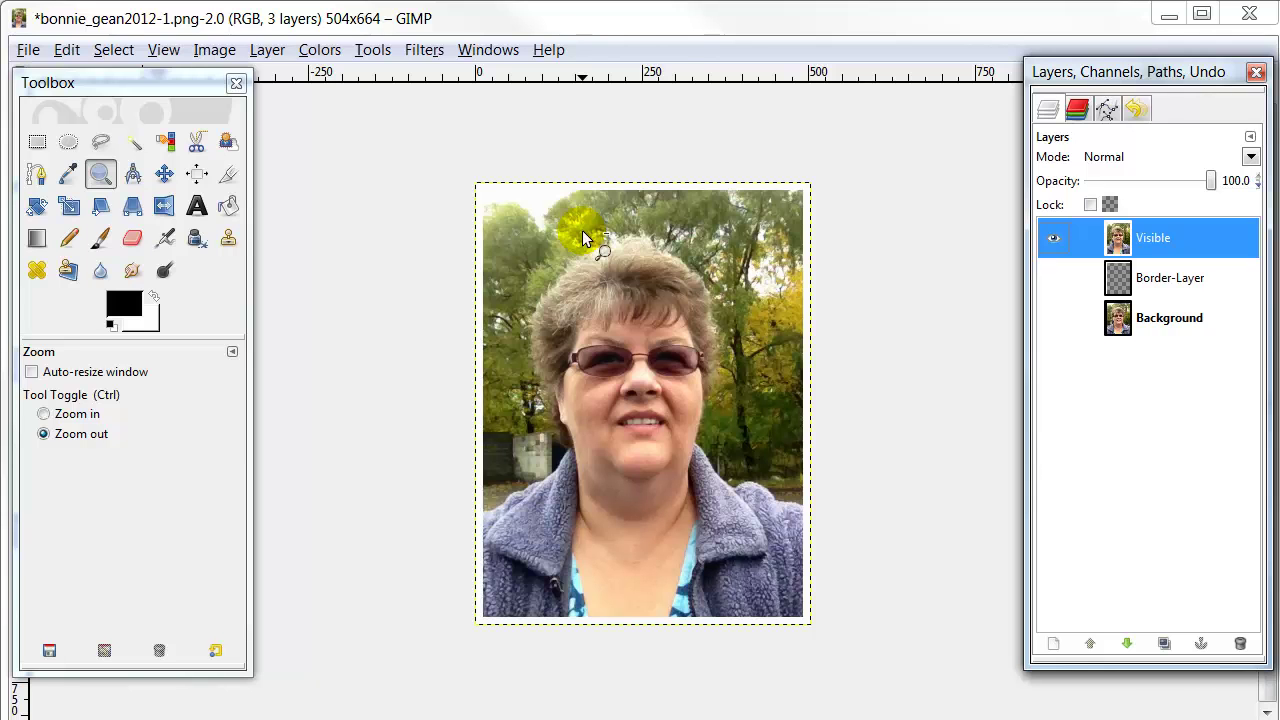
pyautogui.click(25, 49)
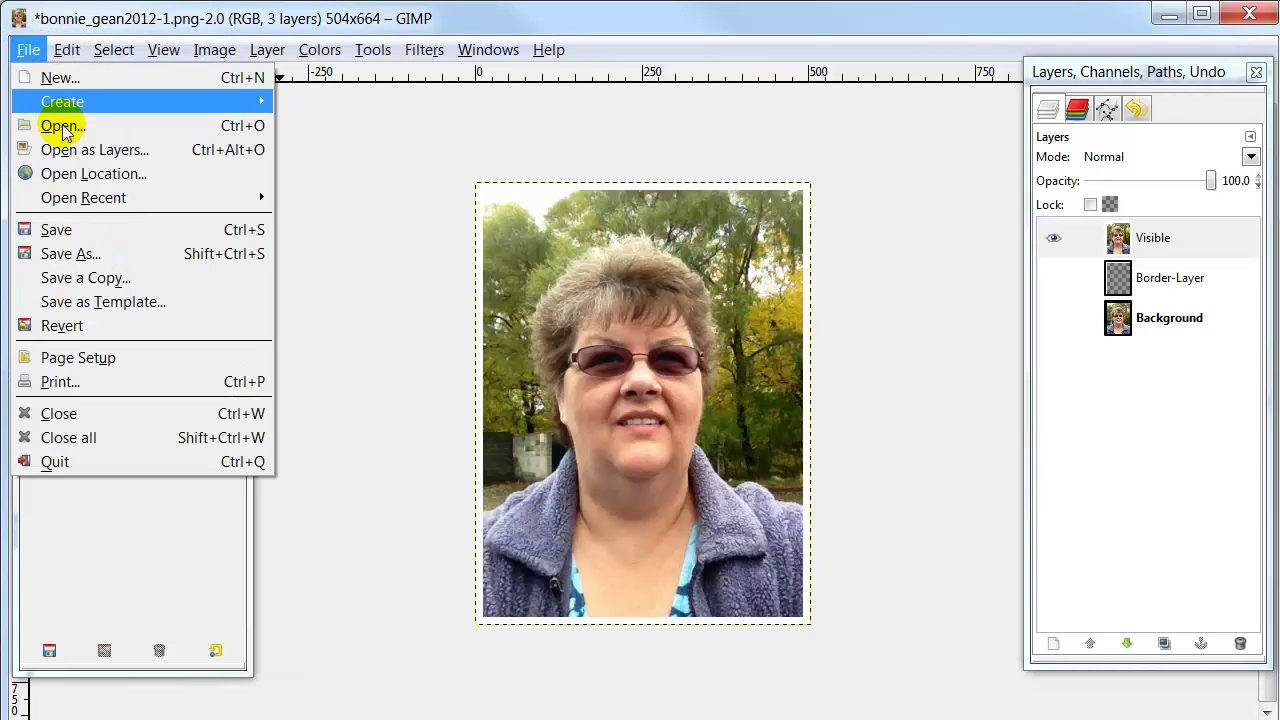
# - Save As a PNG image named new_bonnie.png in Pictures
pyautogui.click(138, 254)
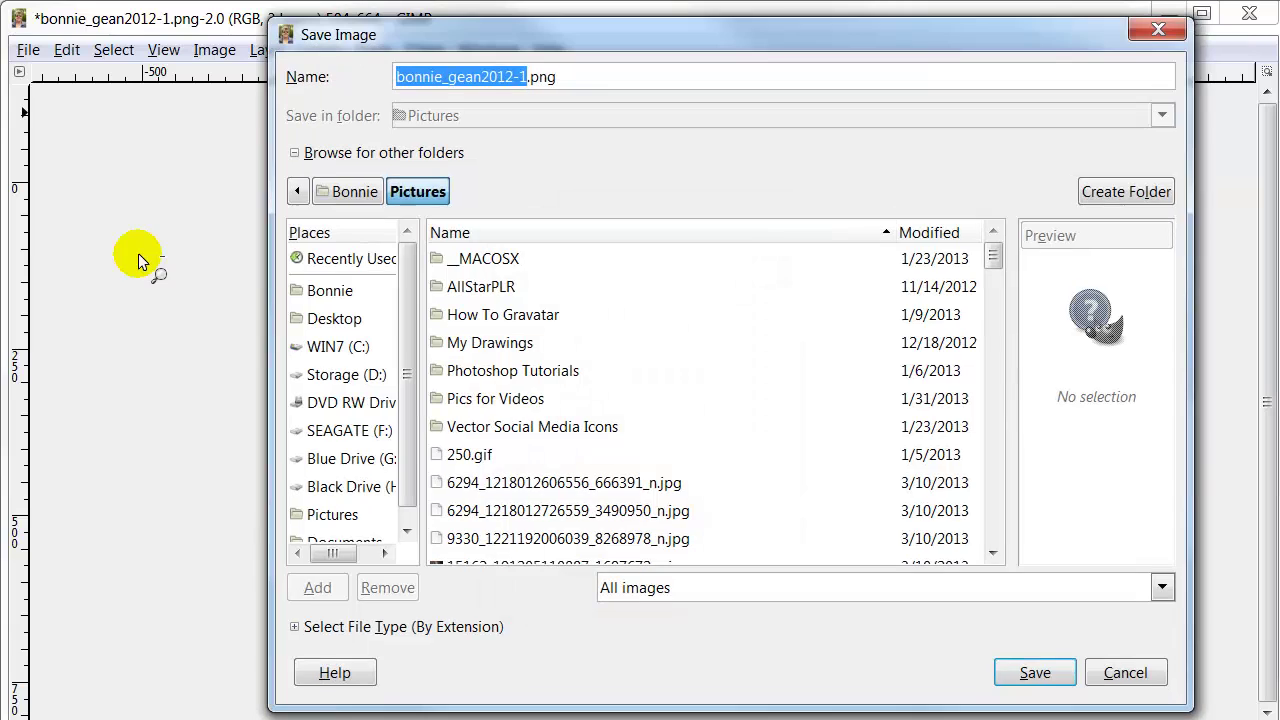
pyautogui.moveTo(489, 35); pyautogui.dragTo(472, 86)
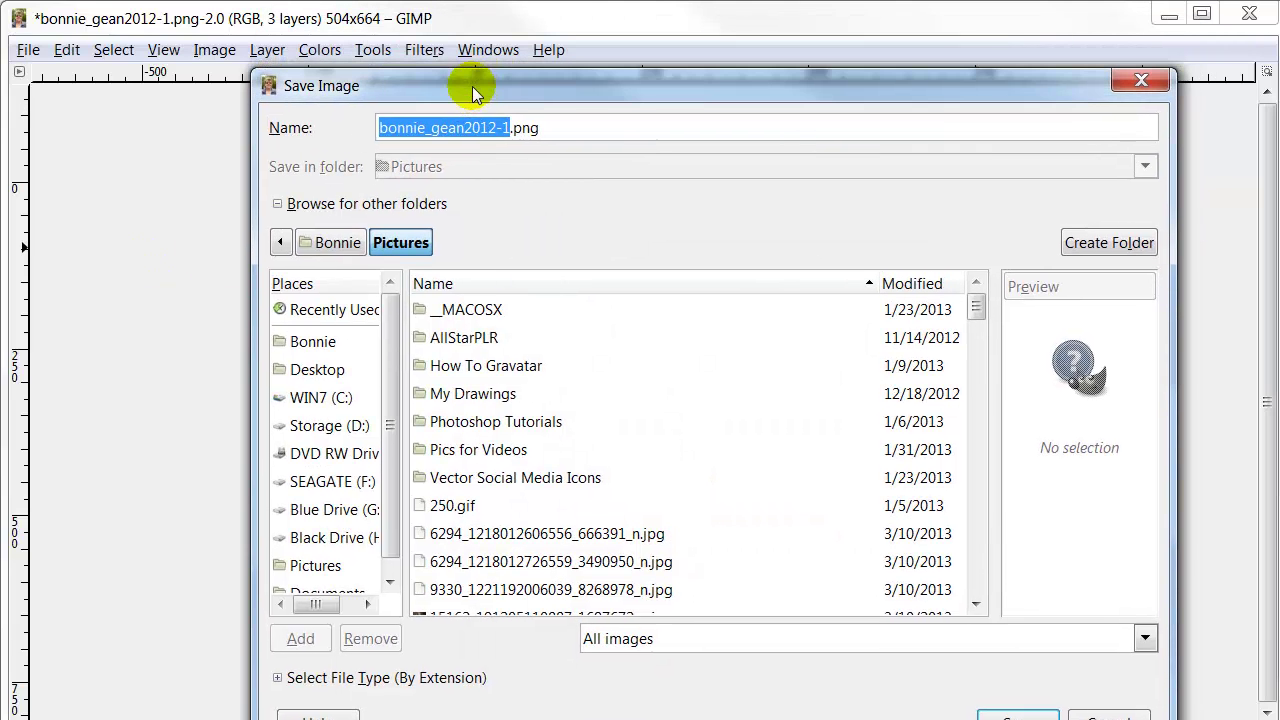
pyautogui.click(312, 205)
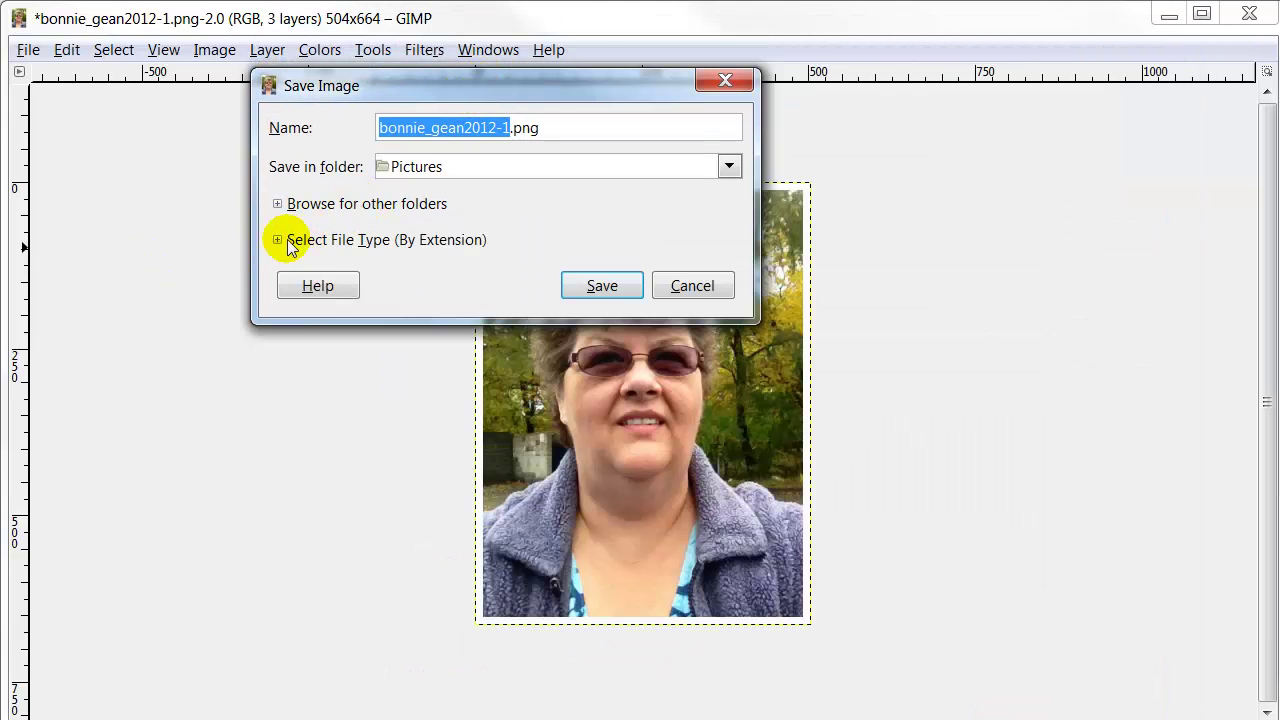
pyautogui.click(381, 248)
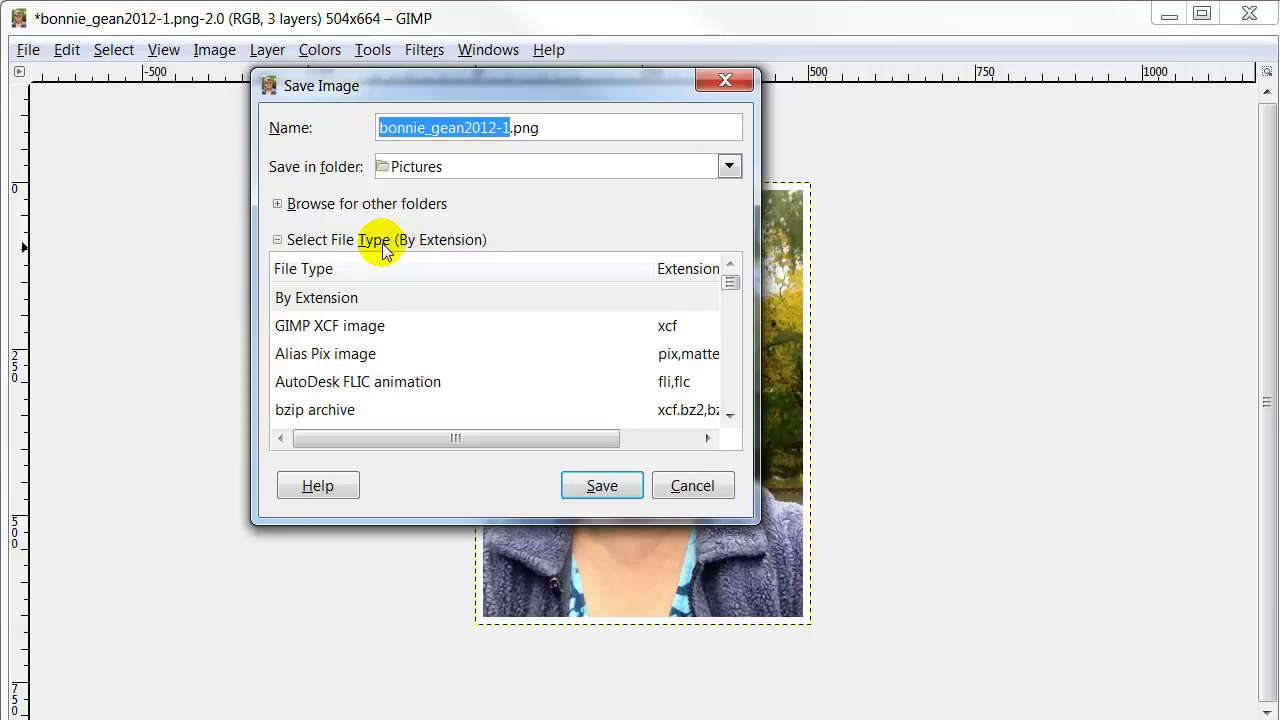
pyautogui.moveTo(728, 280); pyautogui.dragTo(731, 354)
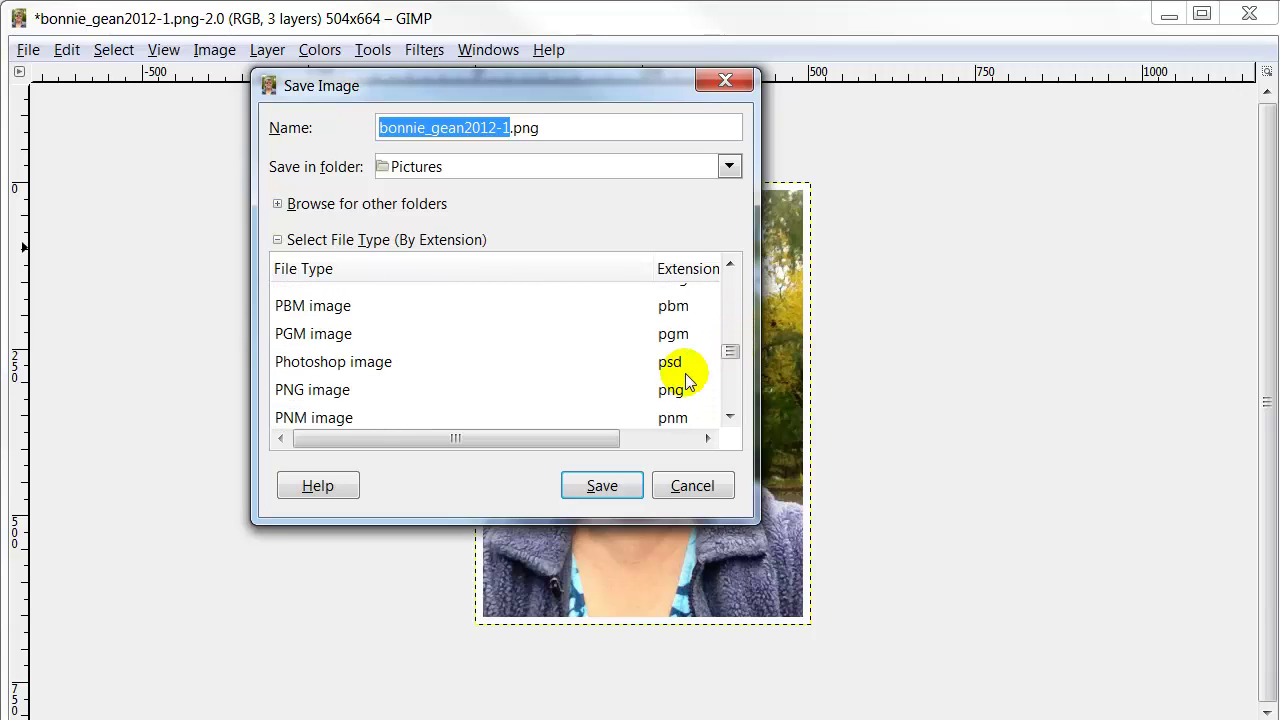
pyautogui.click(345, 398)
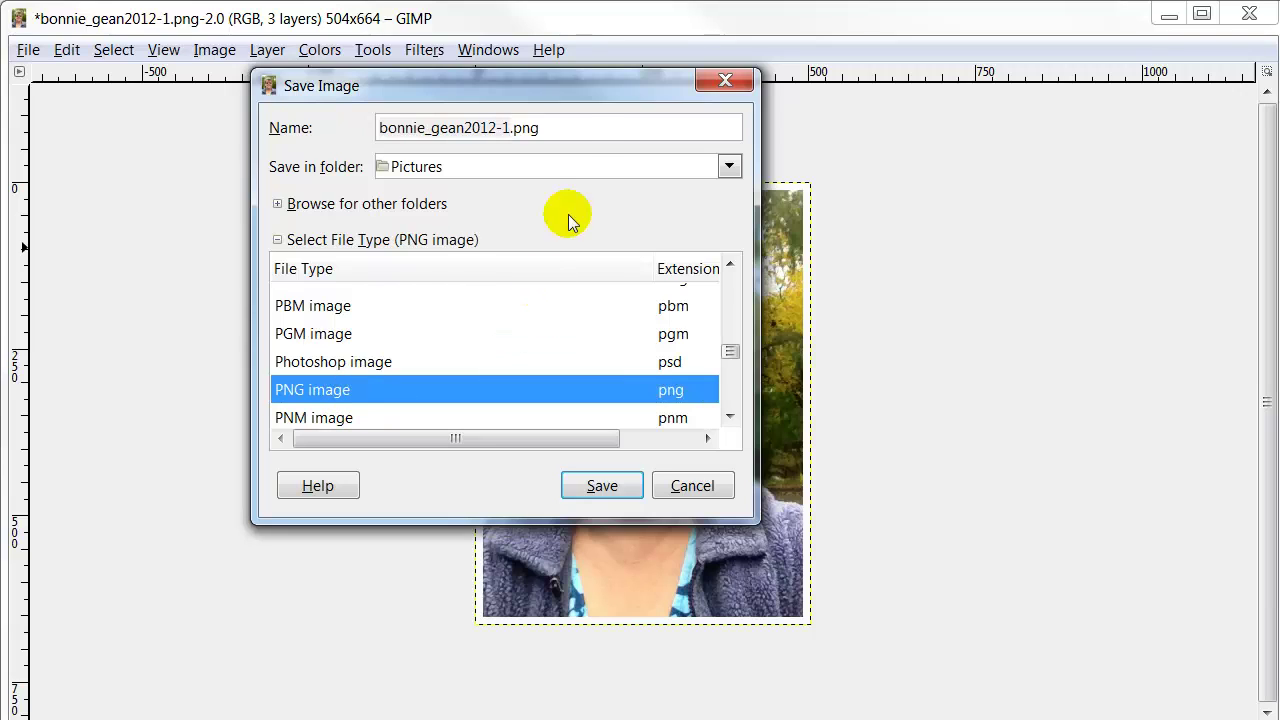
pyautogui.moveTo(560, 125); pyautogui.dragTo(342, 117)
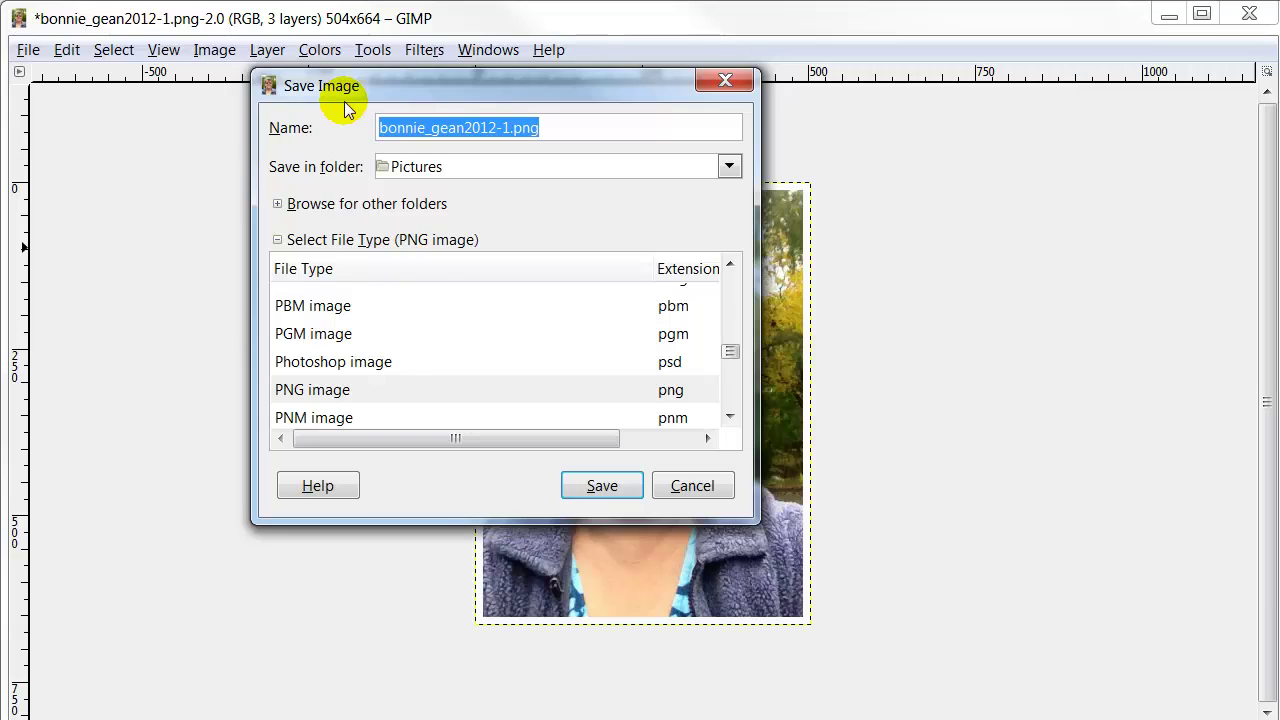
pyautogui.write('new_bonnie')
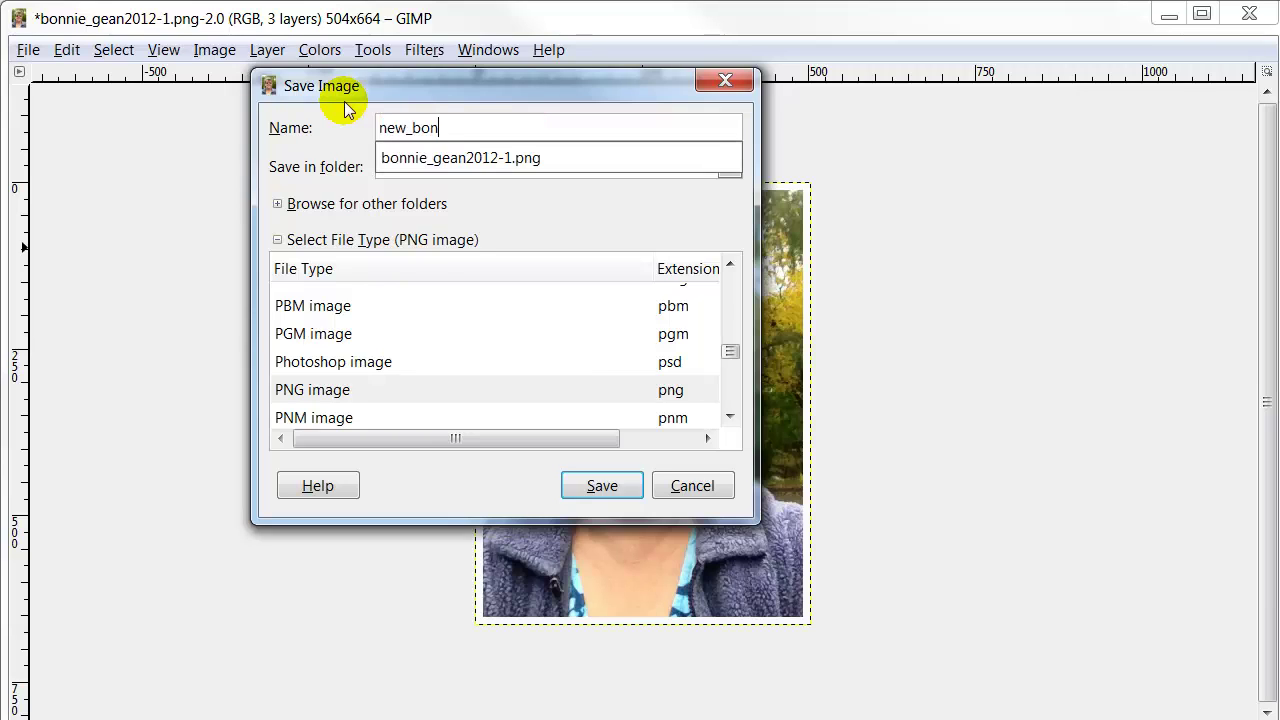
pyautogui.click(603, 485)
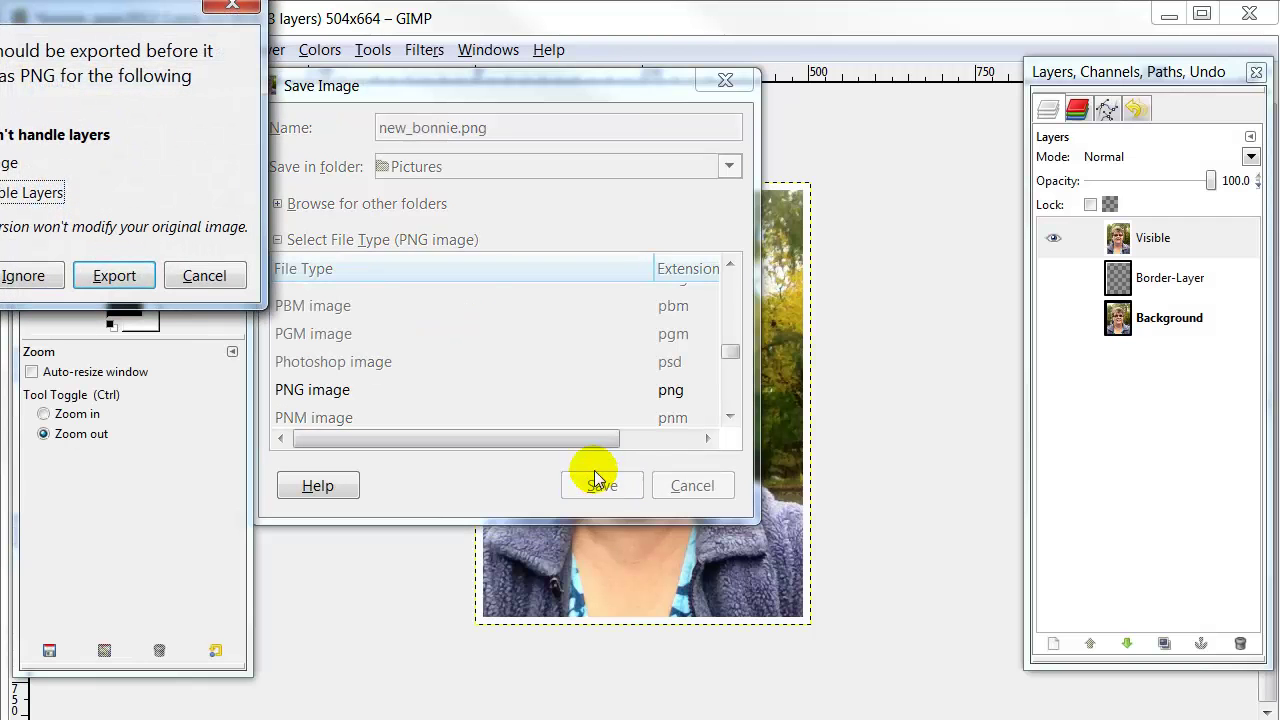
# - Export with visible layers merged and save using the PNG options
pyautogui.moveTo(134, 20); pyautogui.dragTo(769, 209)
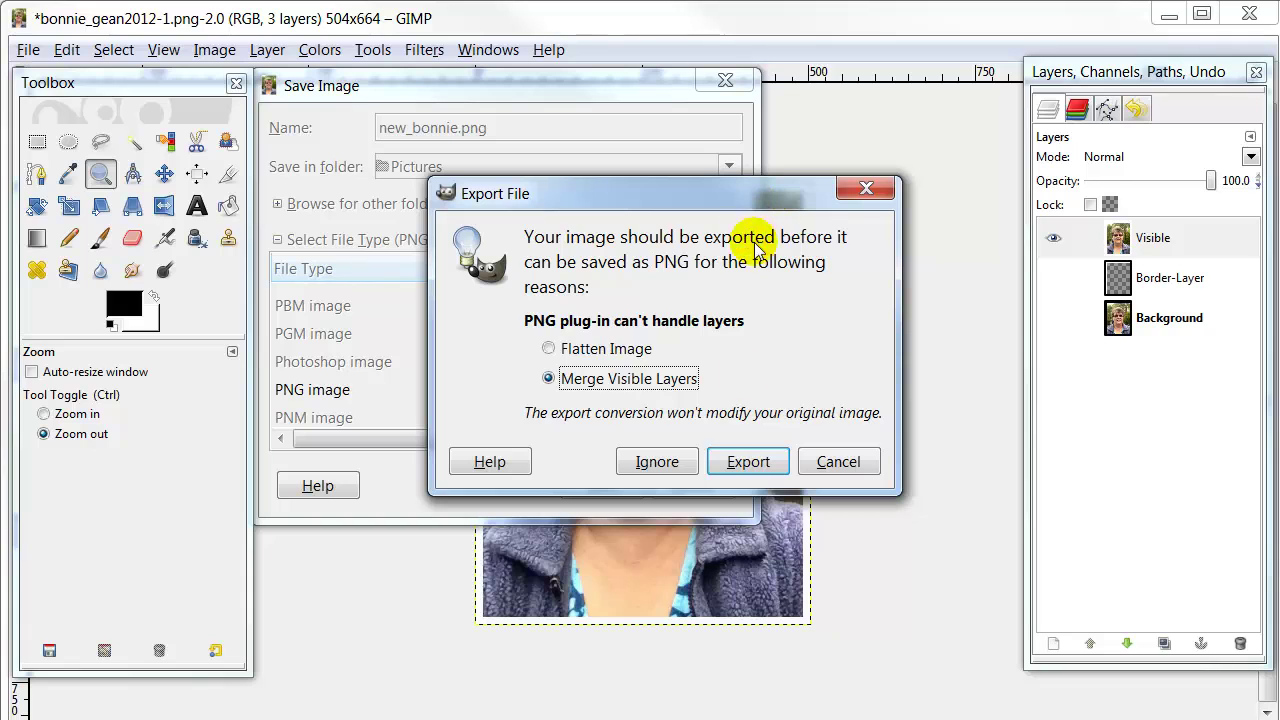
pyautogui.click(748, 462)
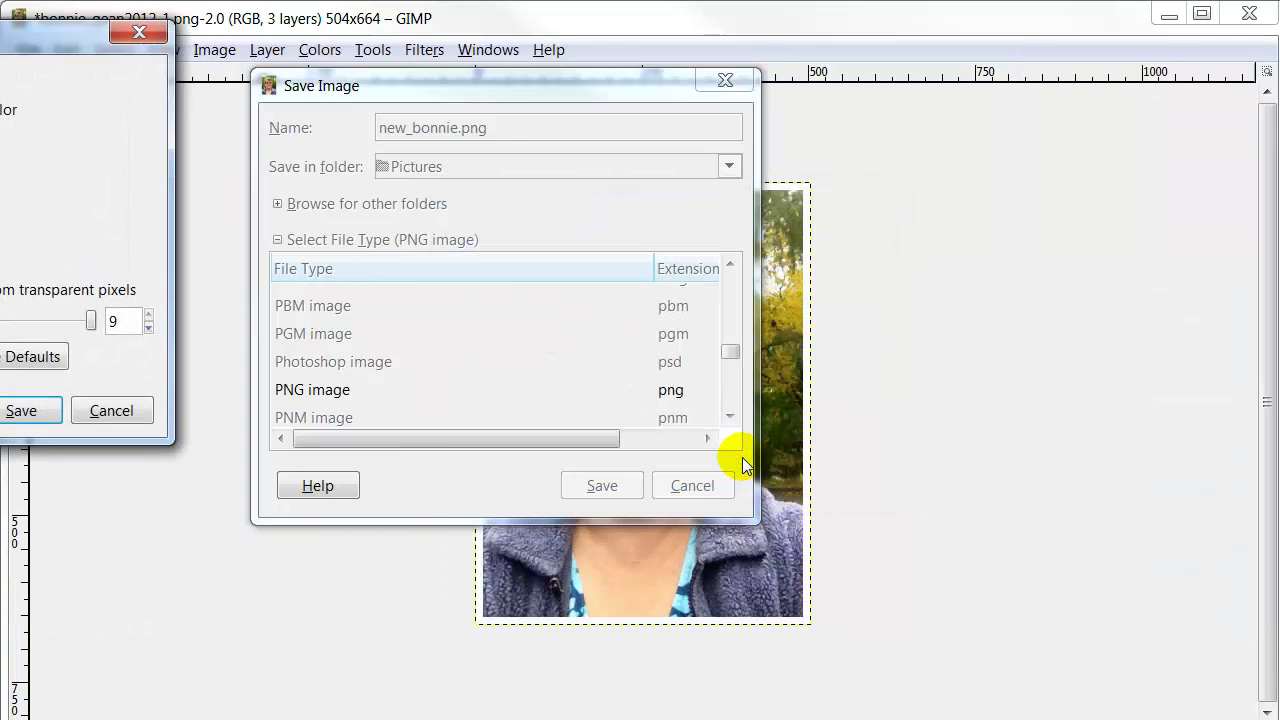
pyautogui.moveTo(66, 40); pyautogui.dragTo(820, 172)
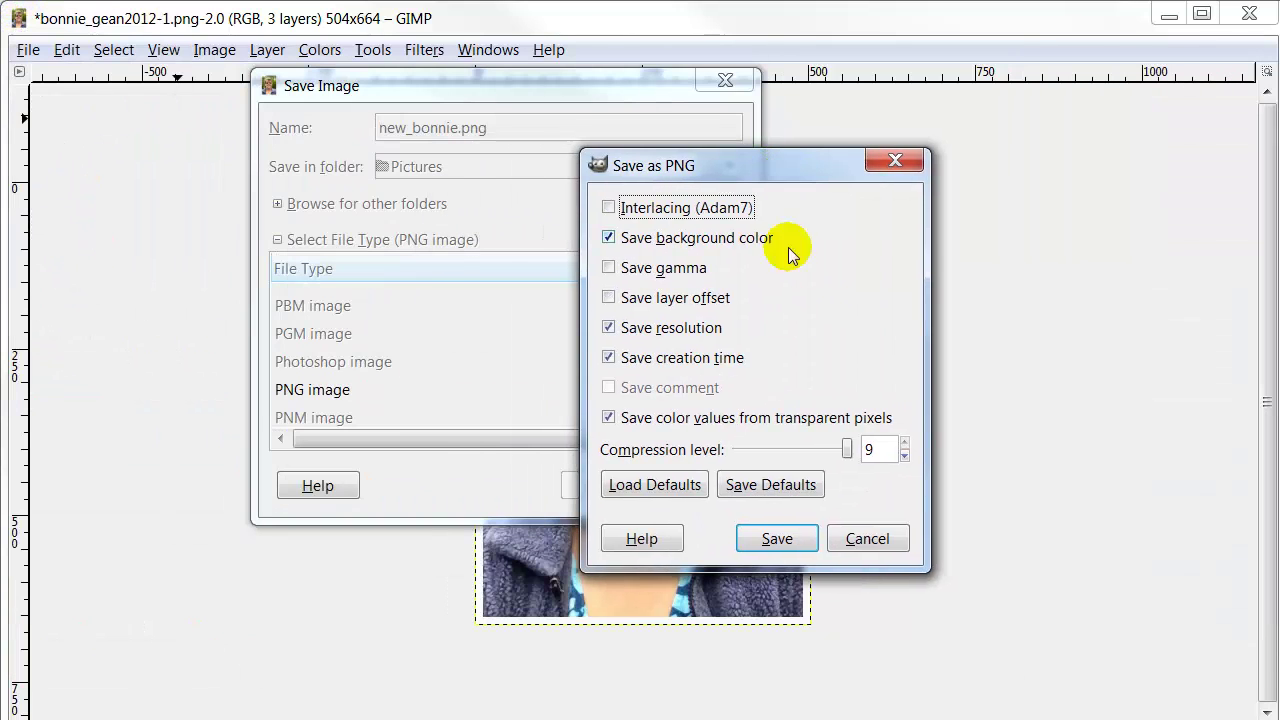
pyautogui.click(777, 537)
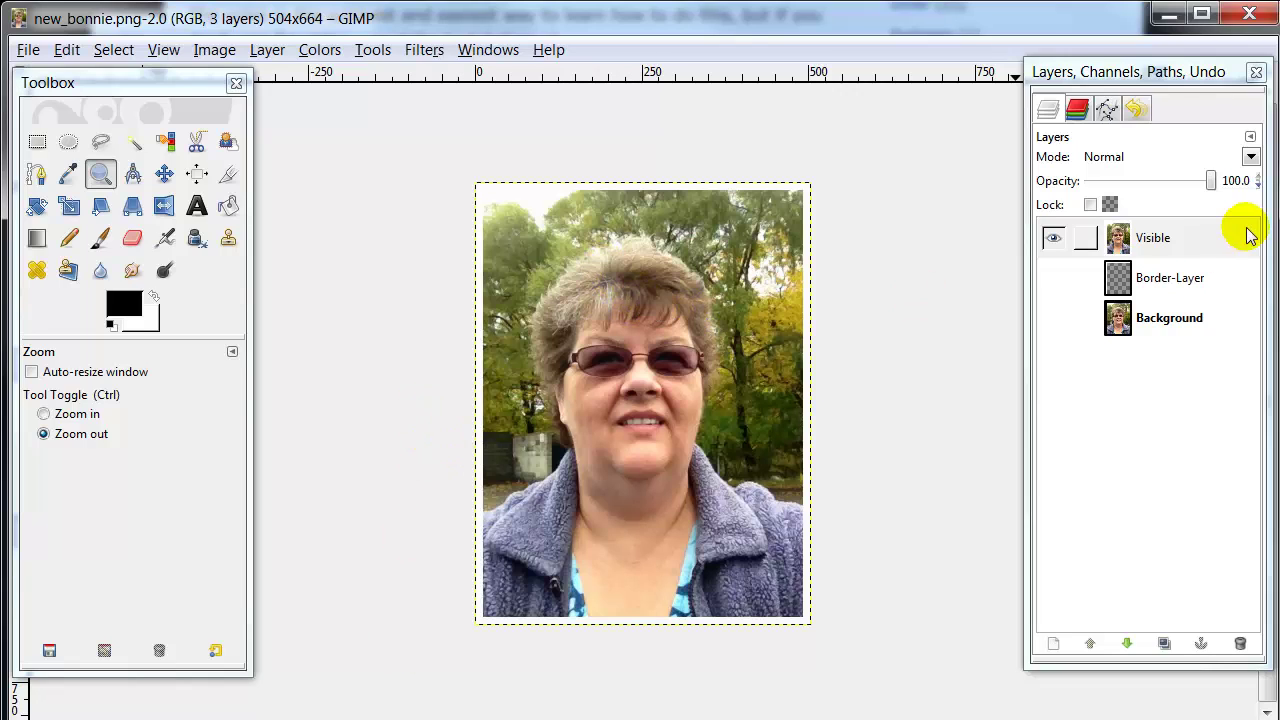
# - Select the merged Visible layer to prepare for copying it
pyautogui.click(1183, 237)
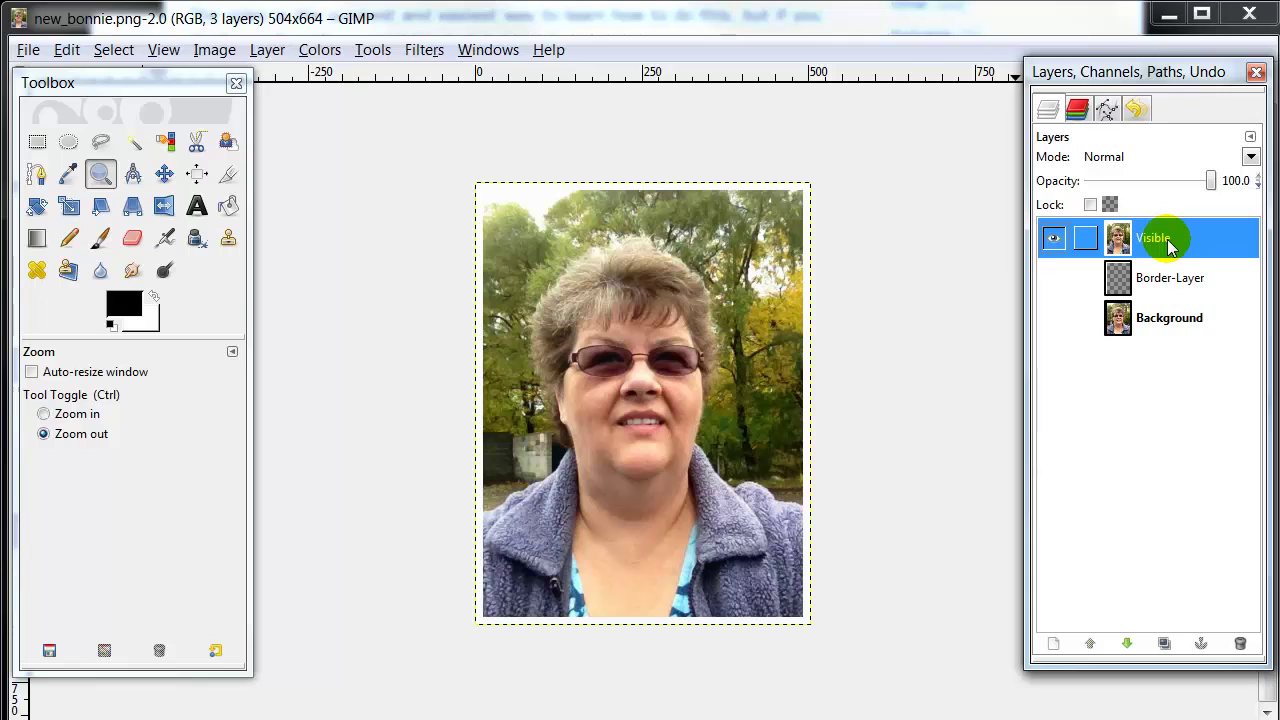
pyautogui.rightClick(628, 304)
pyautogui.moveTo(648, 360)
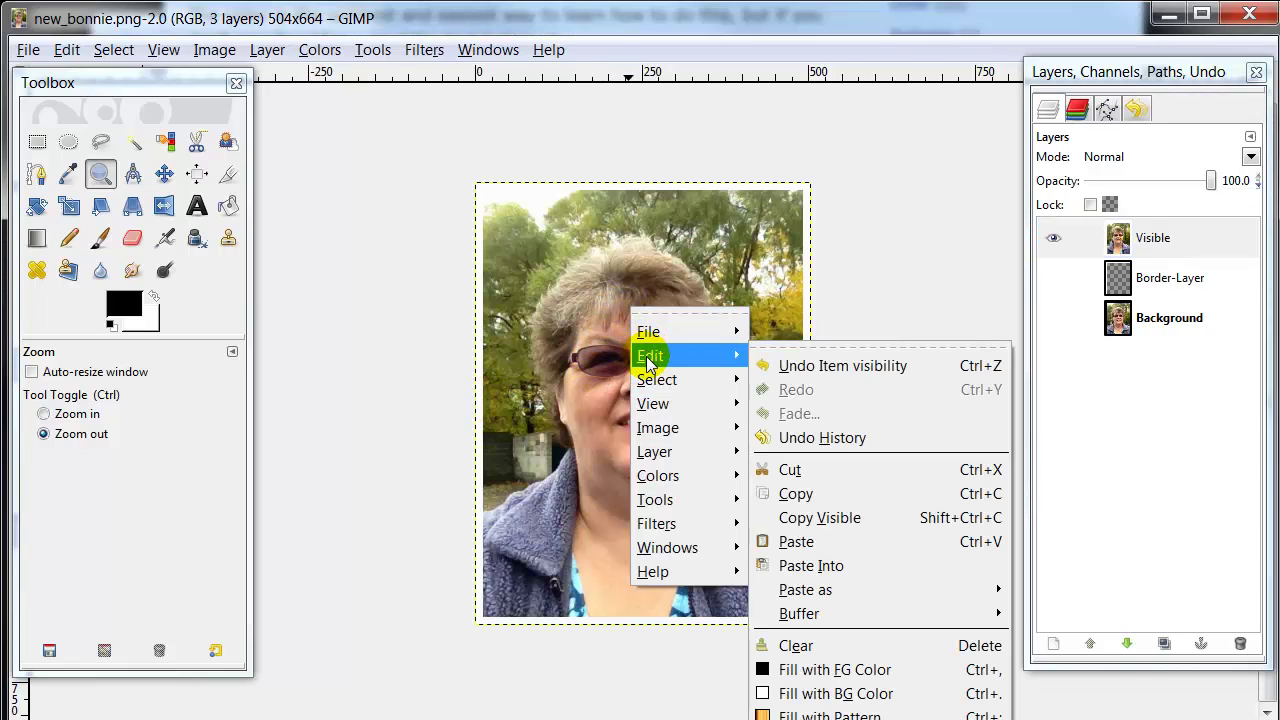
# - Copy the portrait and create a new 900×900 px blank image, Untitled-4.0
pyautogui.click(831, 506)
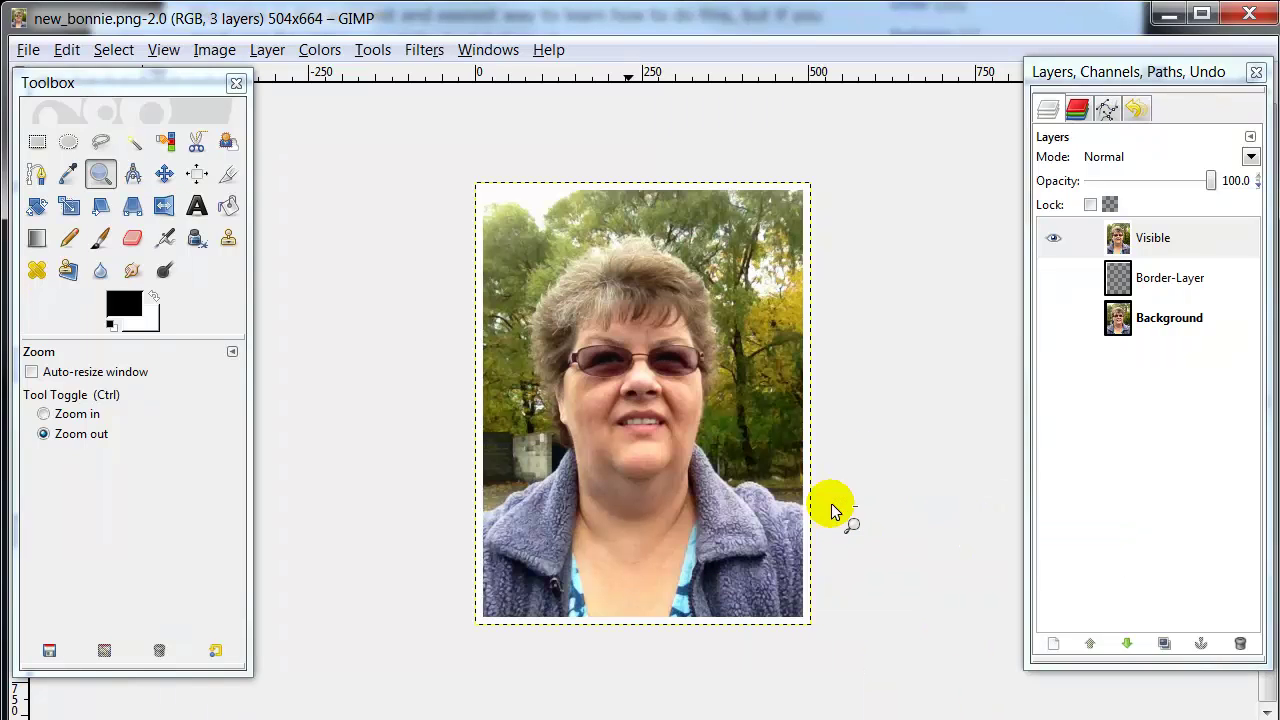
pyautogui.click(29, 55)
pyautogui.click(55, 80)
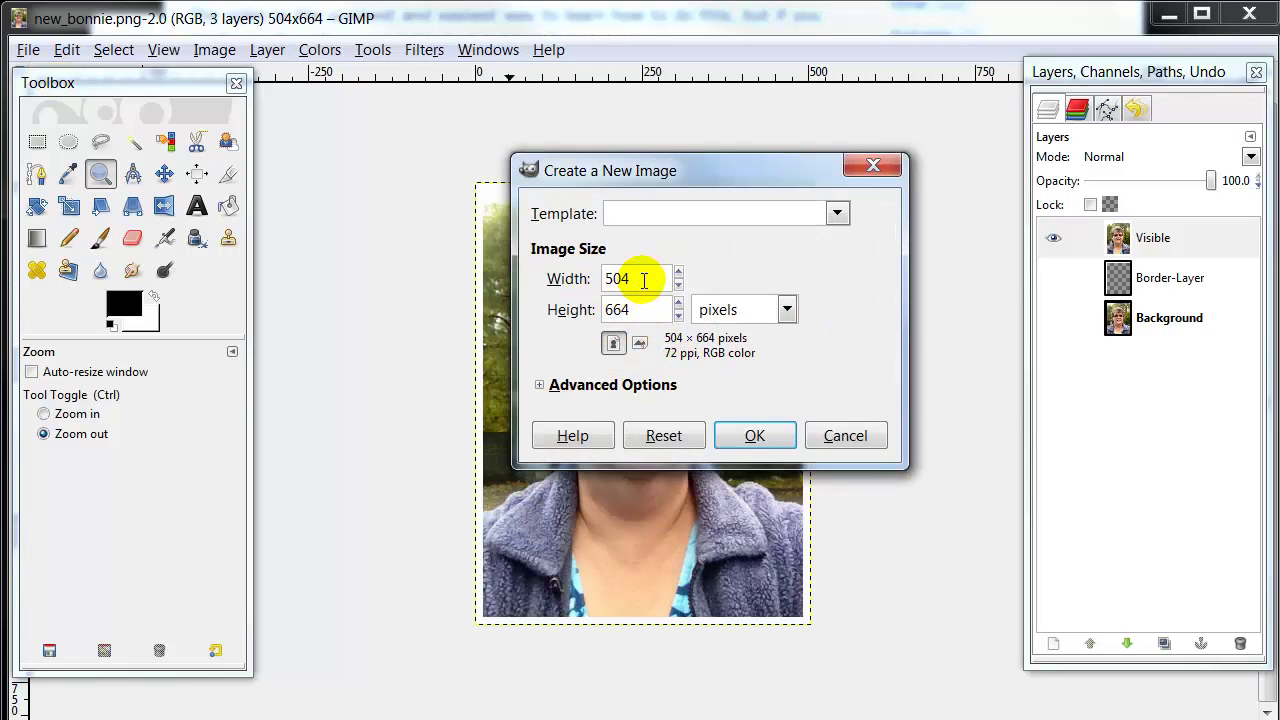
pyautogui.moveTo(642, 280); pyautogui.dragTo(557, 277)
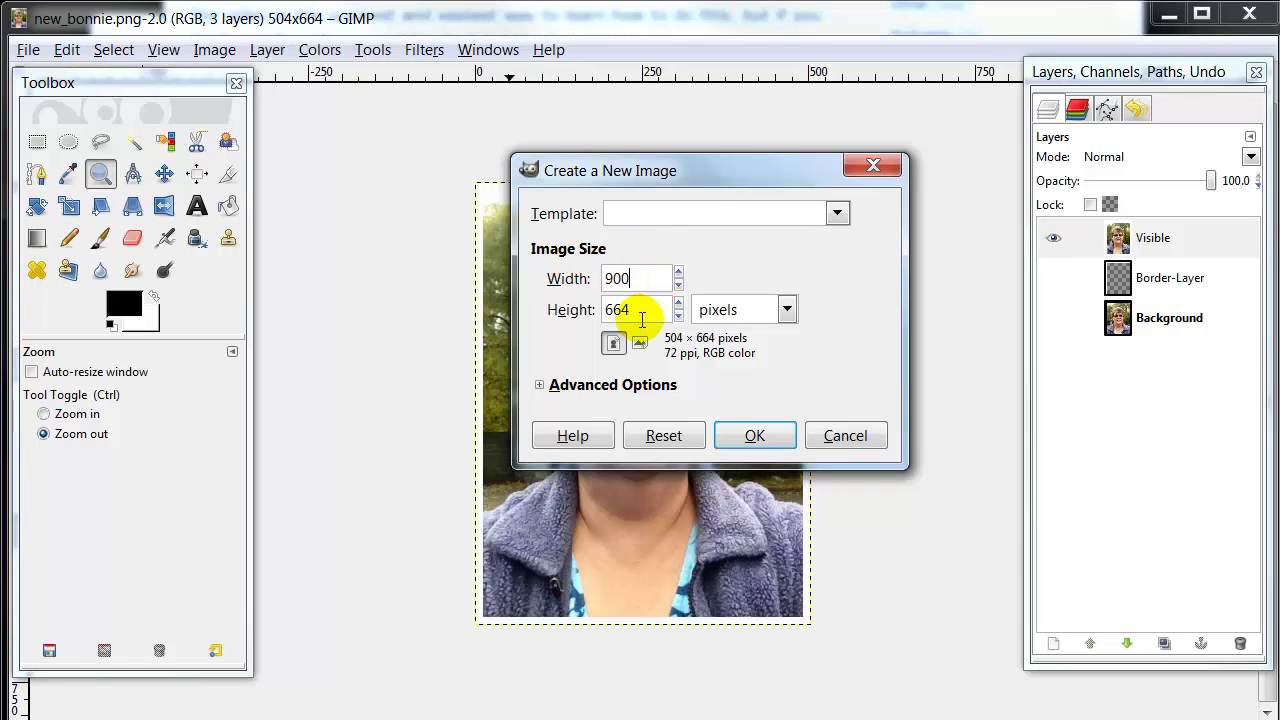
pyautogui.press('Tab')
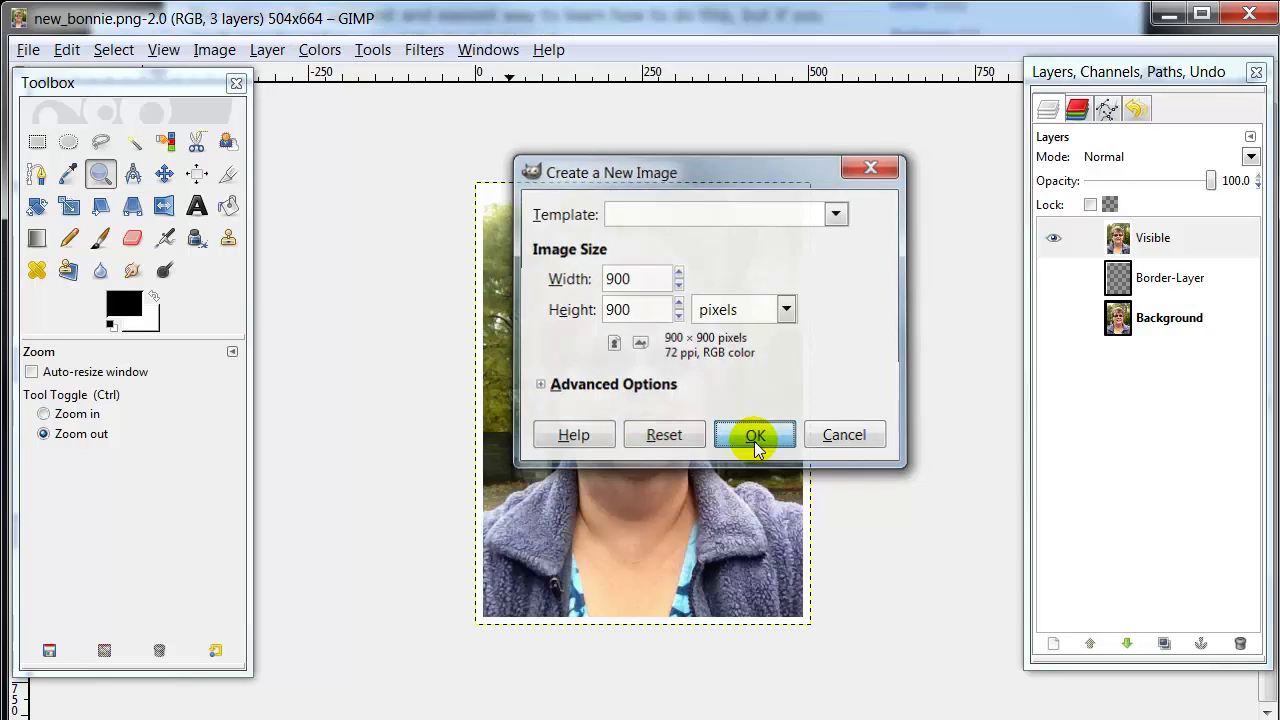
pyautogui.click(754, 441)
pyautogui.moveTo(355, 104); pyautogui.dragTo(473, 27)
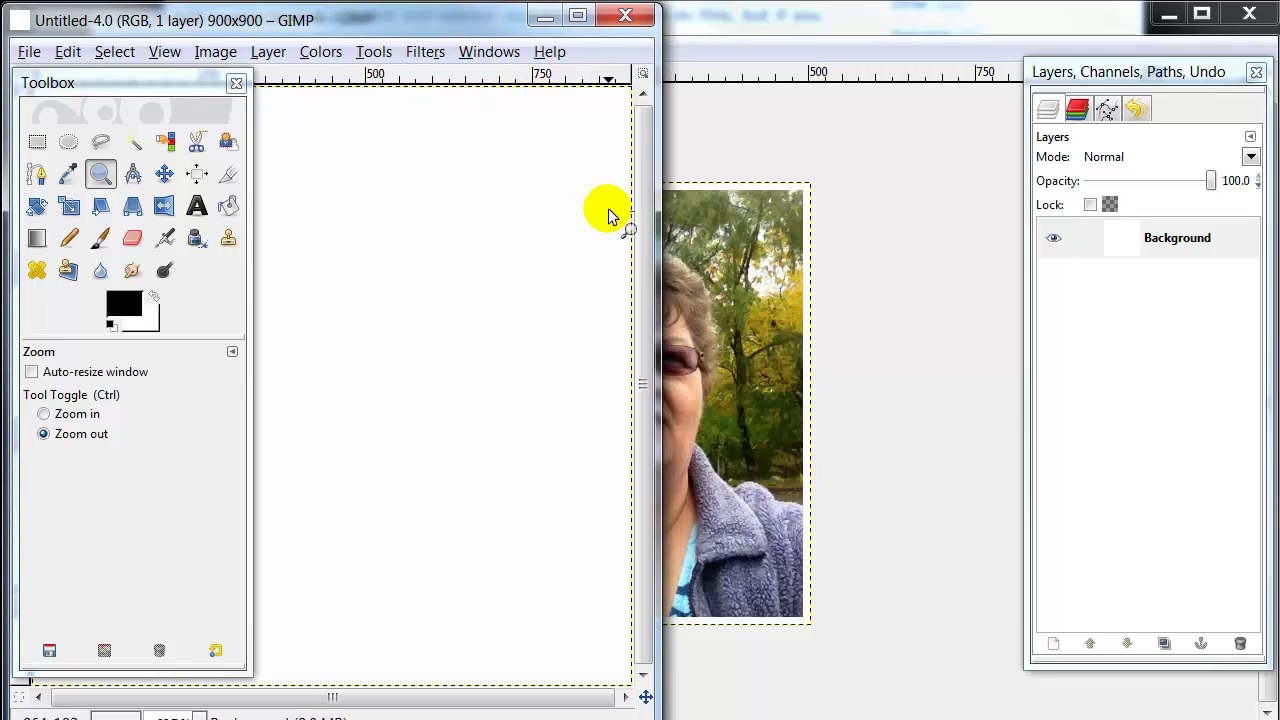
# - Fill the 900×900 canvas solid black with the Bucket Fill tool
pyautogui.moveTo(657, 236); pyautogui.dragTo(1270, 240)
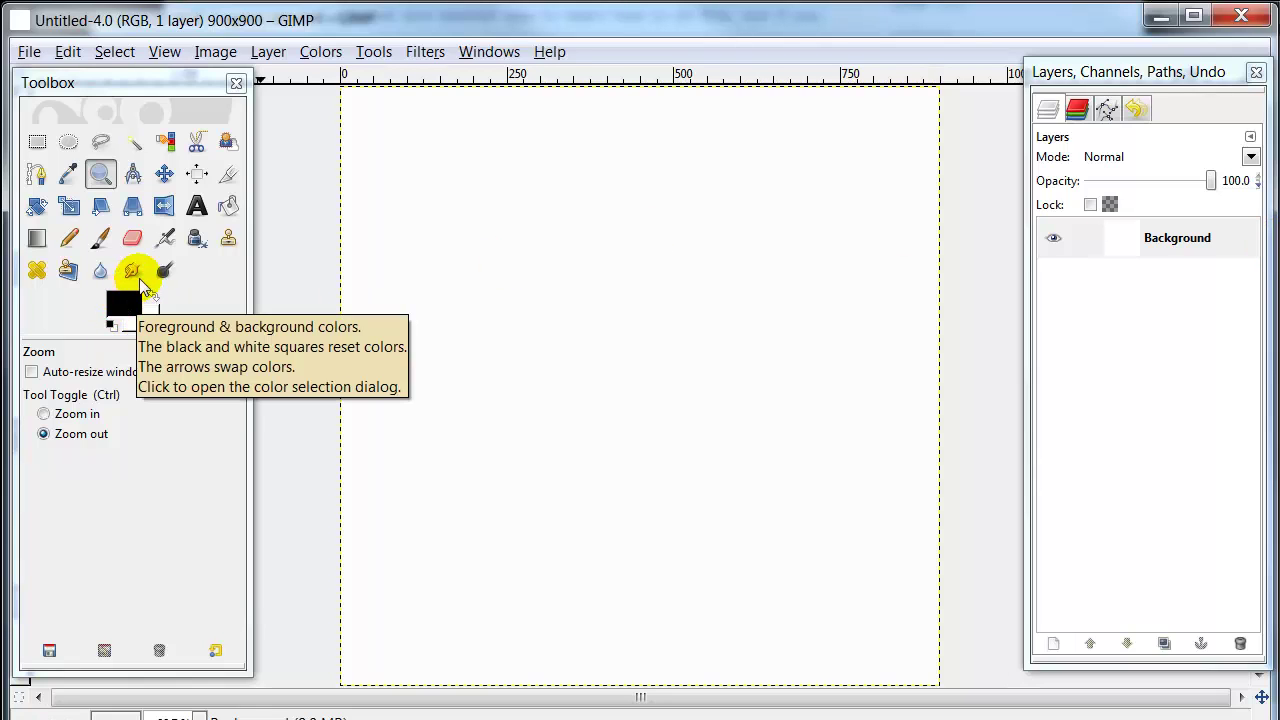
pyautogui.click(228, 207)
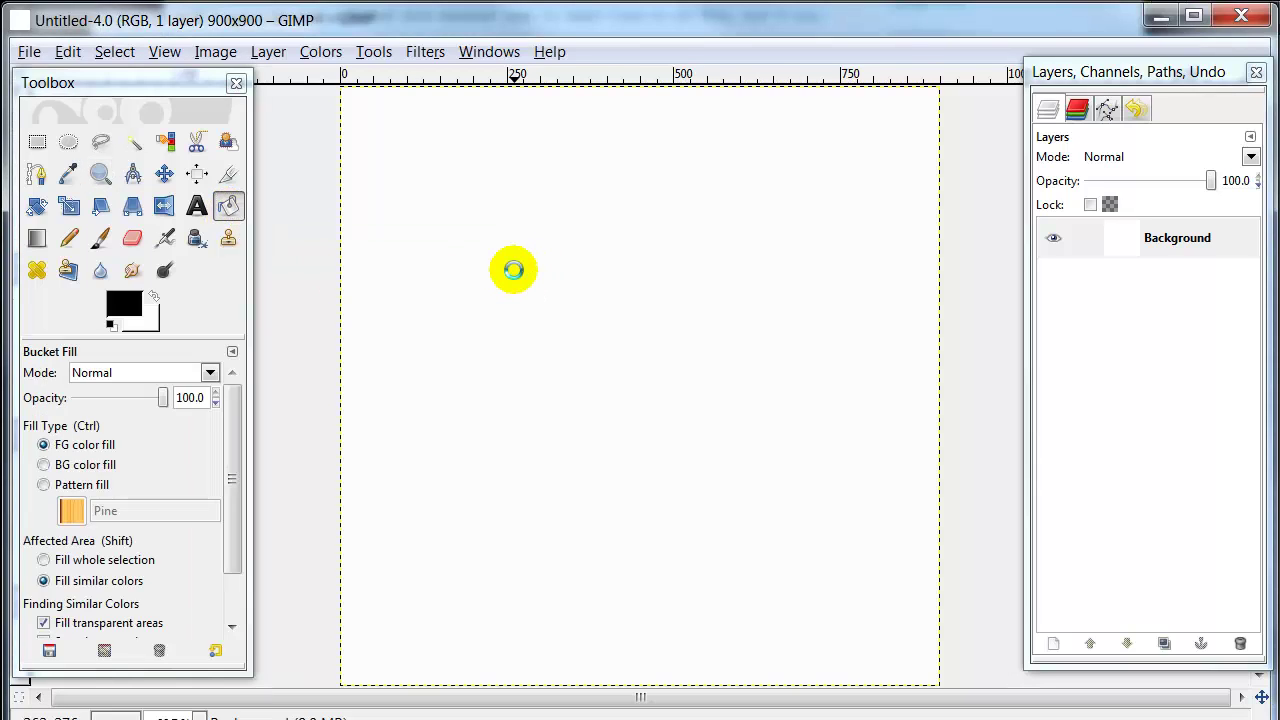
pyautogui.click(514, 270)
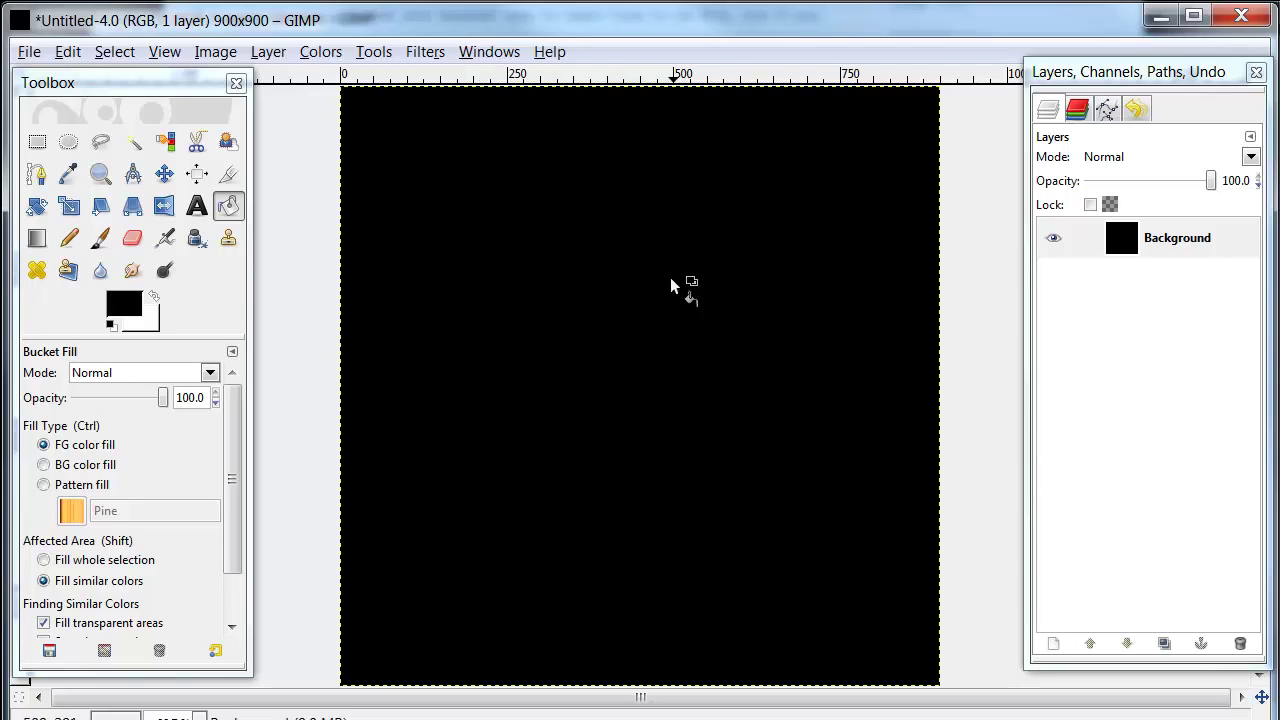
# - Paste the copied portrait into the image as a new layer
pyautogui.rightClick(617, 196)
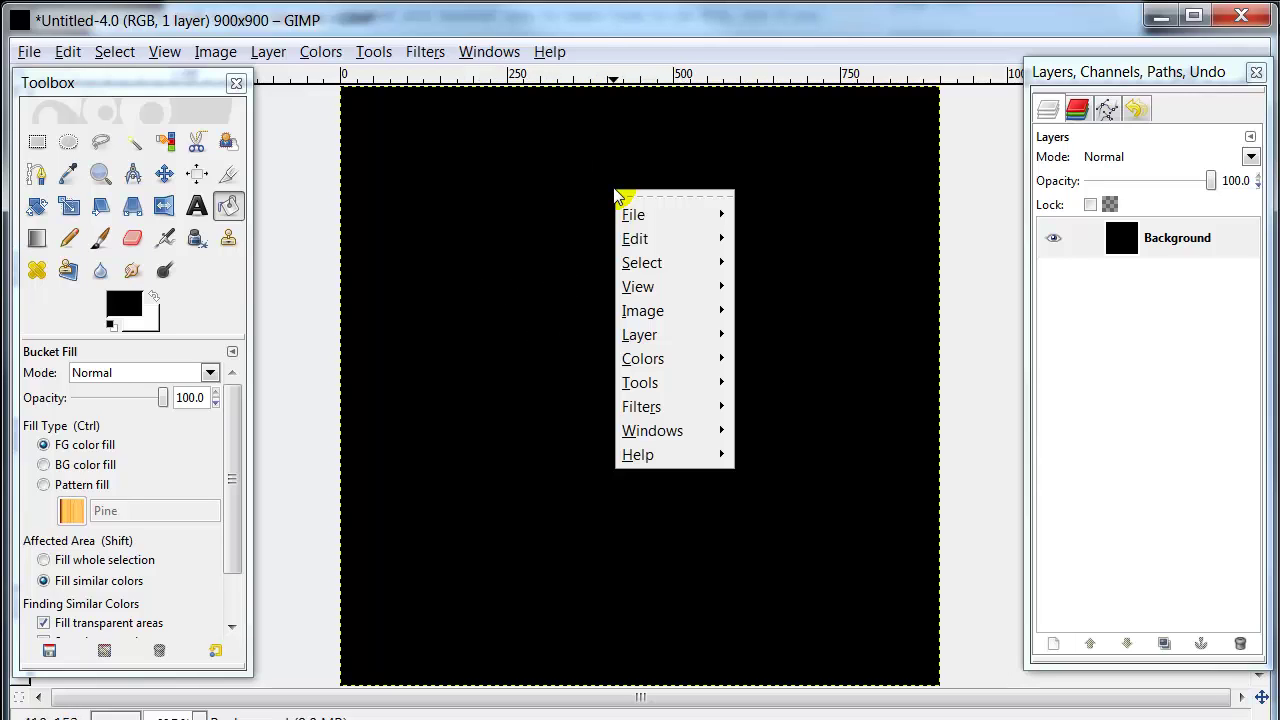
pyautogui.moveTo(634, 240)
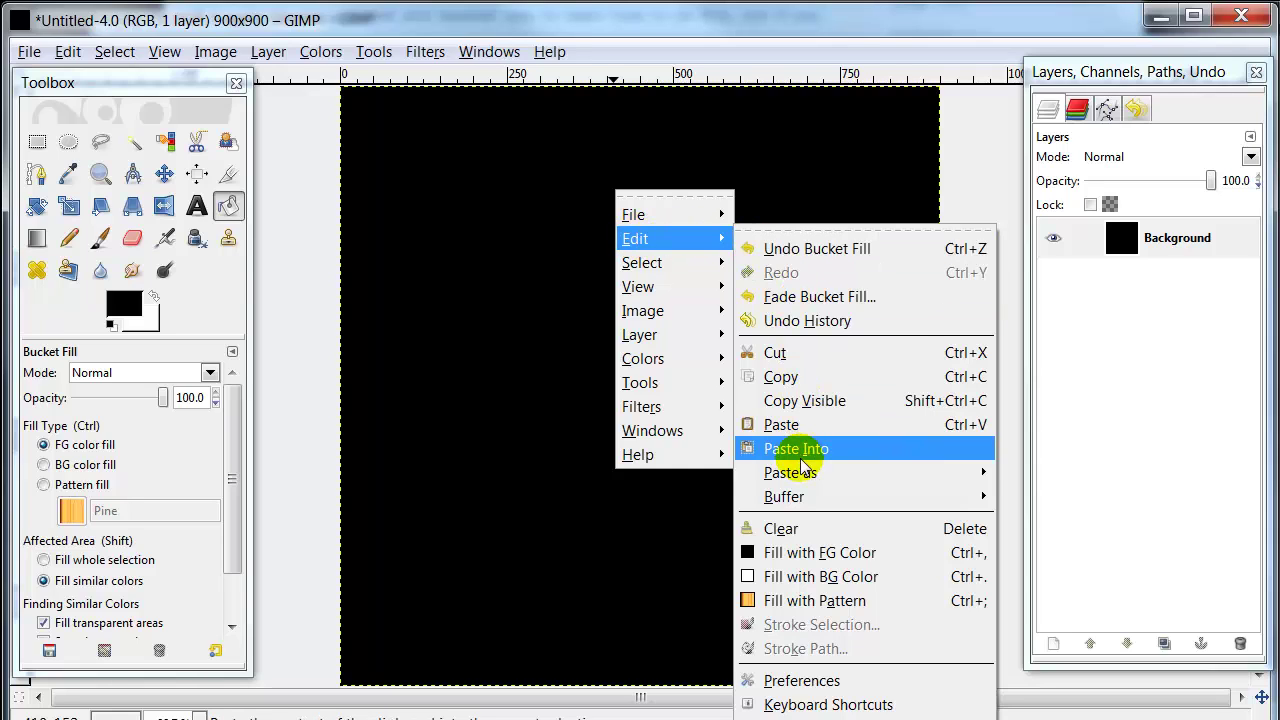
pyautogui.moveTo(890, 472)
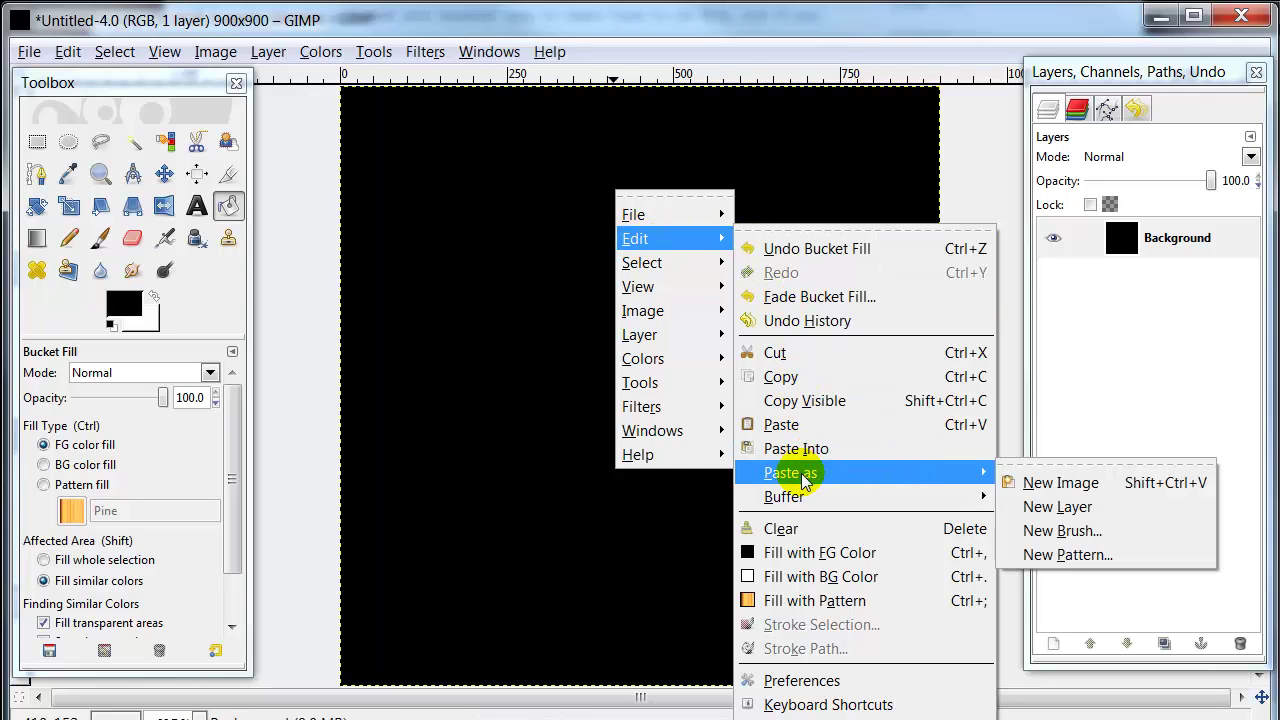
pyautogui.click(1113, 517)
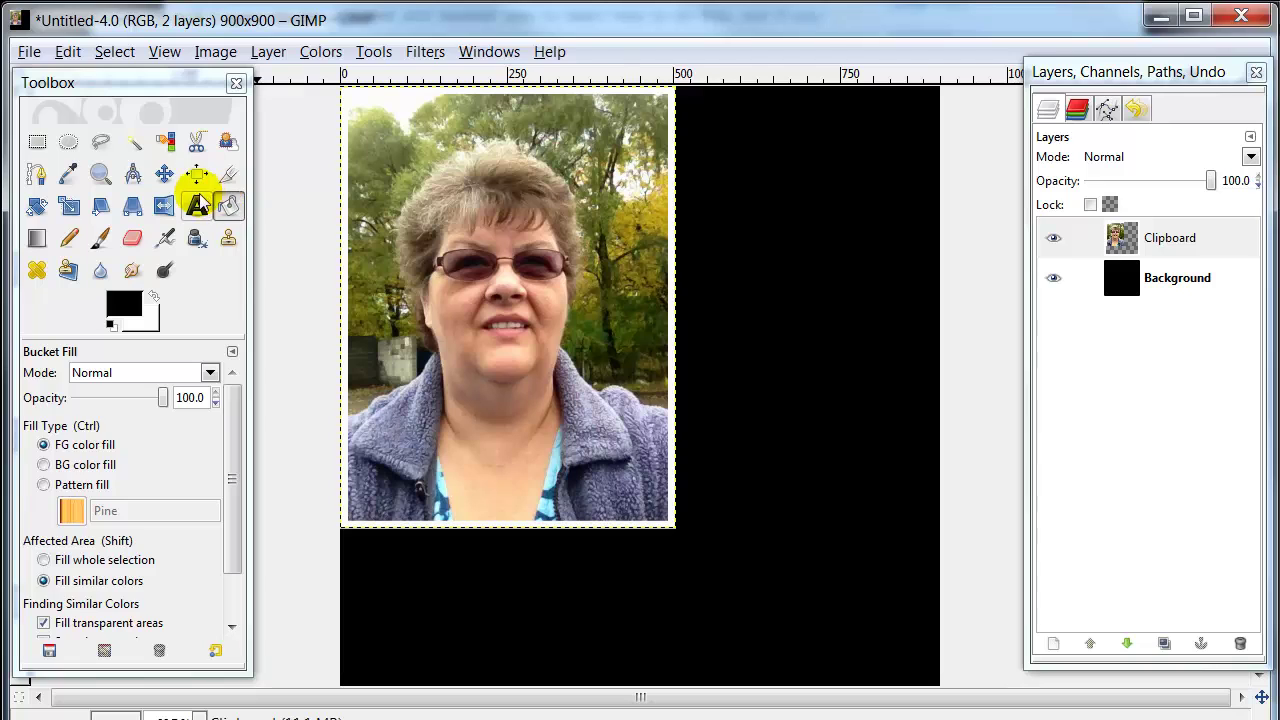
# - Centre the pasted portrait with the Move tool and duplicate the Clipboard layer as Clipboard copy
pyautogui.click(164, 173)
pyautogui.moveTo(474, 180); pyautogui.dragTo(604, 248)
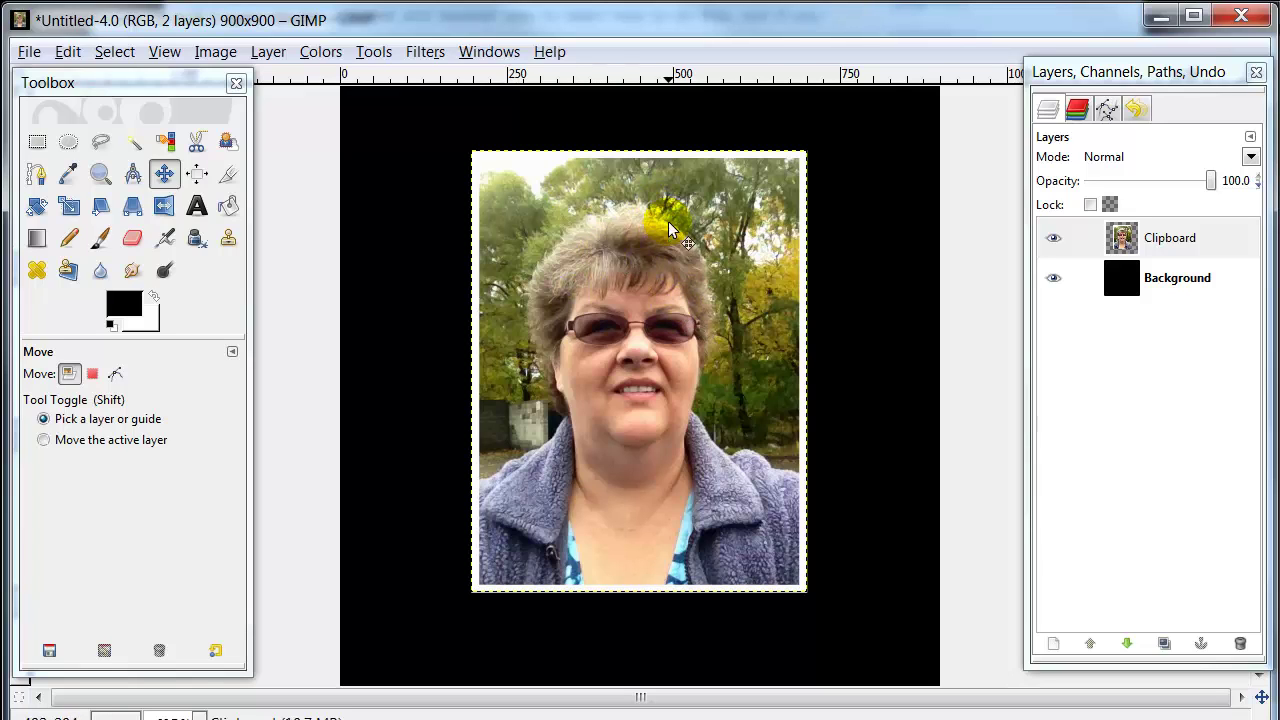
pyautogui.click(1130, 240)
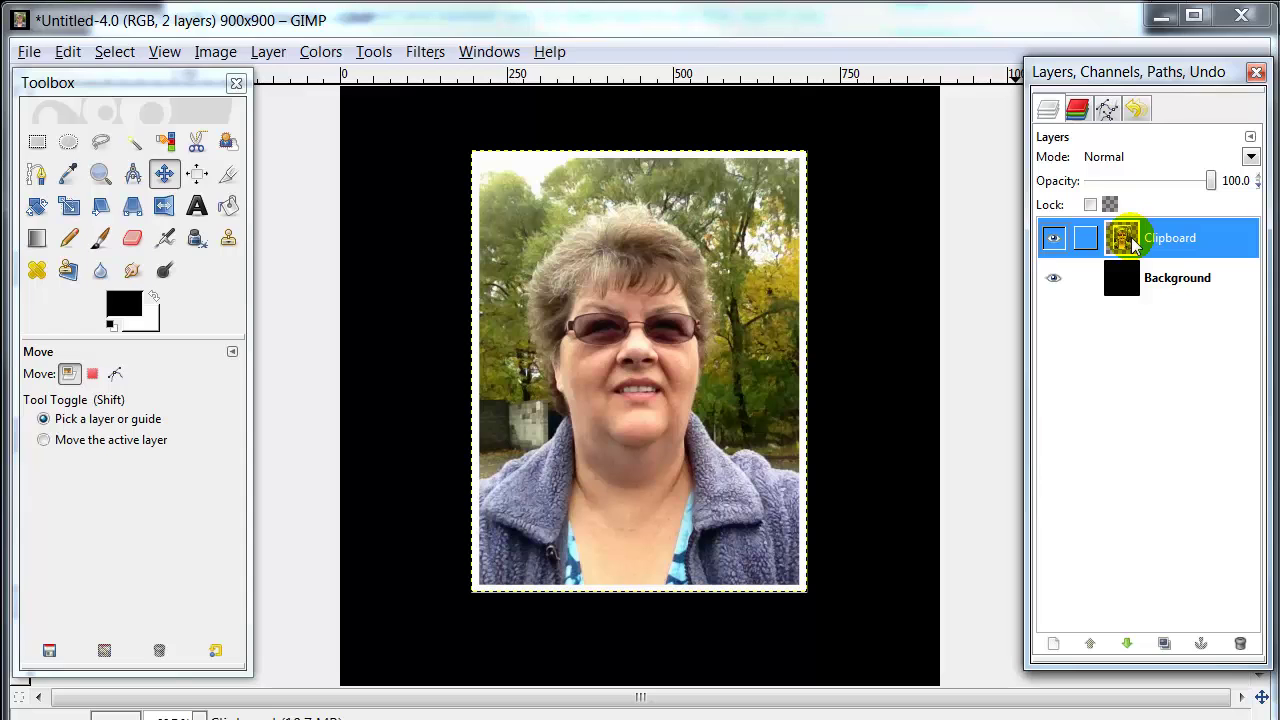
pyautogui.rightClick(1130, 240)
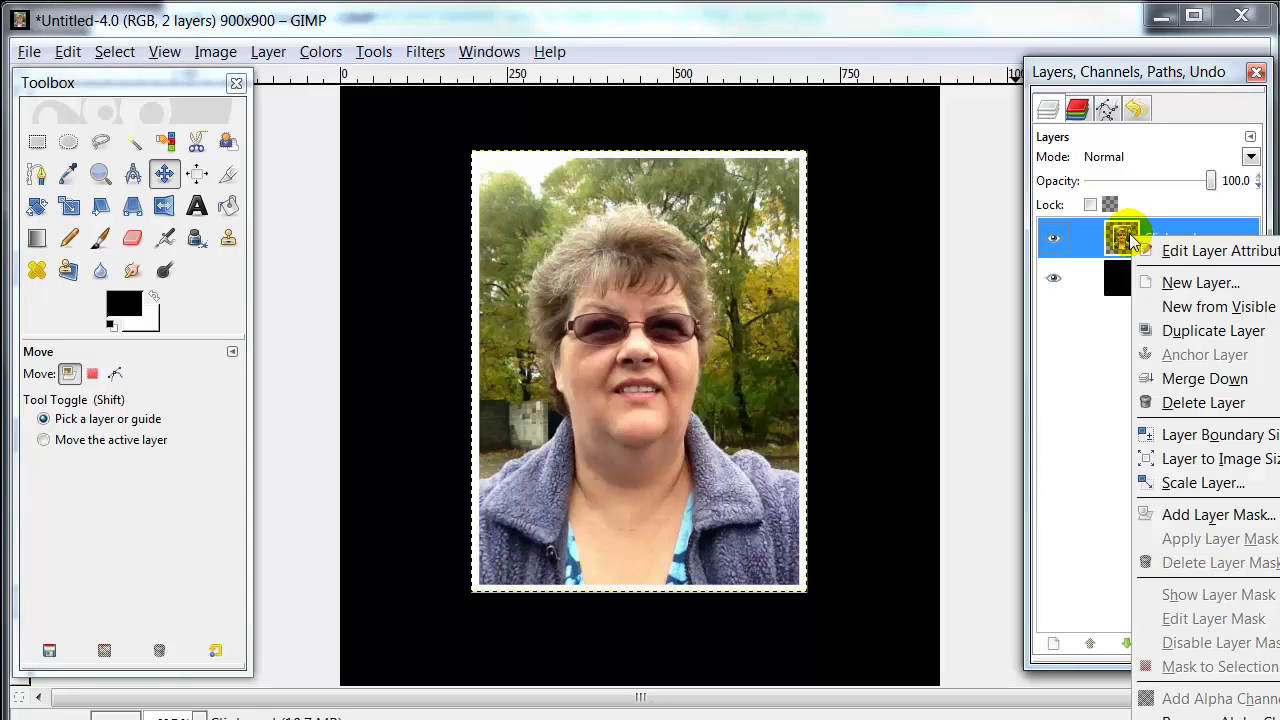
pyautogui.click(1230, 331)
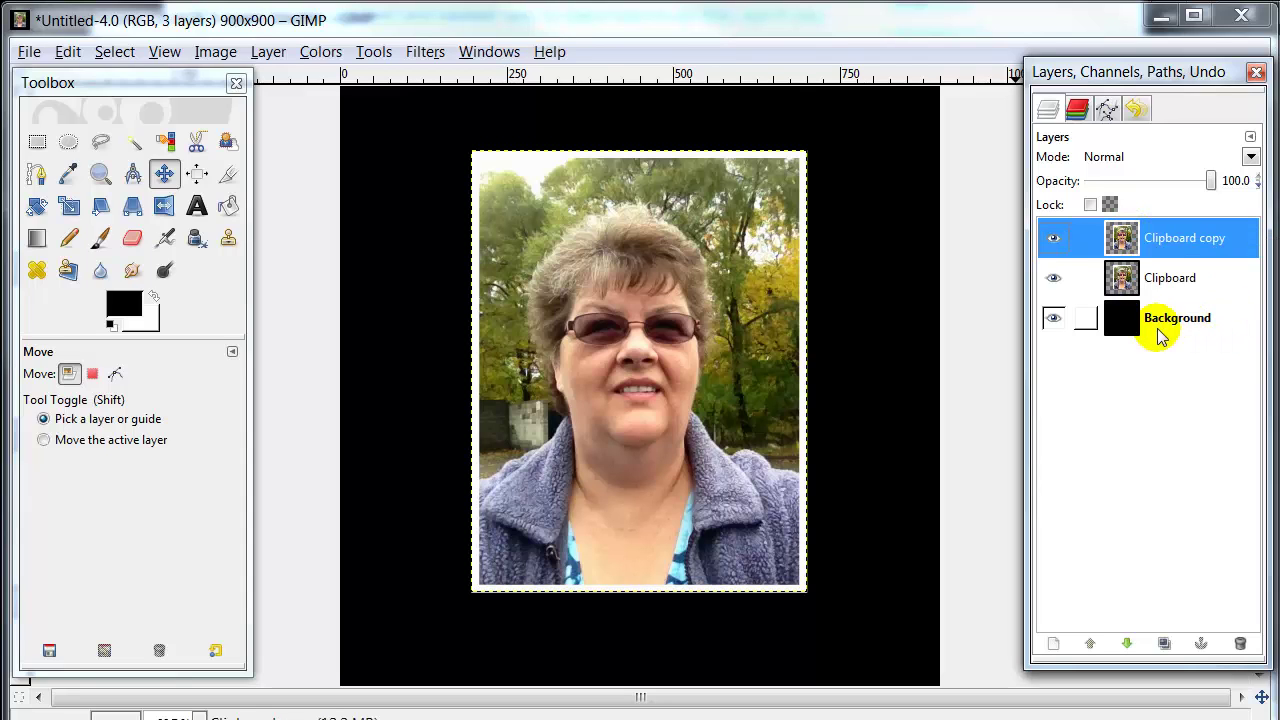
pyautogui.click(1165, 285)
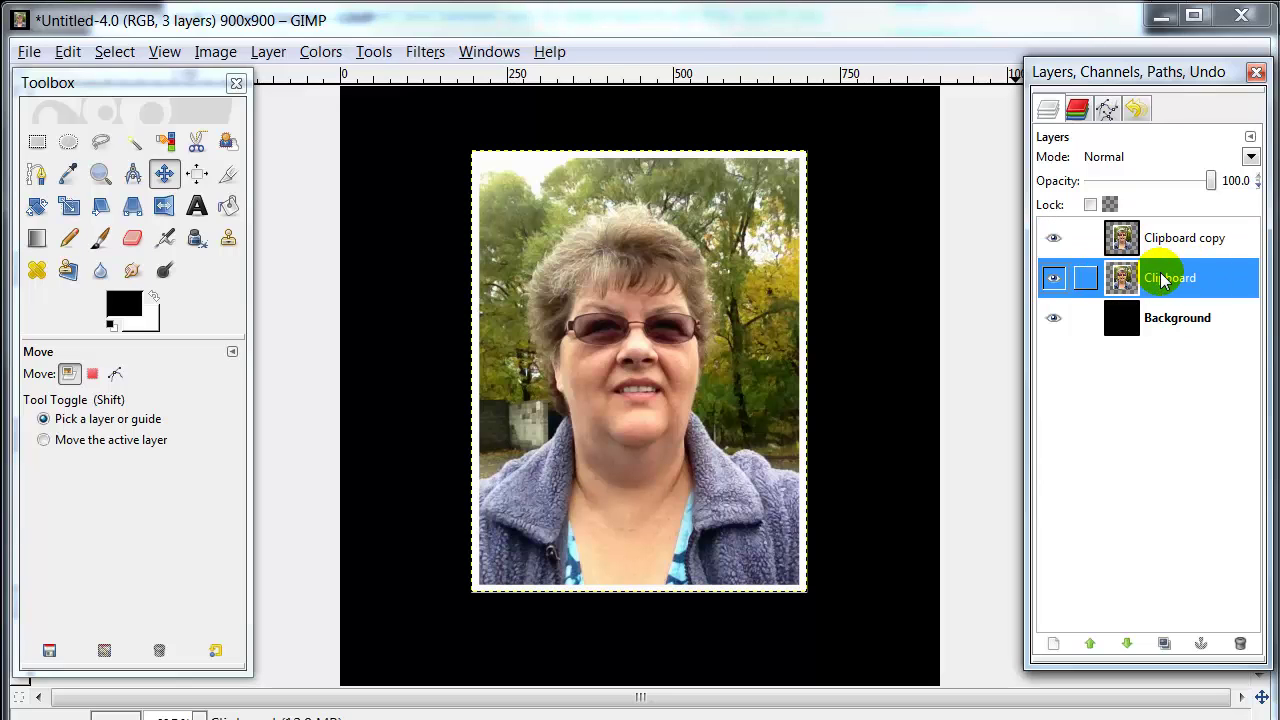
# - Rotate the lower Clipboard layer by -10 degrees so it tilts behind the upright copy
pyautogui.click(35, 207)
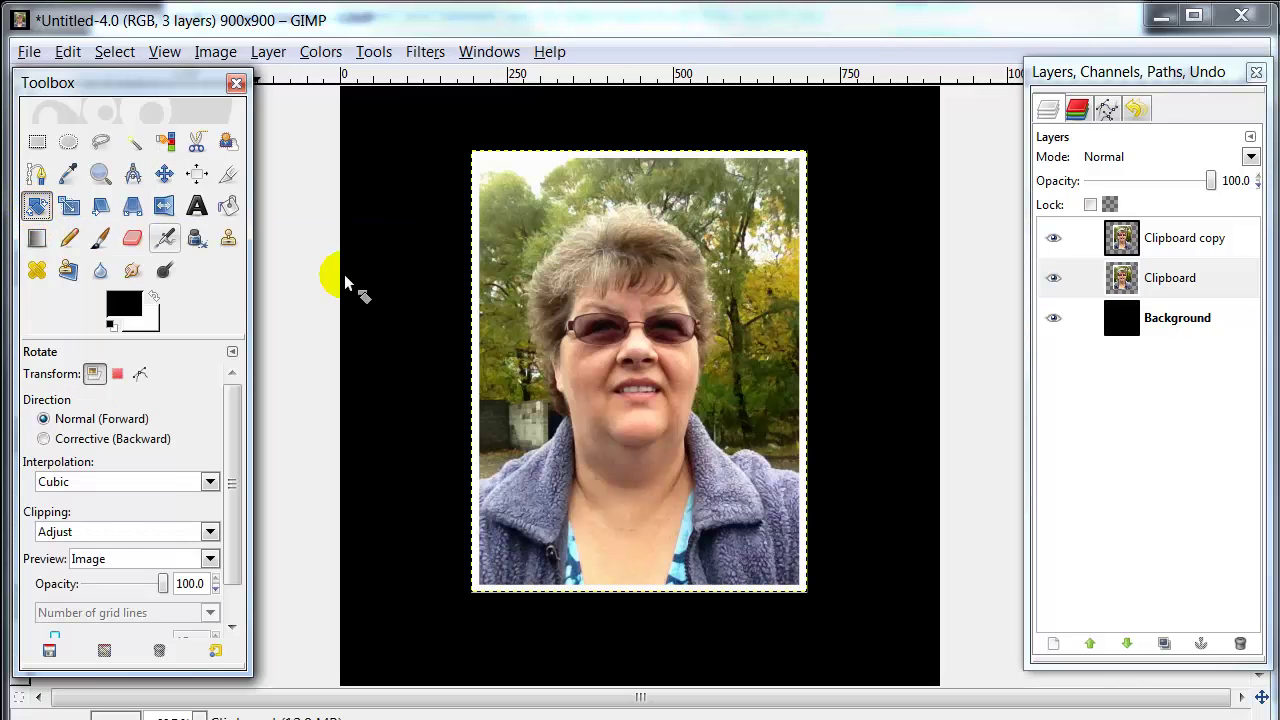
pyautogui.click(637, 345)
pyautogui.moveTo(57, 49); pyautogui.dragTo(669, 178)
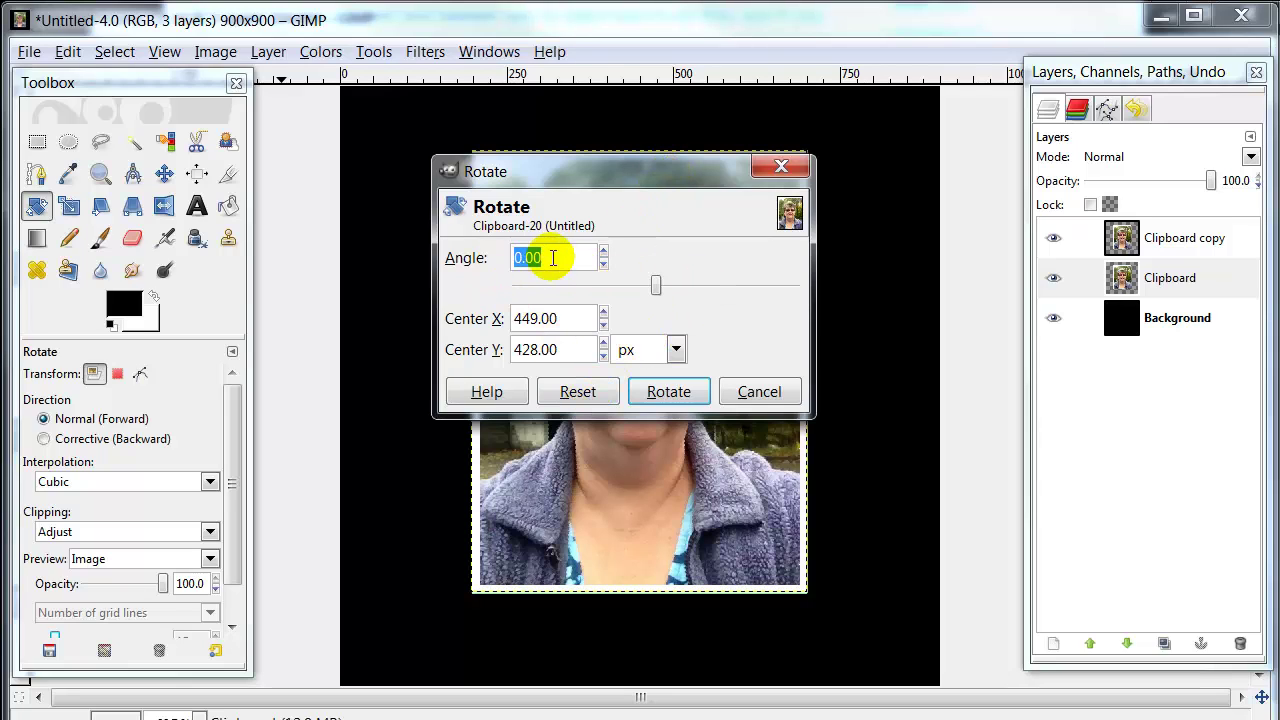
pyautogui.click(568, 395)
pyautogui.moveTo(578, 257); pyautogui.dragTo(463, 251)
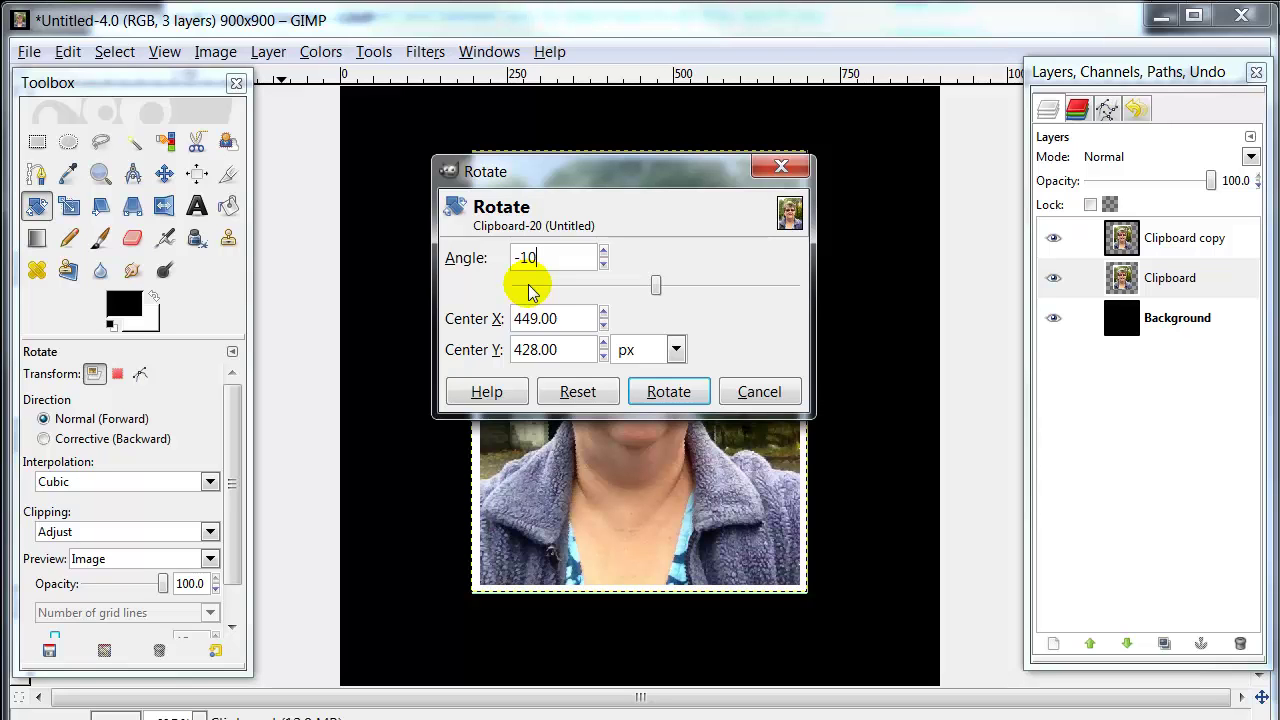
pyautogui.click(668, 392)
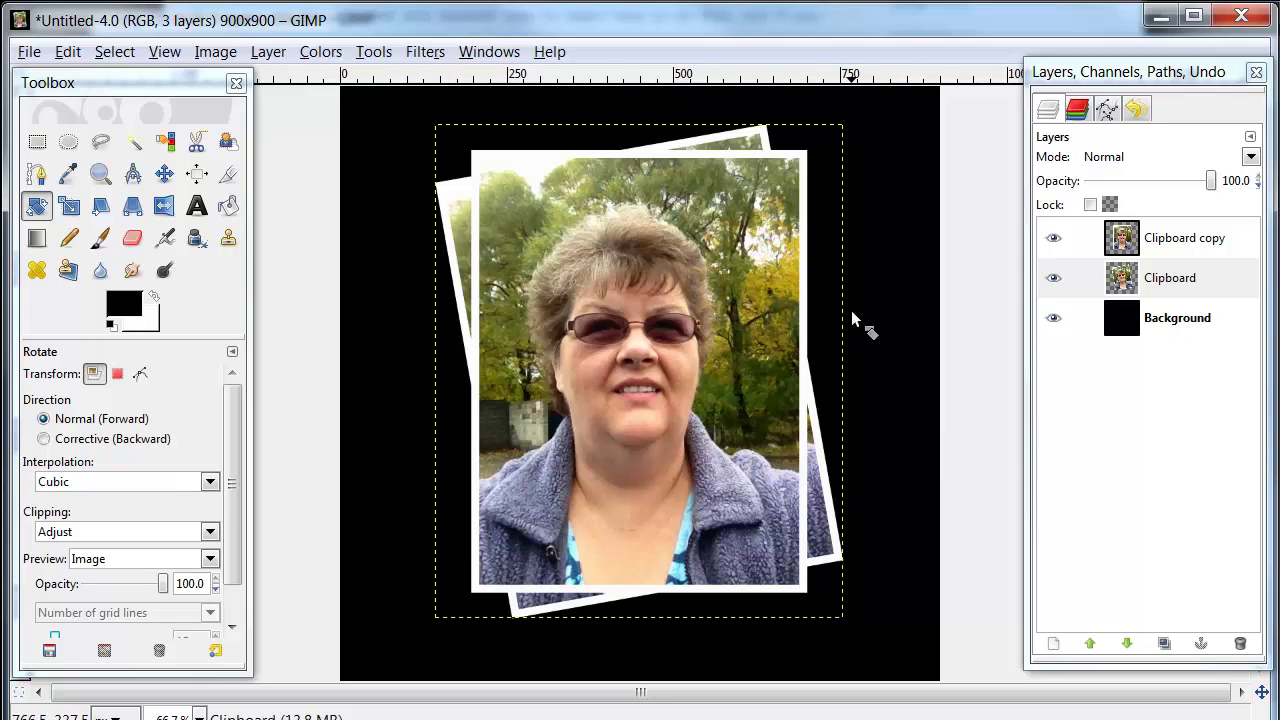
# - Hide the black Background layer, then make Clipboard copy the active layer
pyautogui.click(1170, 278)
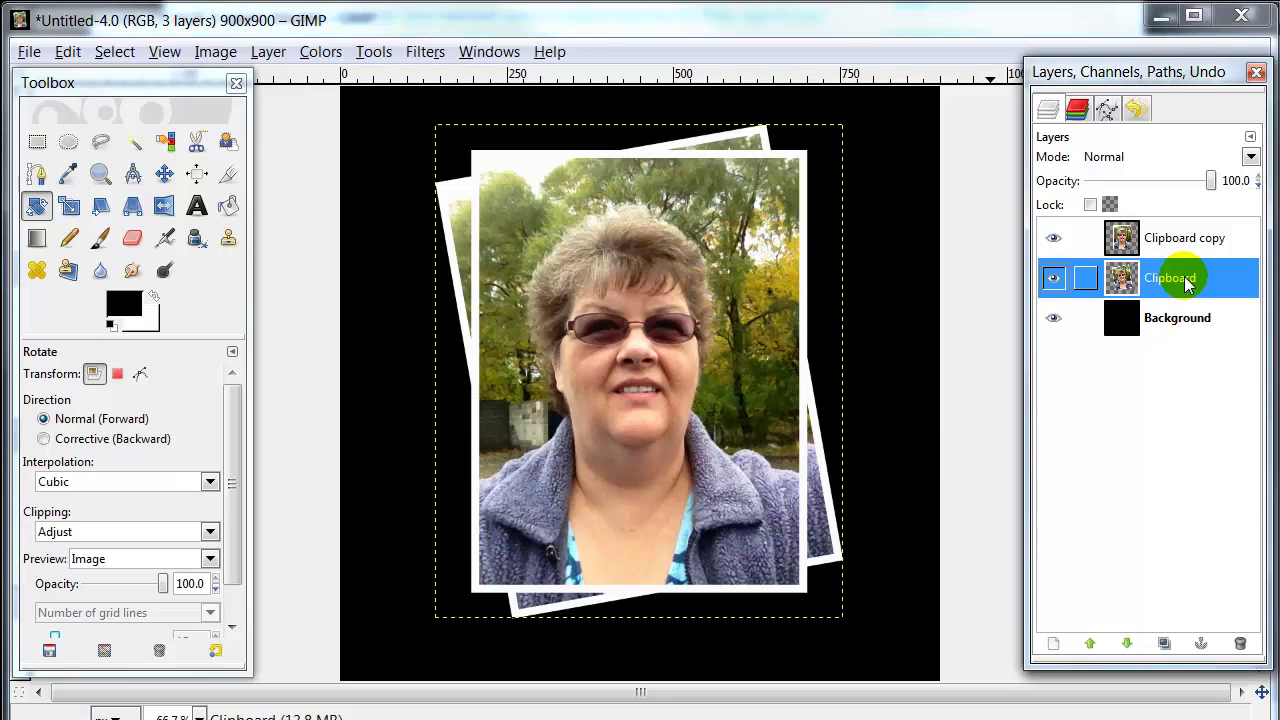
pyautogui.click(1052, 280)
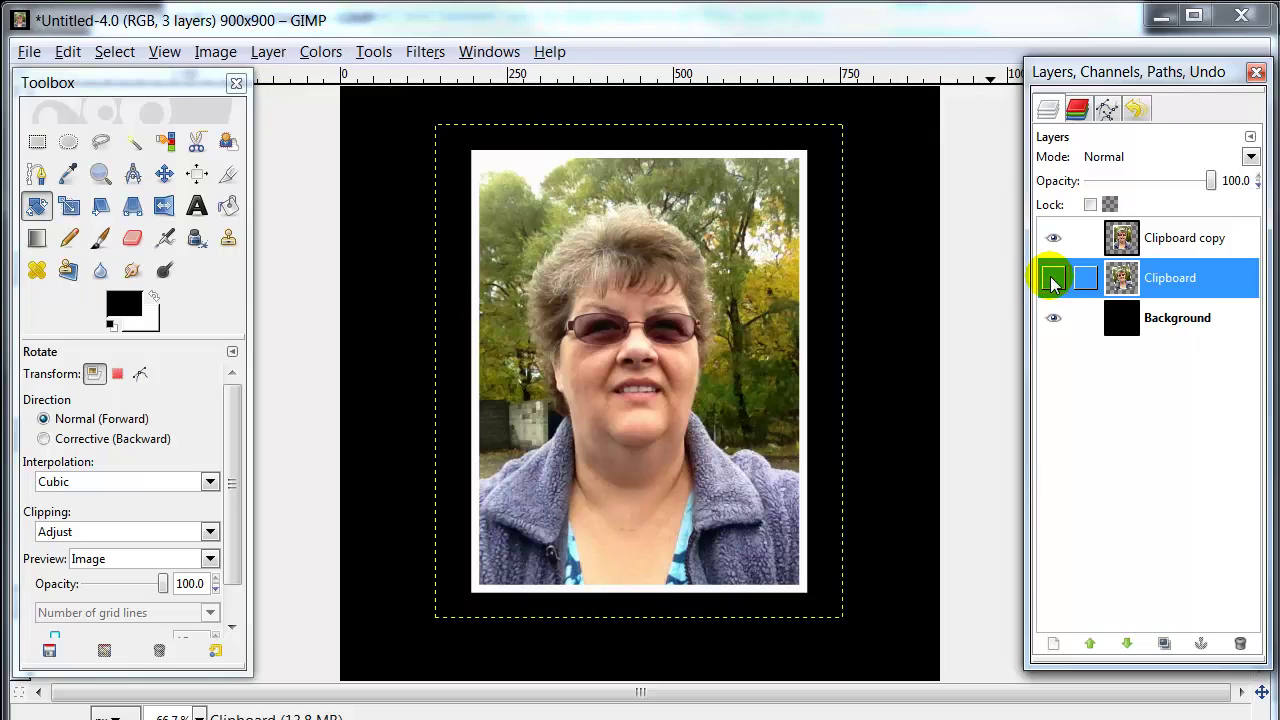
pyautogui.click(1052, 280)
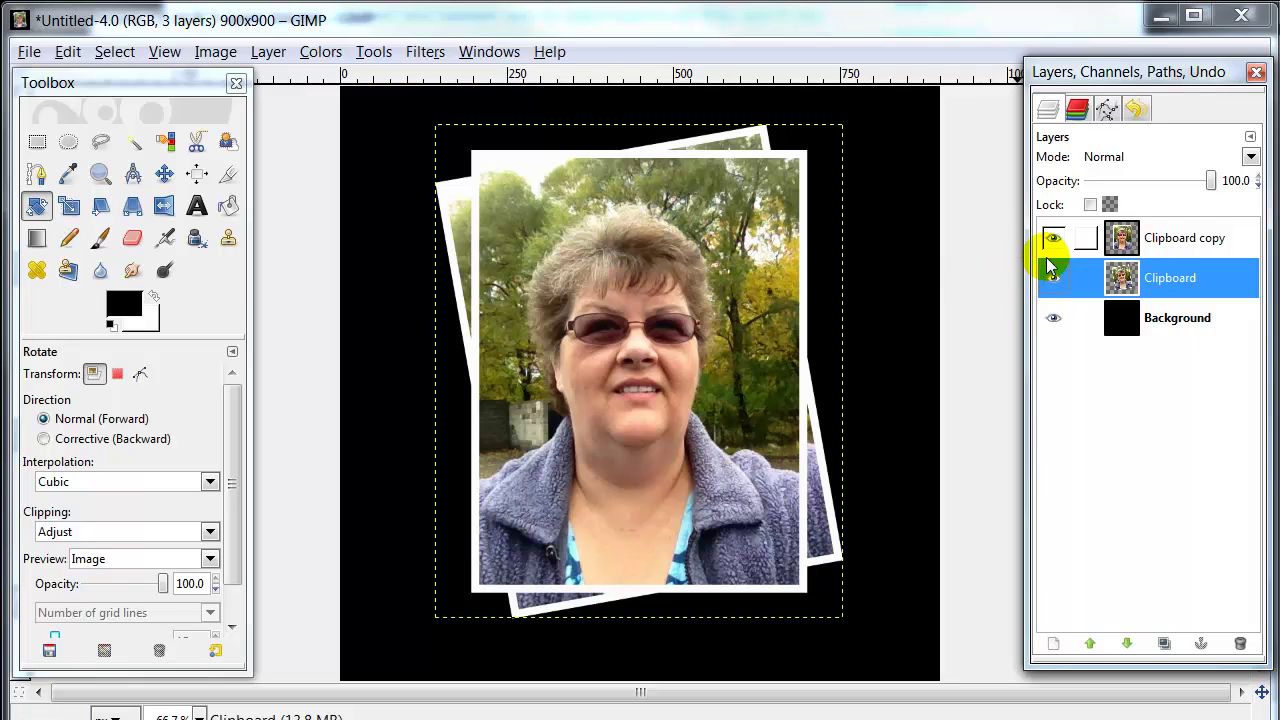
pyautogui.click(1052, 318)
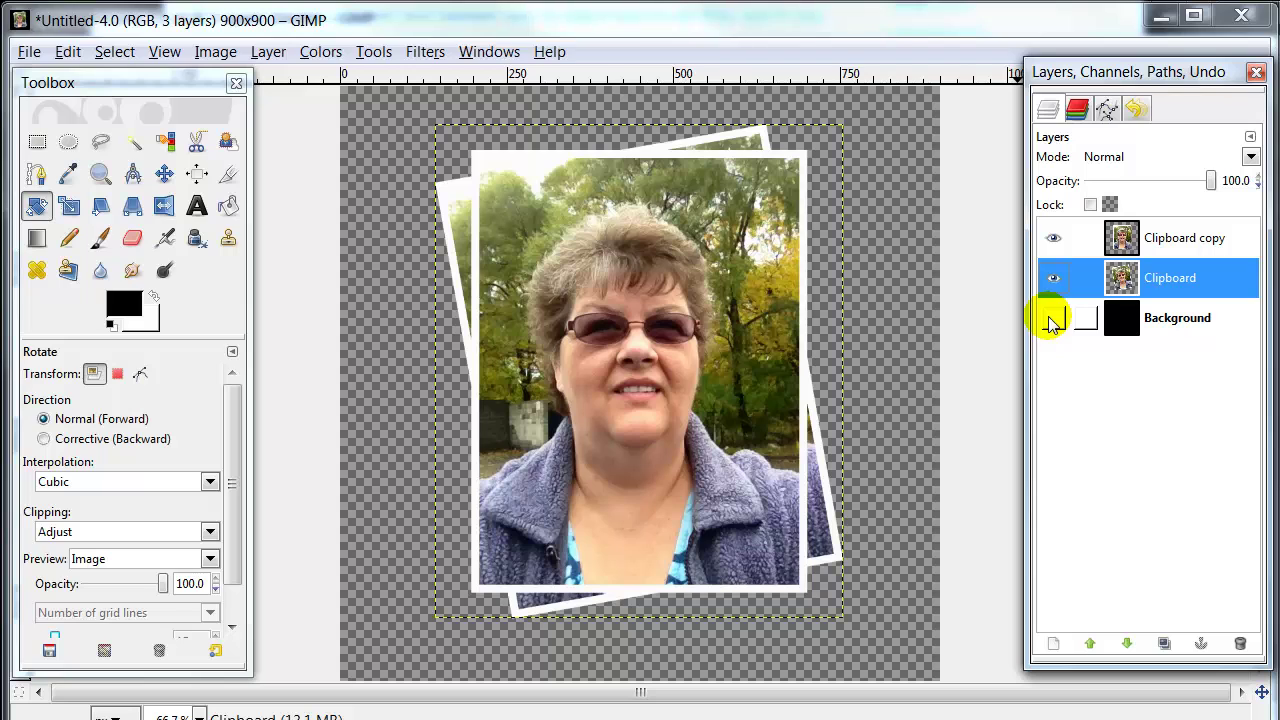
pyautogui.click(1155, 240)
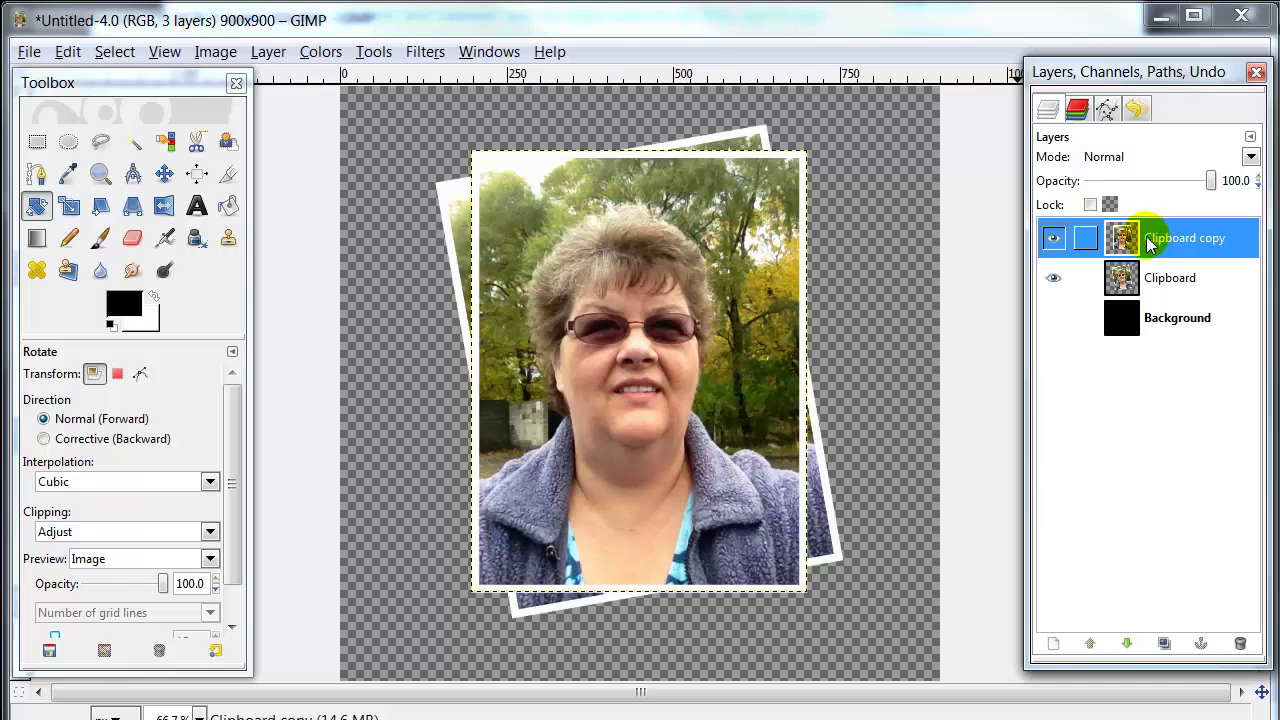
# - Create a new Visible layer from the photo stack and hide Clipboard and Clipboard copy
pyautogui.rightClick(1125, 236)
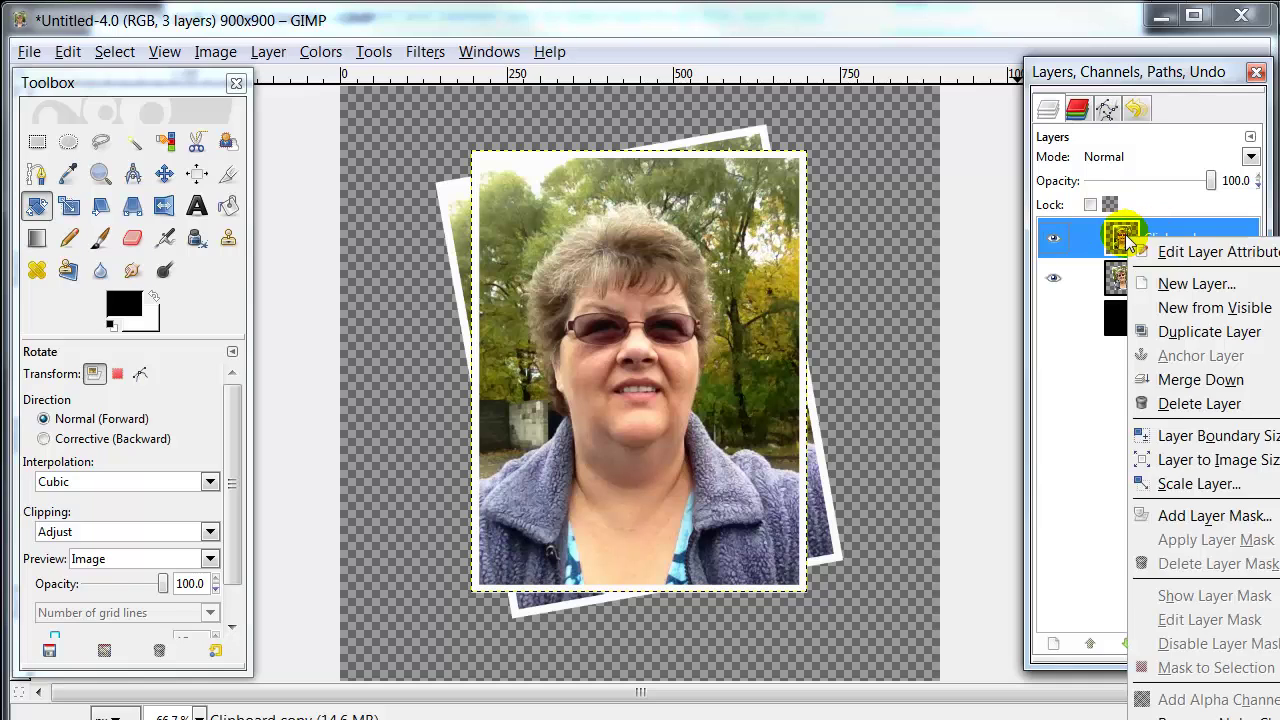
pyautogui.click(1200, 308)
pyautogui.click(1056, 318)
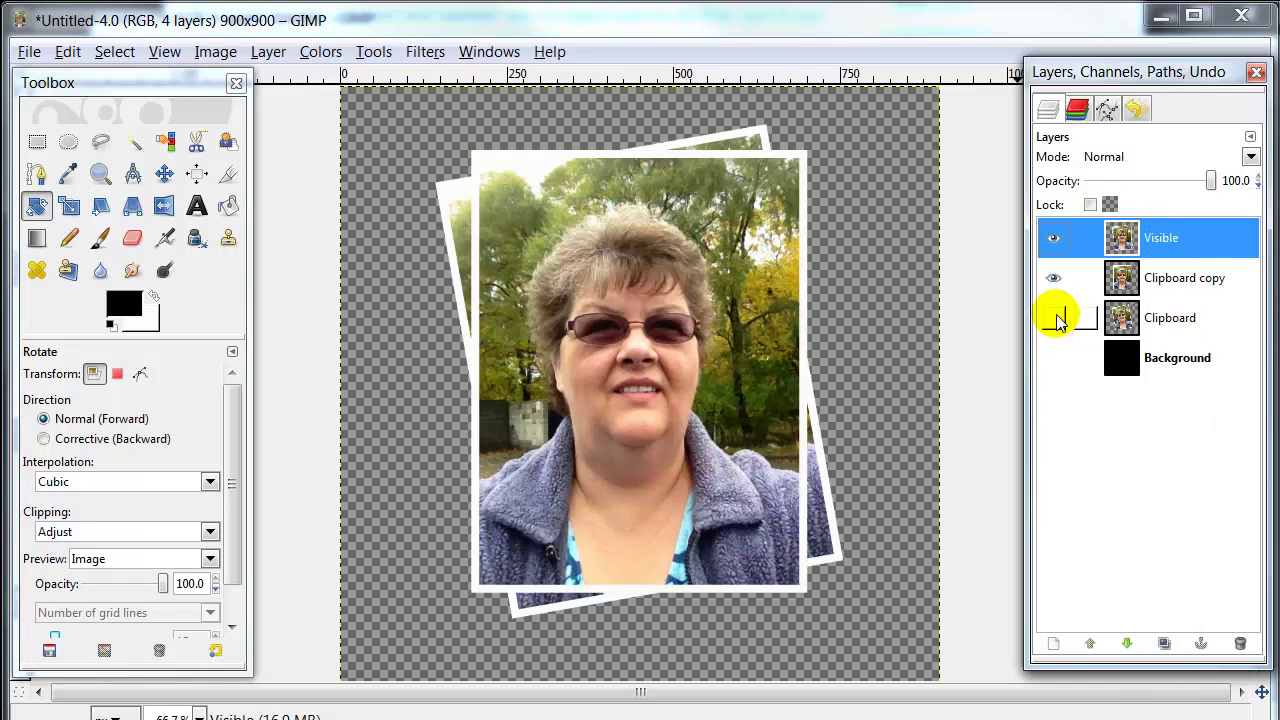
pyautogui.click(1171, 240)
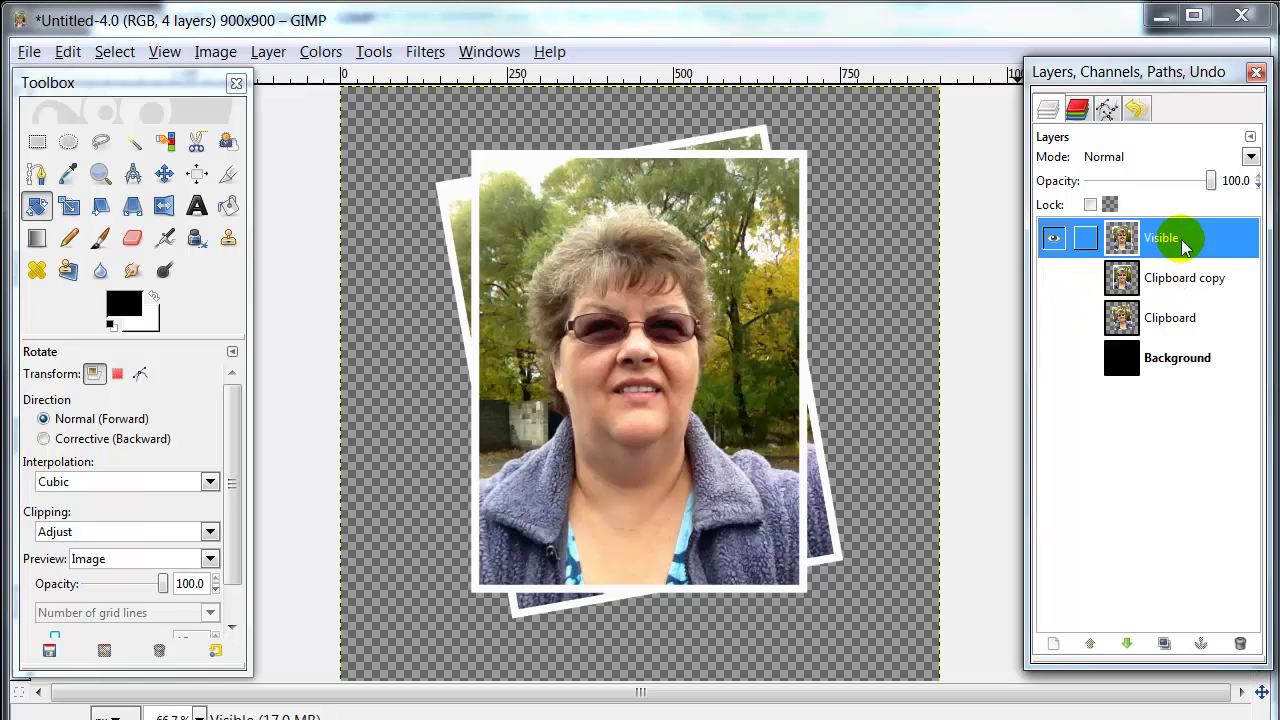
pyautogui.click(1085, 238)
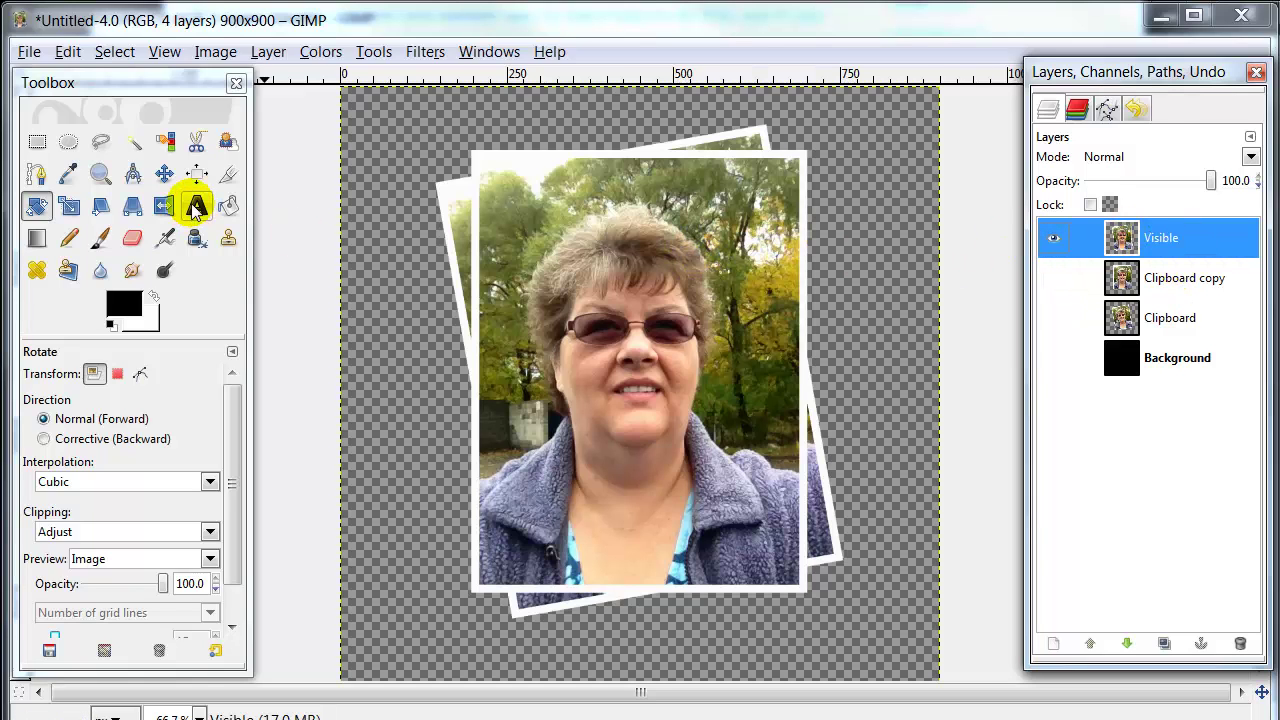
# - Test-move the merged Visible layer with the Move tool, then undo the move
pyautogui.click(164, 173)
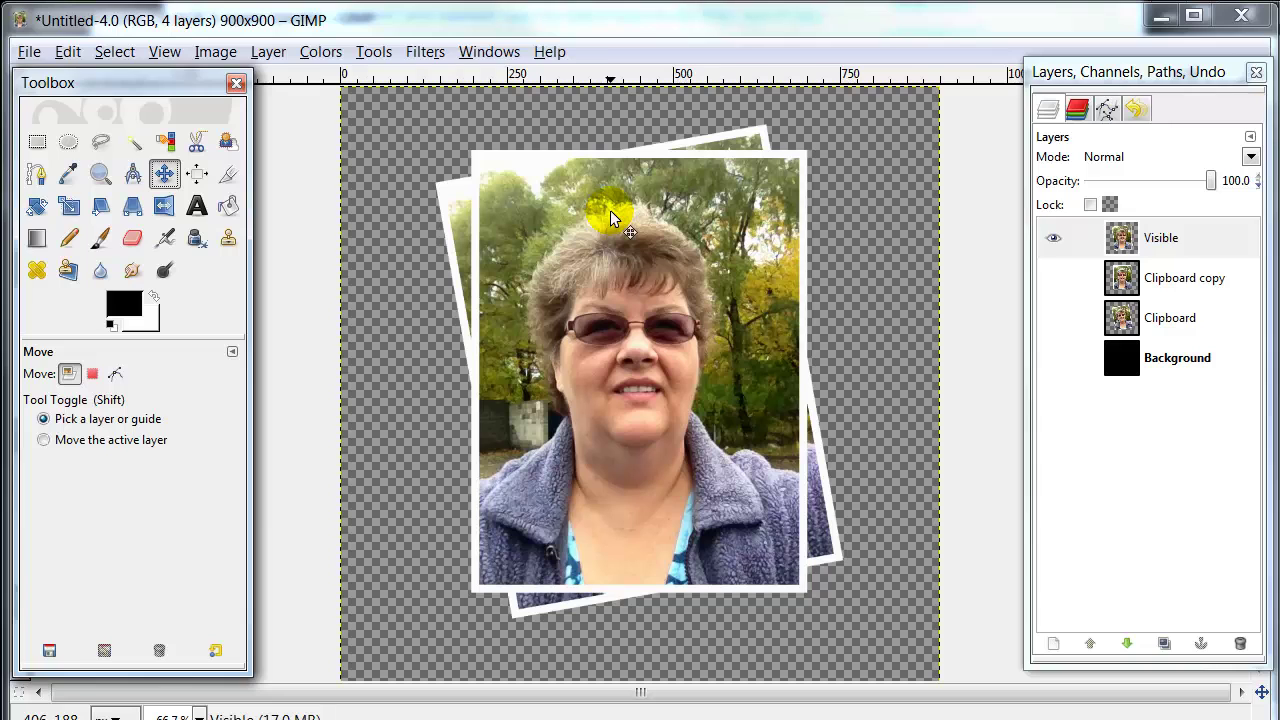
pyautogui.click(1120, 232)
pyautogui.moveTo(568, 197); pyautogui.dragTo(630, 342)
pyautogui.hotkey('ctrl', 'alt')
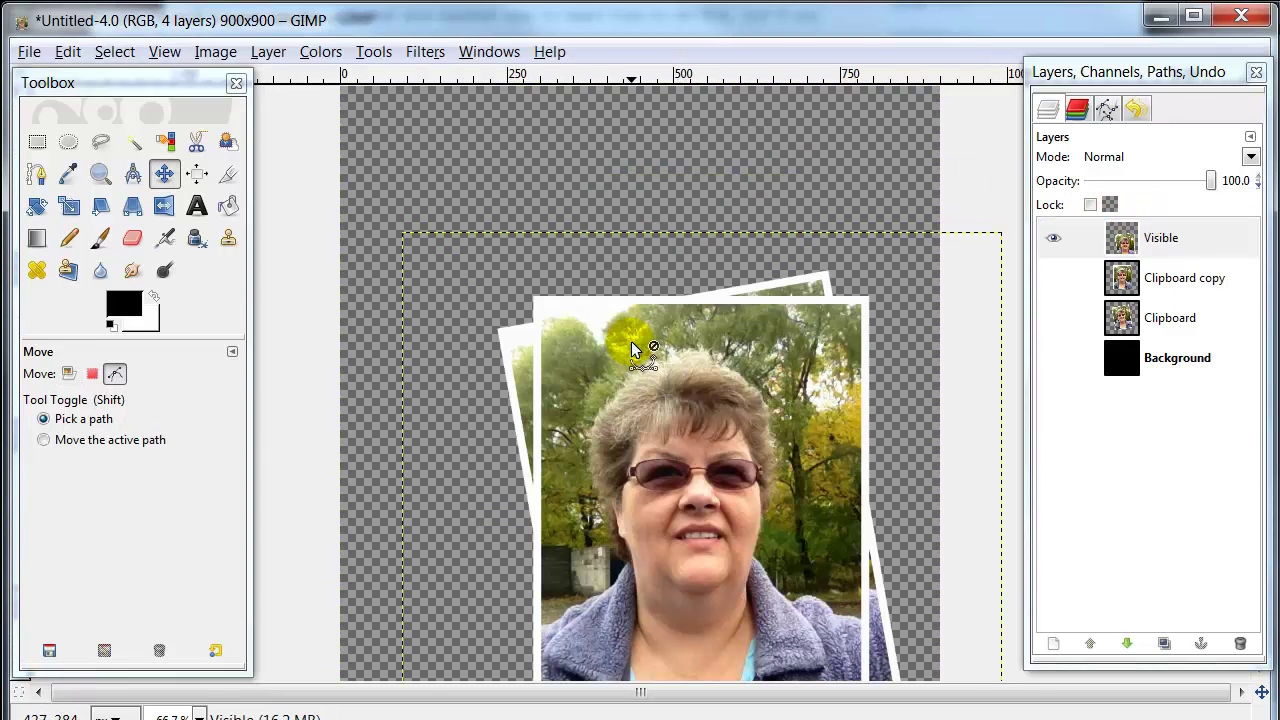
pyautogui.hotkey('ctrl', 'z')
# - Hide Visible, reshow the original photos, and test-move Clipboard copy before undoing it
pyautogui.click(1052, 239)
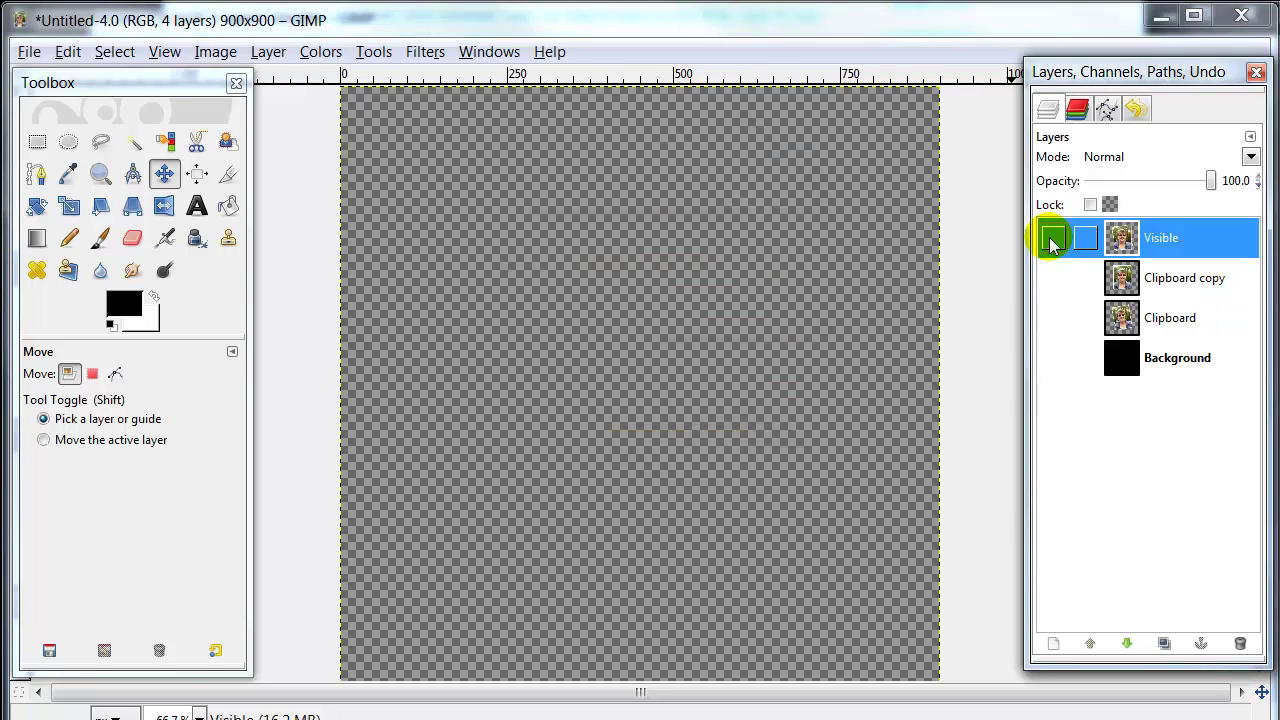
pyautogui.click(1055, 279)
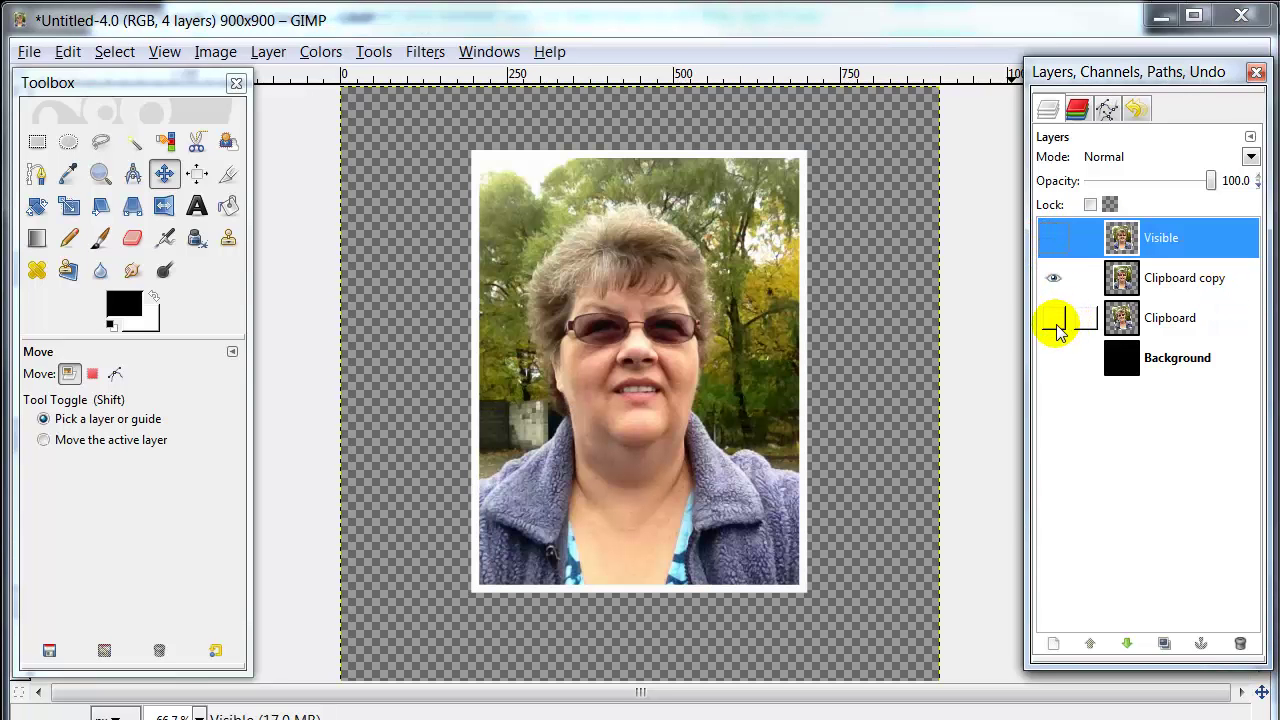
pyautogui.click(1053, 320)
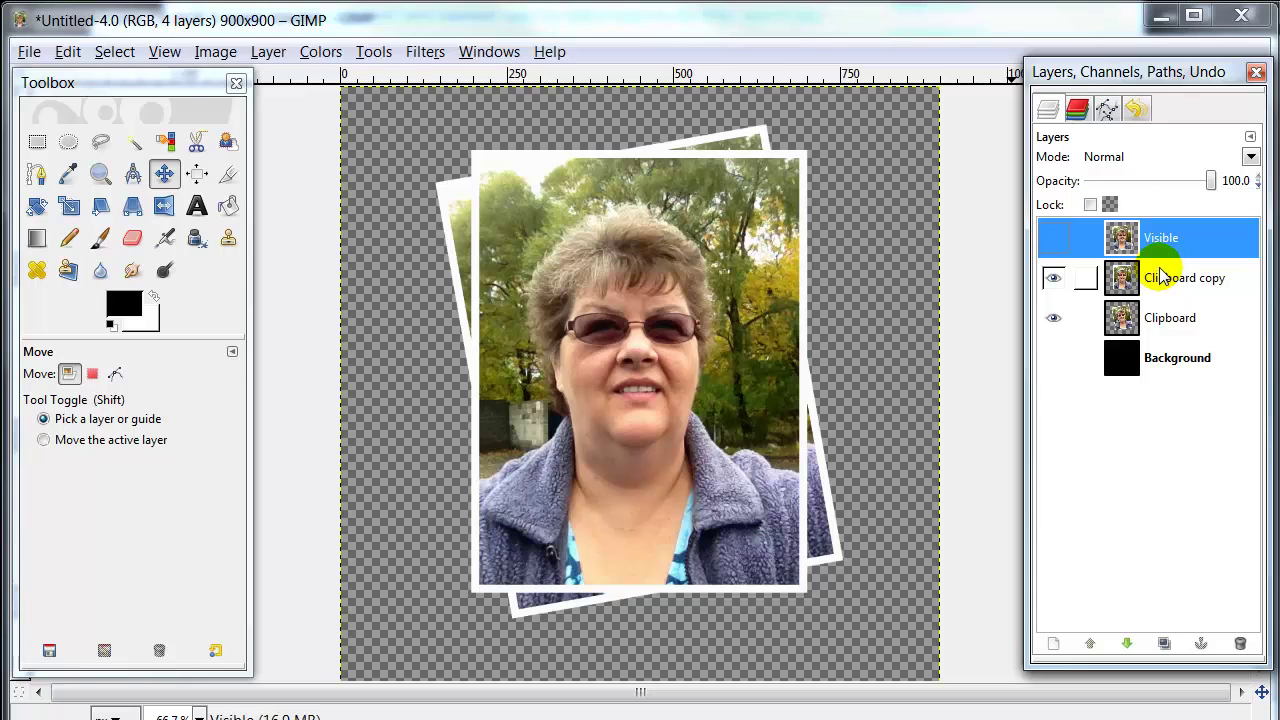
pyautogui.click(1100, 278)
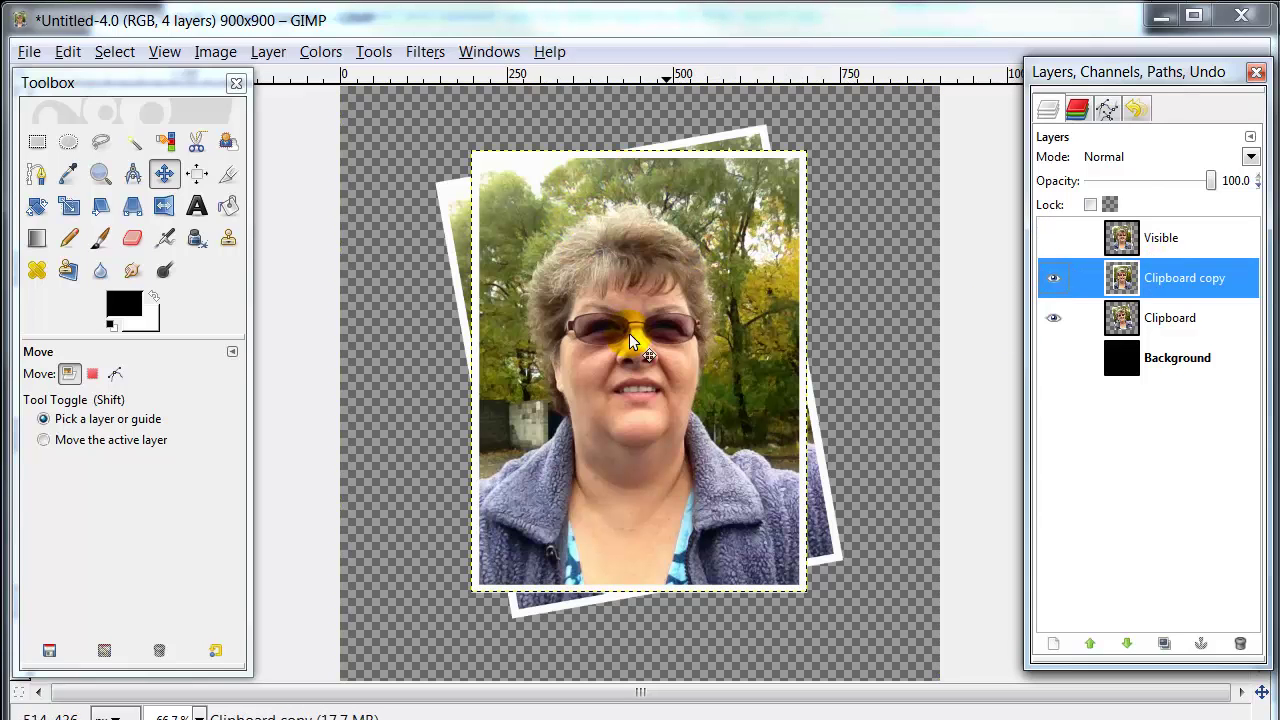
pyautogui.moveTo(536, 282); pyautogui.dragTo(667, 455)
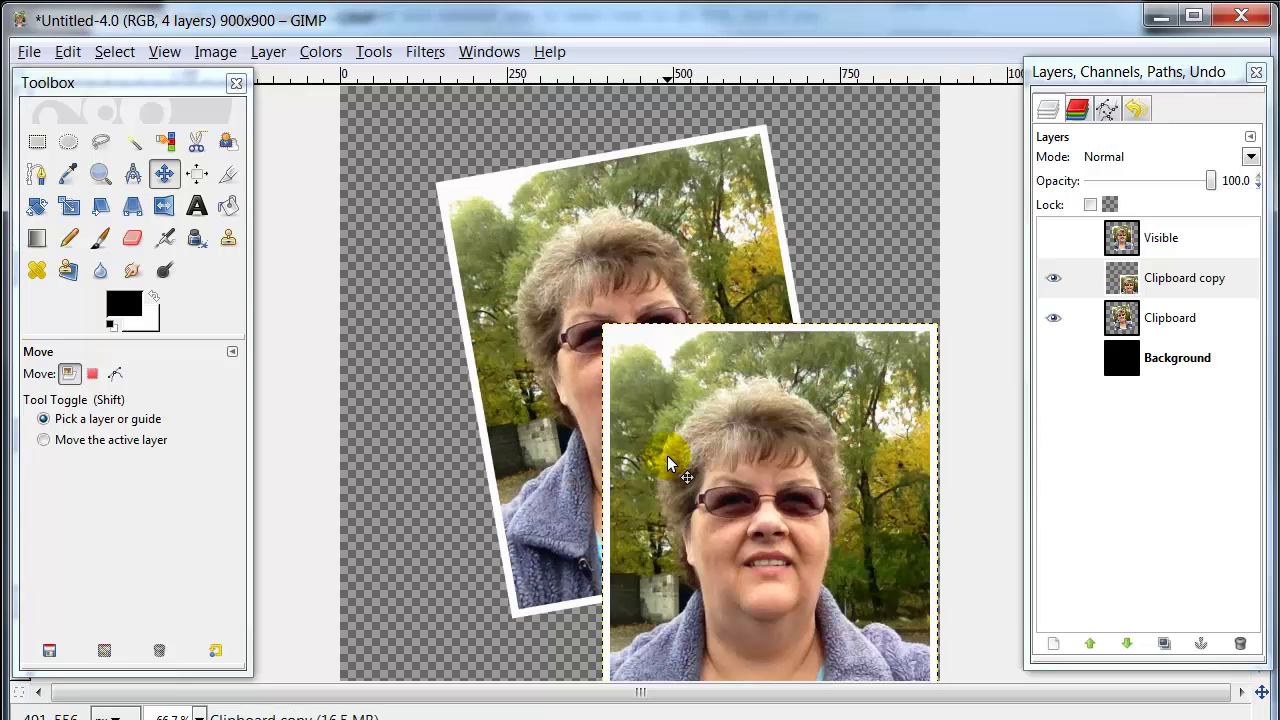
pyautogui.hotkey('ctrl', 'z')
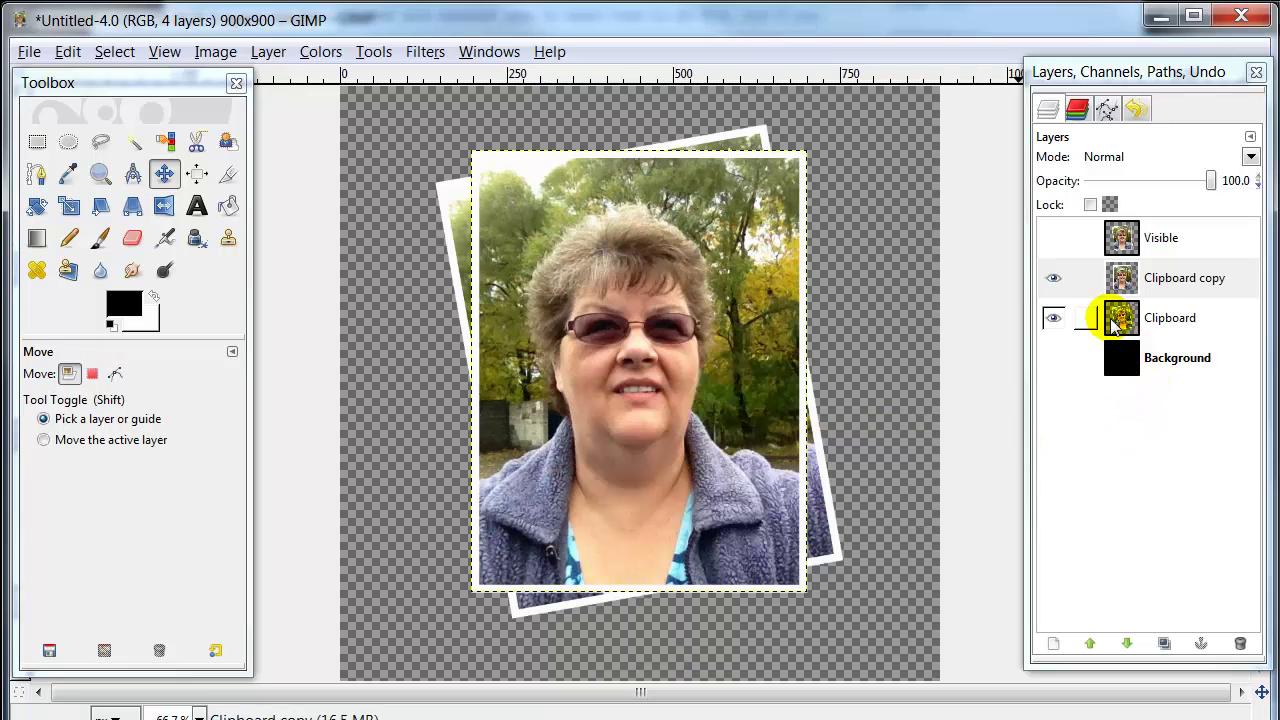
# - Show only the Visible layer again, hiding Clipboard copy and Clipboard
pyautogui.click(1160, 240)
pyautogui.click(1055, 240)
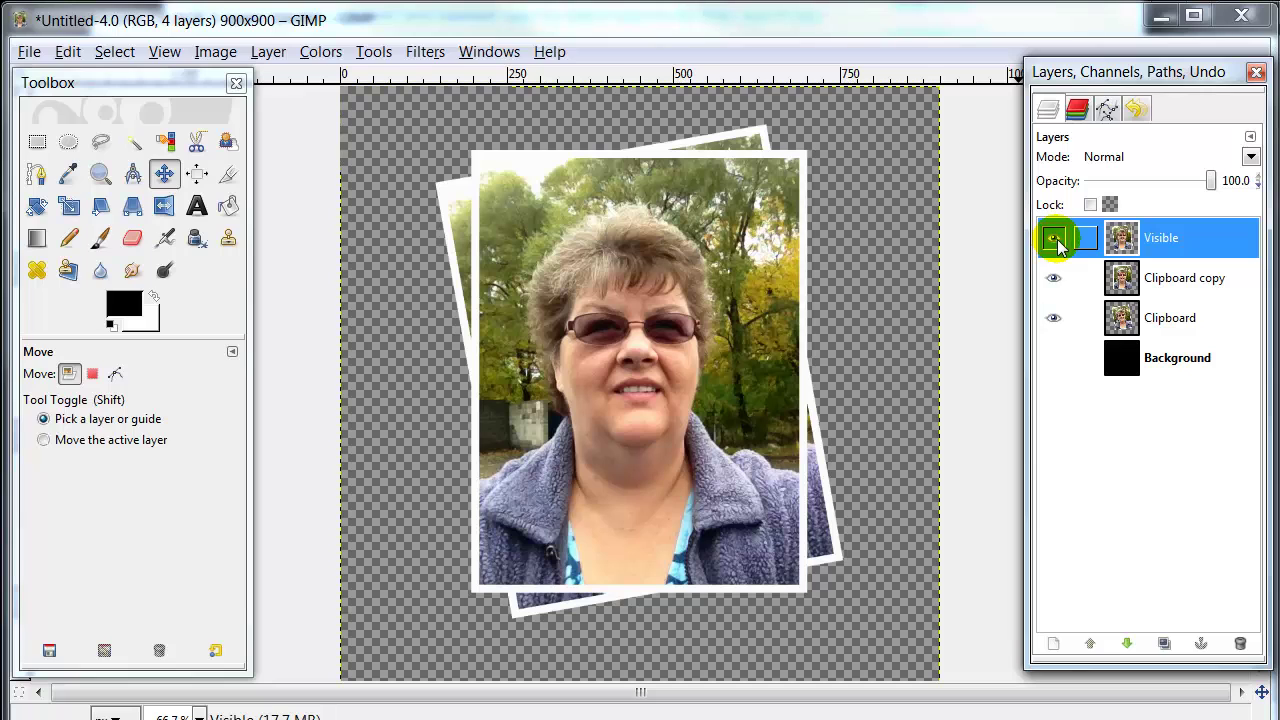
pyautogui.click(1053, 277)
pyautogui.click(1054, 315)
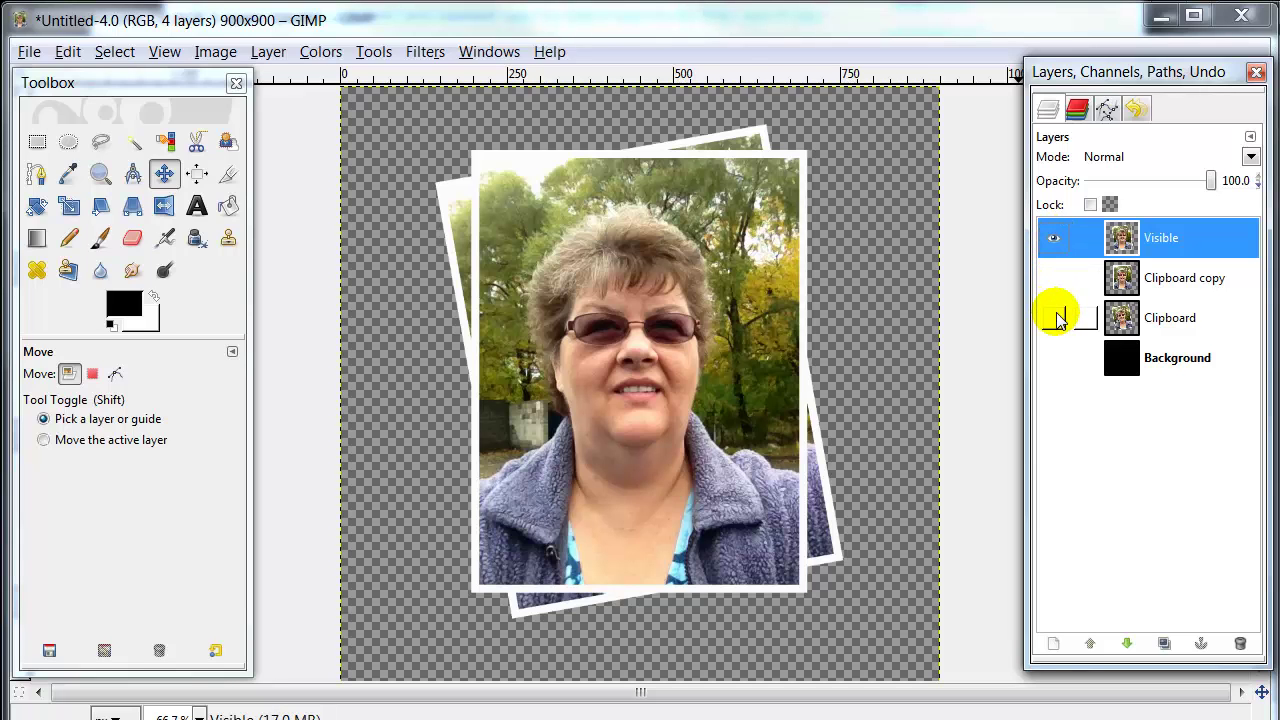
pyautogui.click(1168, 282)
pyautogui.rightClick(1168, 282)
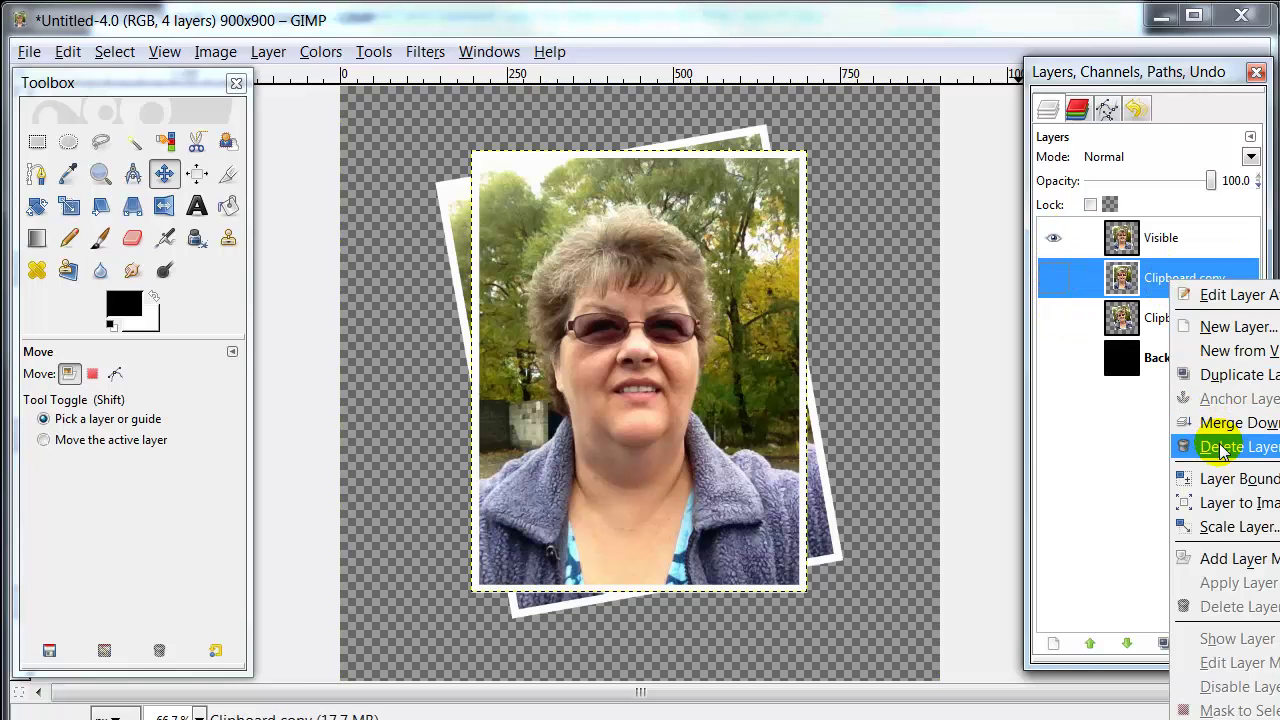
# - Delete the Clipboard copy layer and then the Clipboard layer
pyautogui.click(1220, 446)
pyautogui.click(1168, 279)
pyautogui.rightClick(1160, 278)
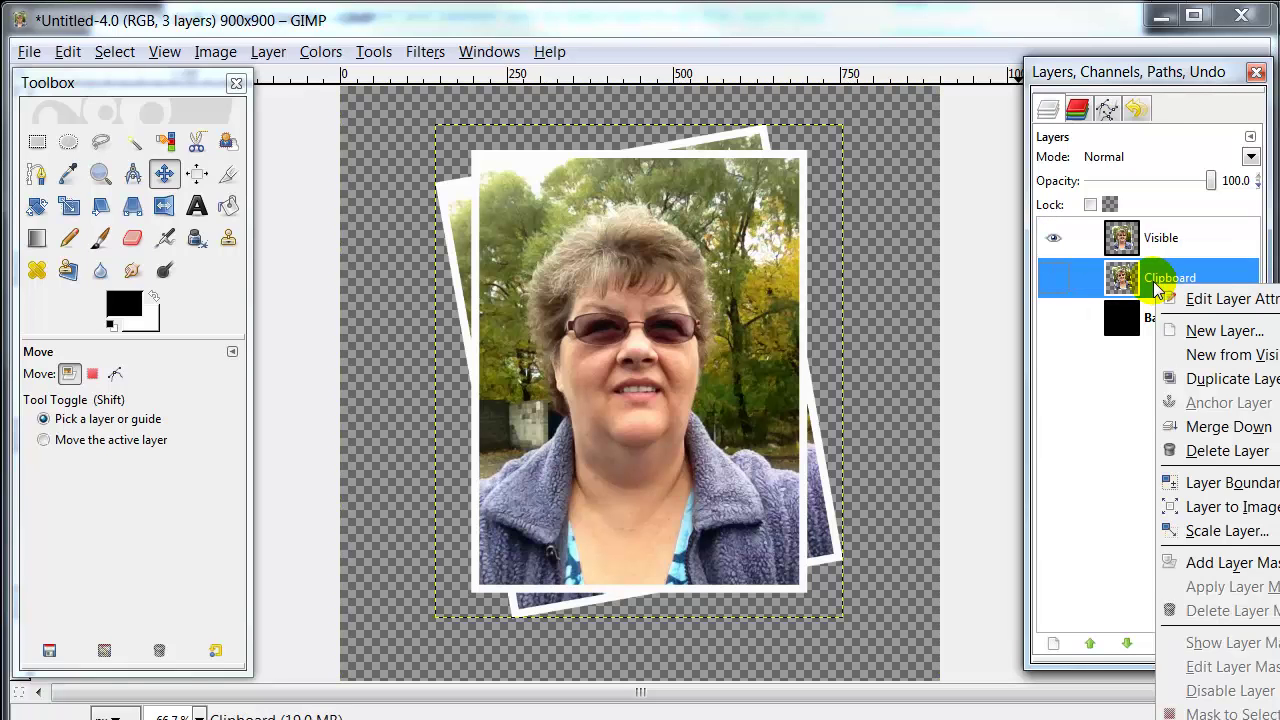
pyautogui.click(1205, 451)
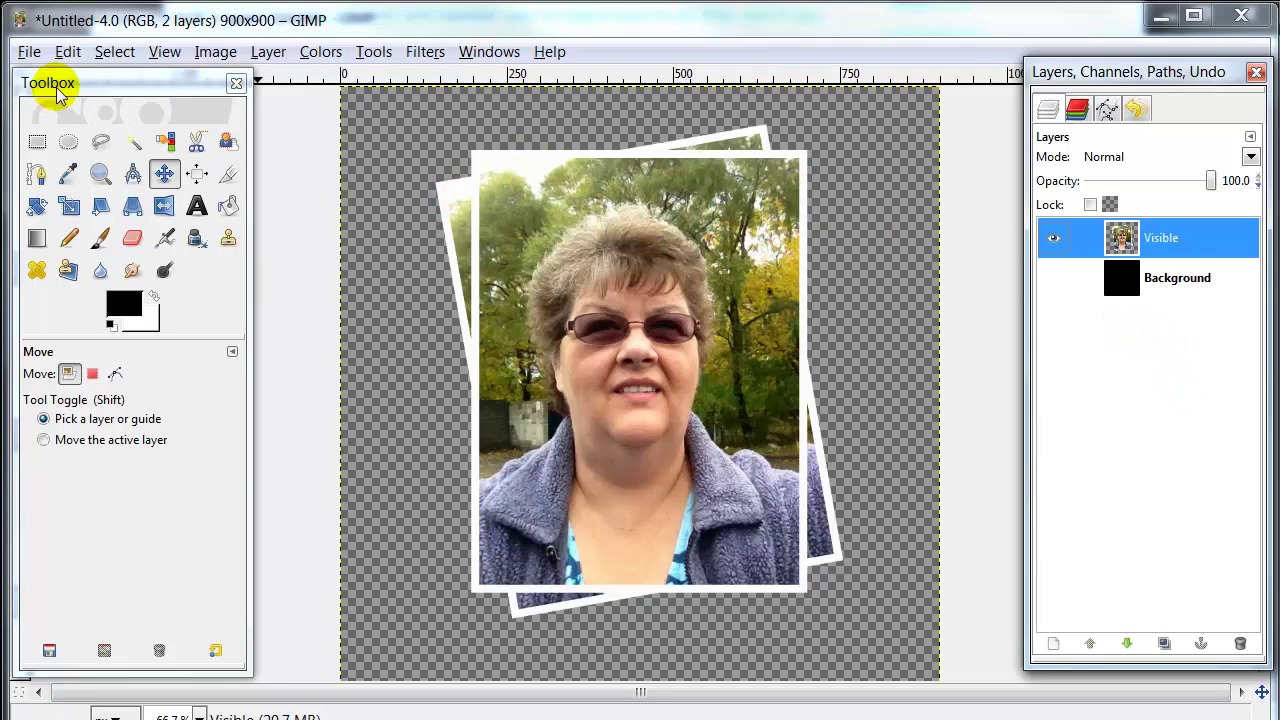
pyautogui.click(29, 51)
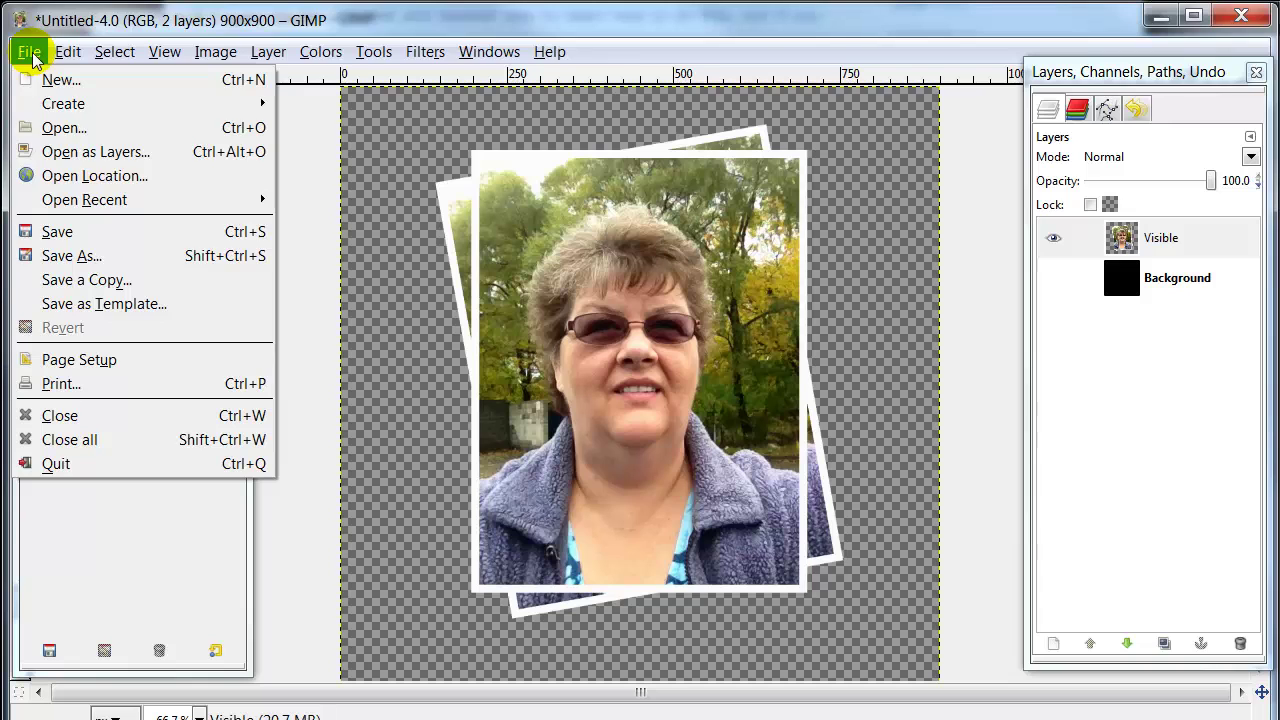
# - Start a Save As and choose PNG as the file type
pyautogui.click(106, 256)
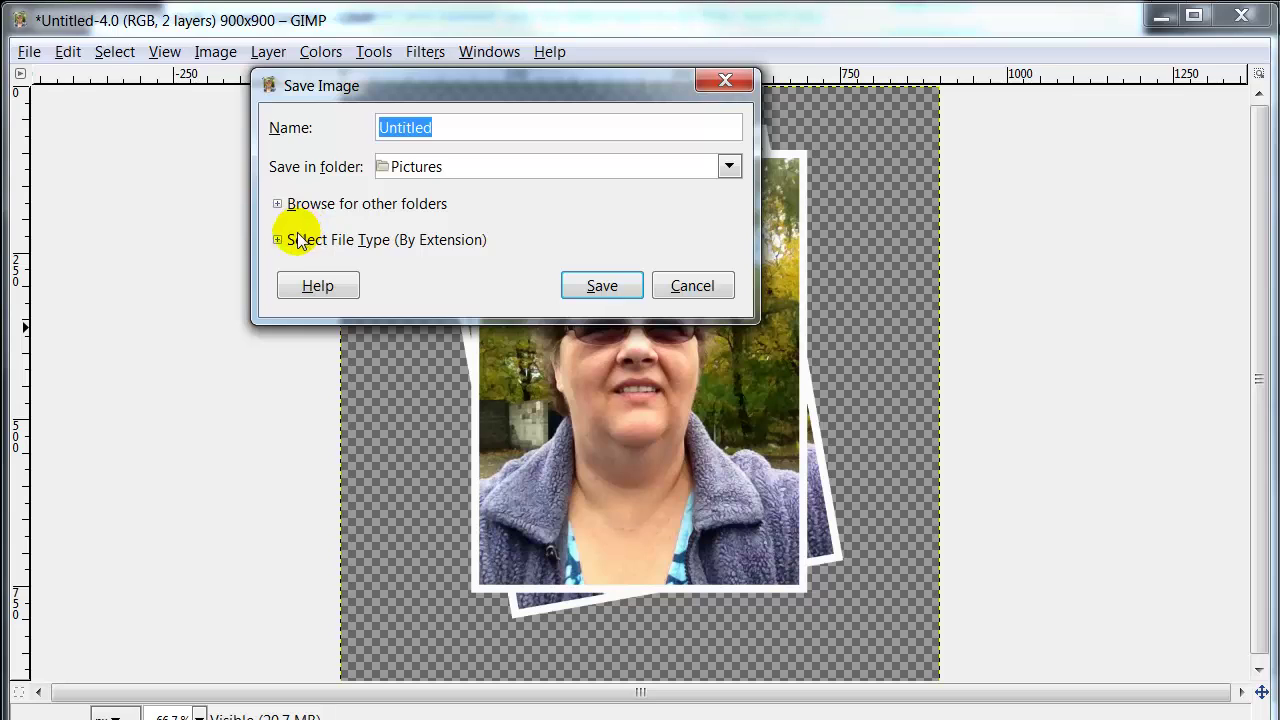
pyautogui.click(350, 250)
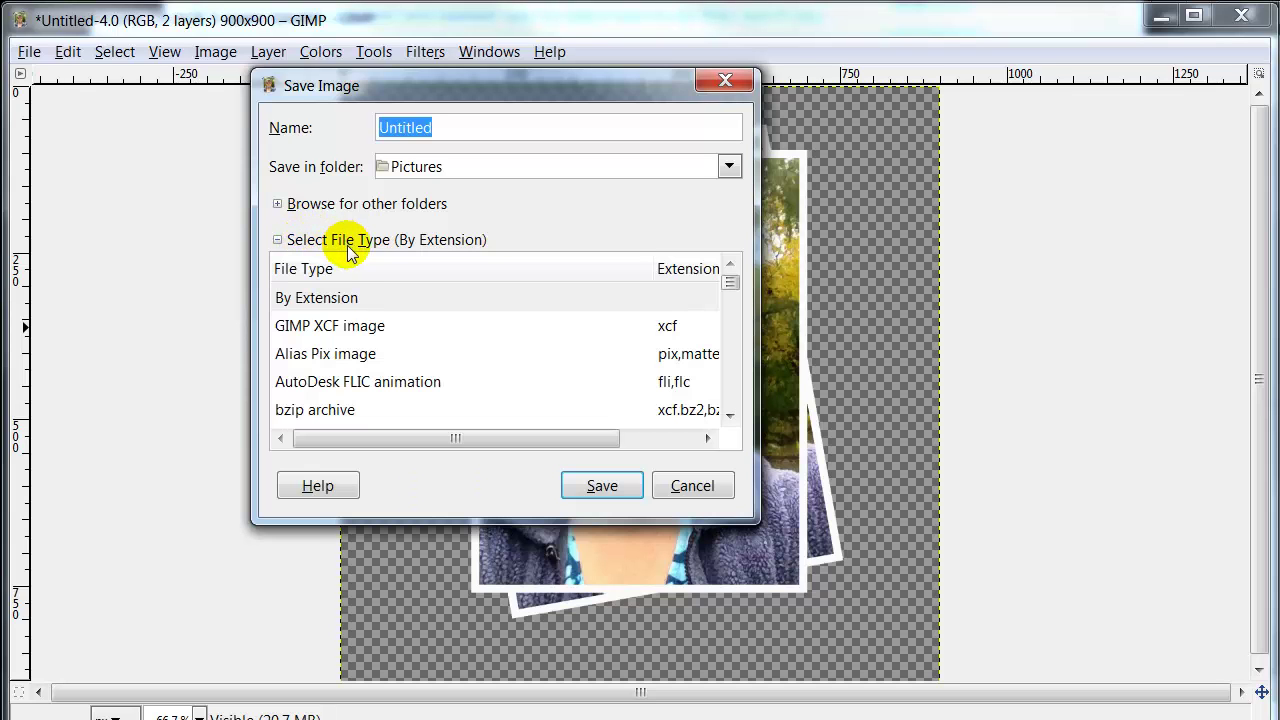
pyautogui.scroll(-2, 735, 305)
pyautogui.moveTo(735, 305); pyautogui.dragTo(740, 362)
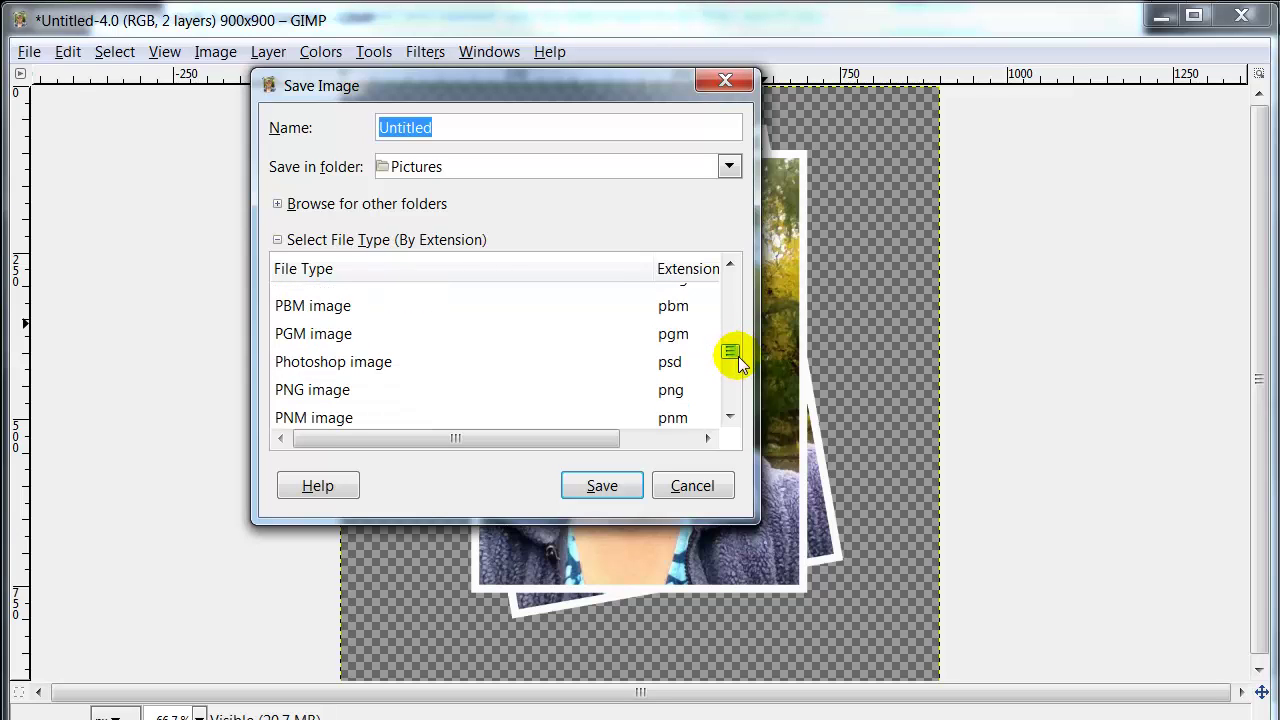
pyautogui.click(700, 392)
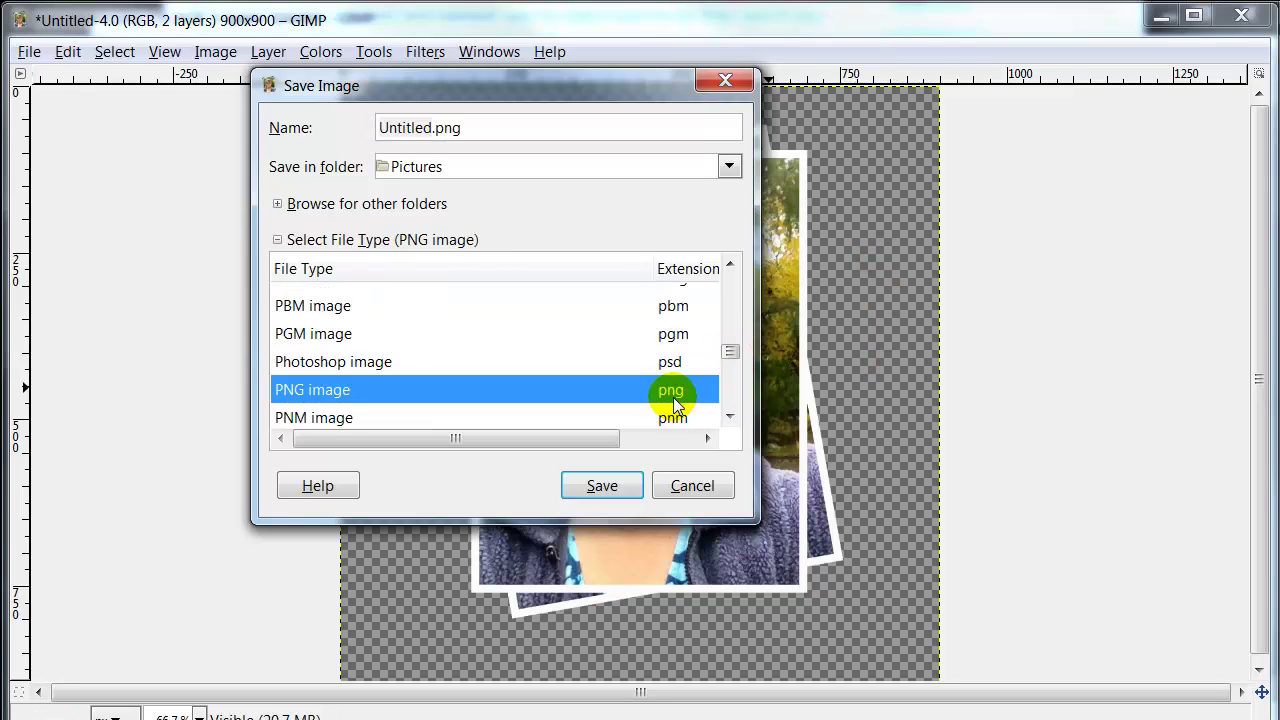
# - Save the image as new_transparent.png, exporting with visible layers merged
pyautogui.moveTo(485, 135); pyautogui.dragTo(313, 122)
pyautogui.write('ne')
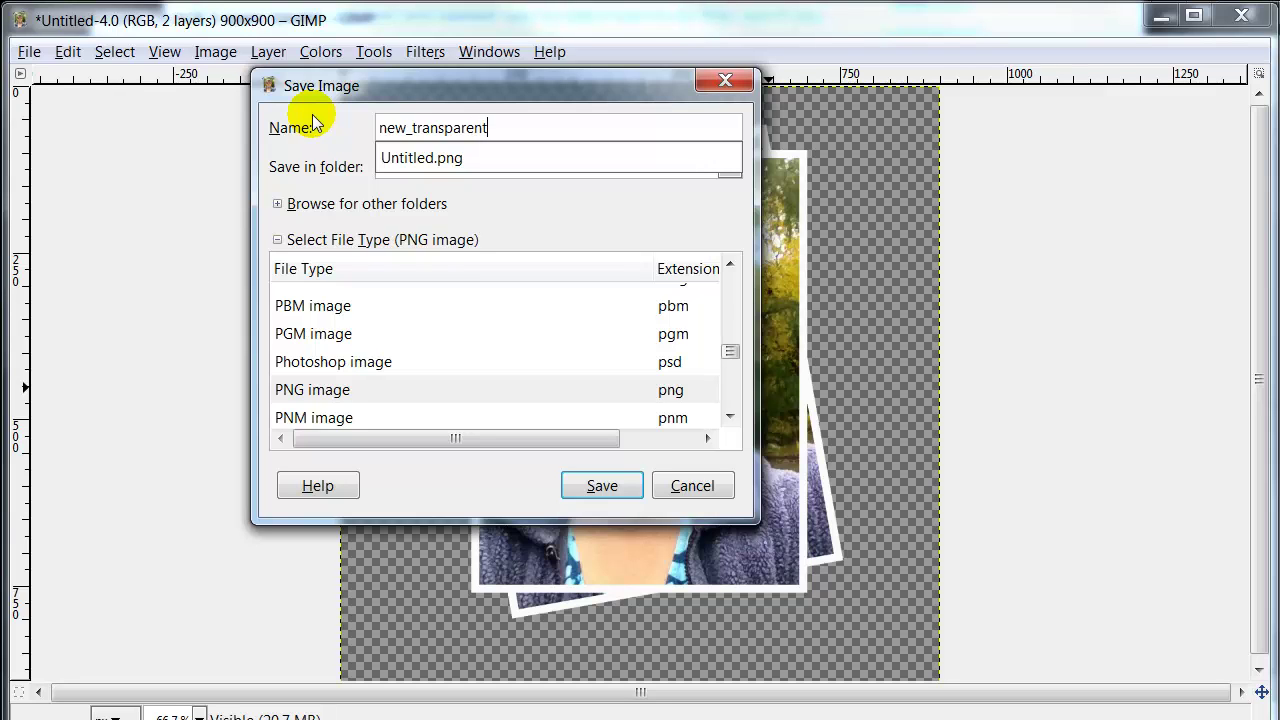
pyautogui.write('w_transparent')
pyautogui.click(590, 490)
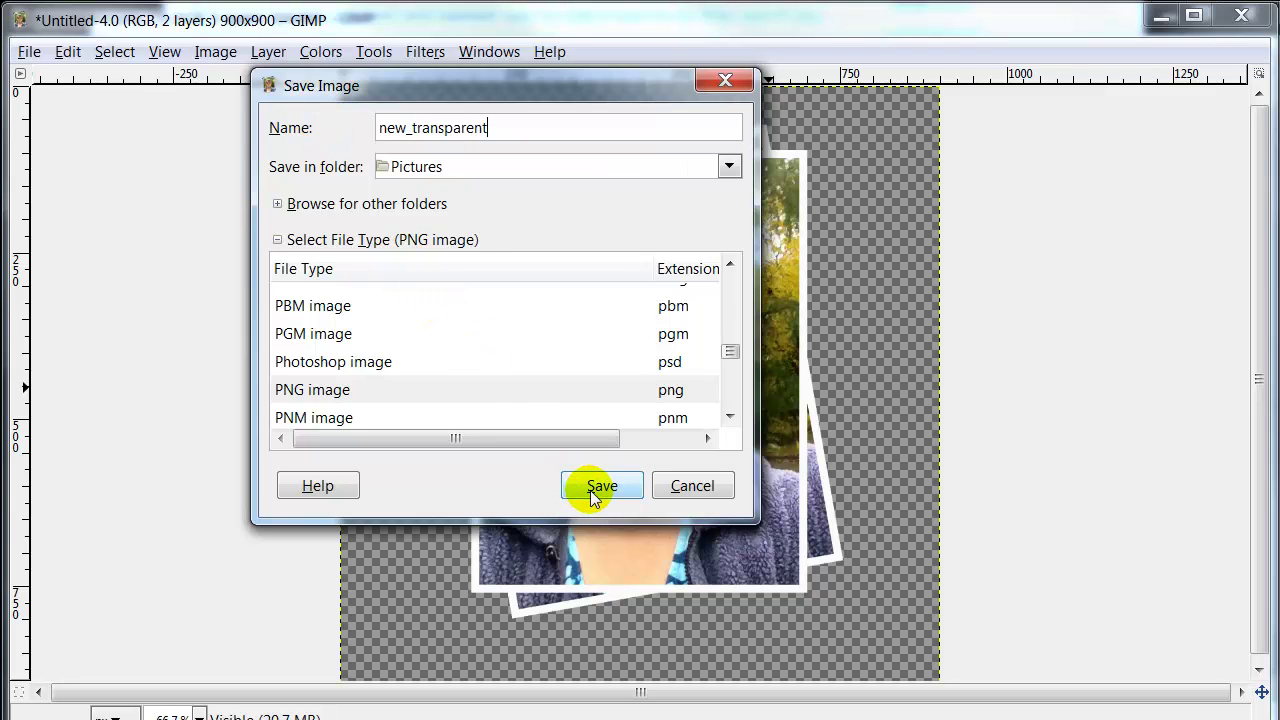
pyautogui.click(600, 485)
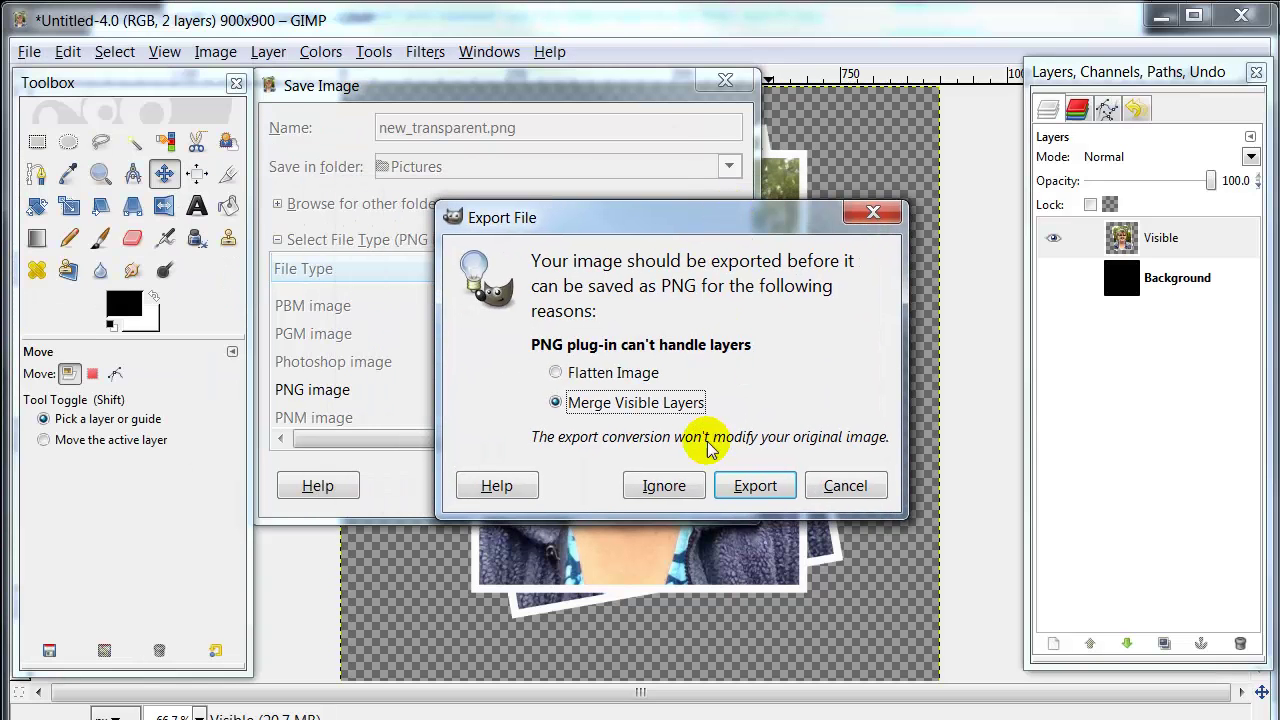
pyautogui.click(752, 488)
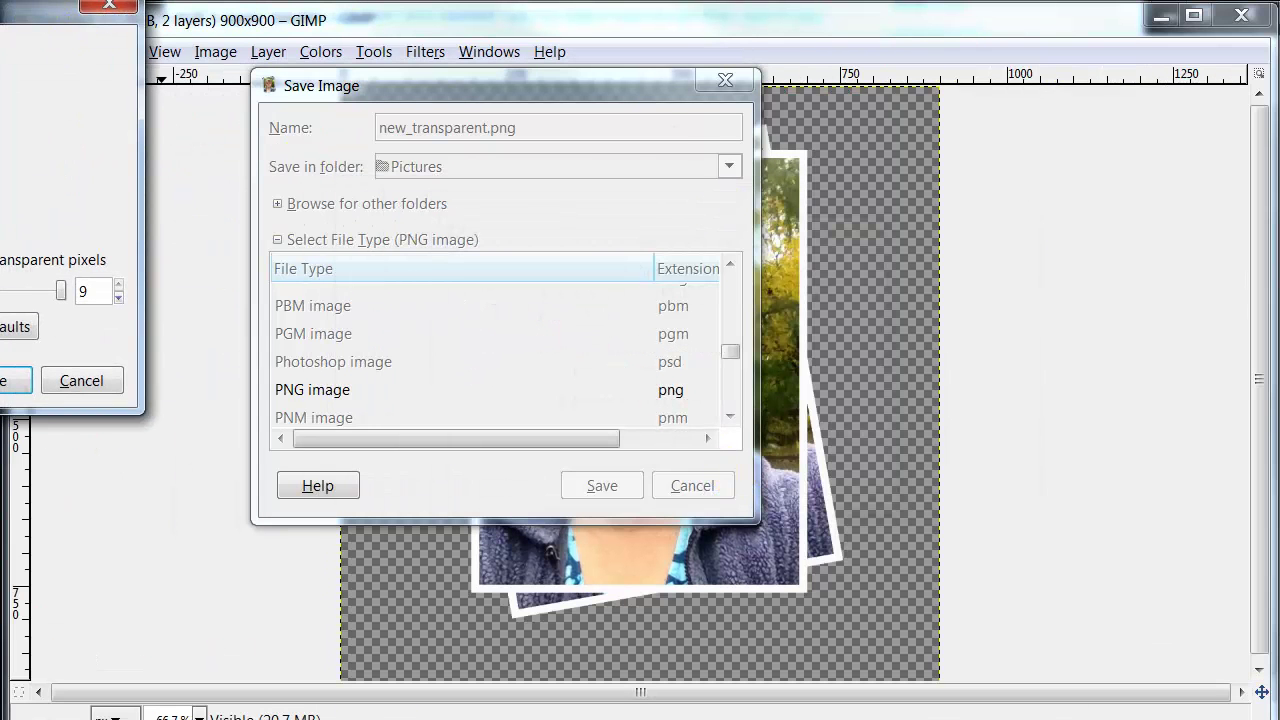
pyautogui.click(740, 567)
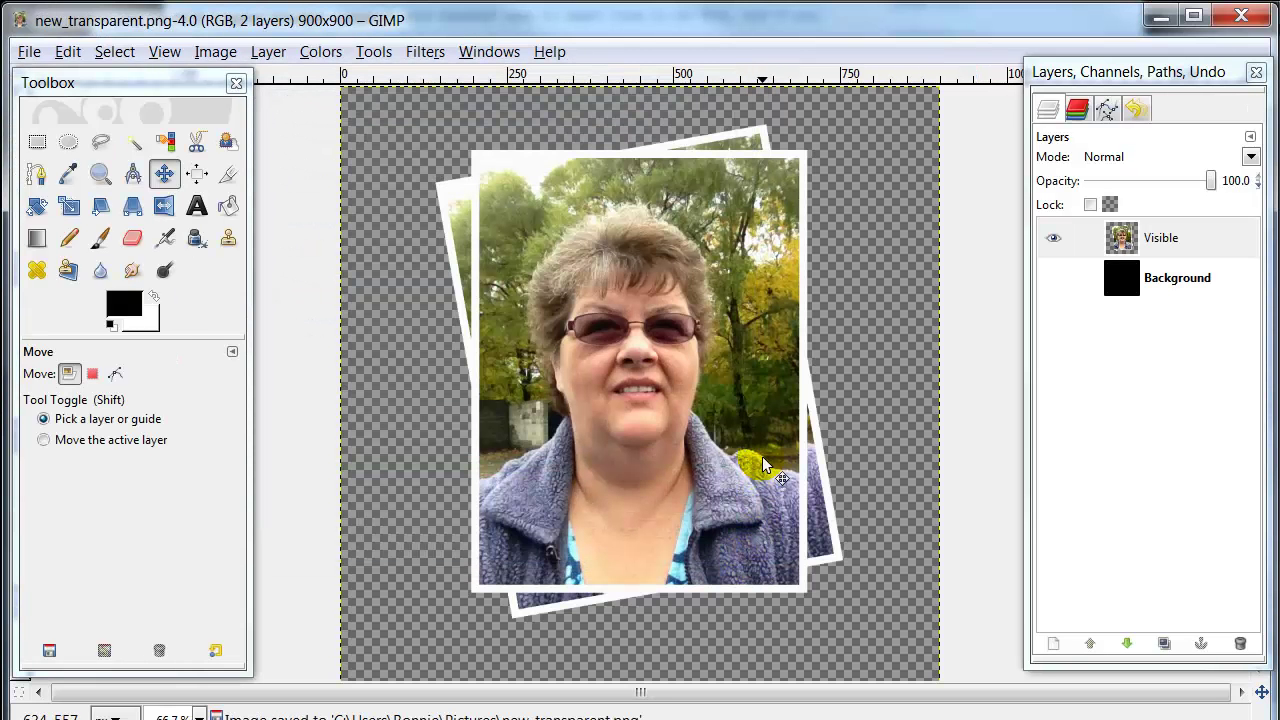
# - Make the black Background layer visible and active
pyautogui.click(1054, 278)
pyautogui.click(1178, 283)
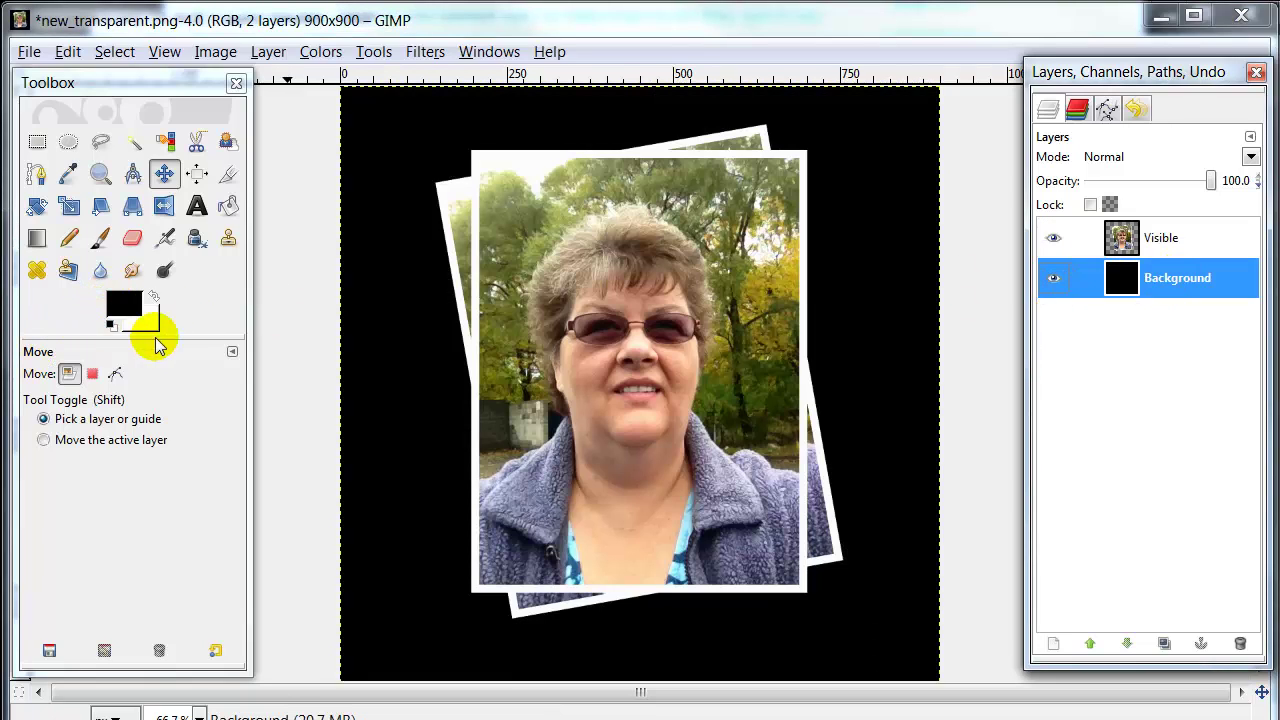
pyautogui.click(124, 304)
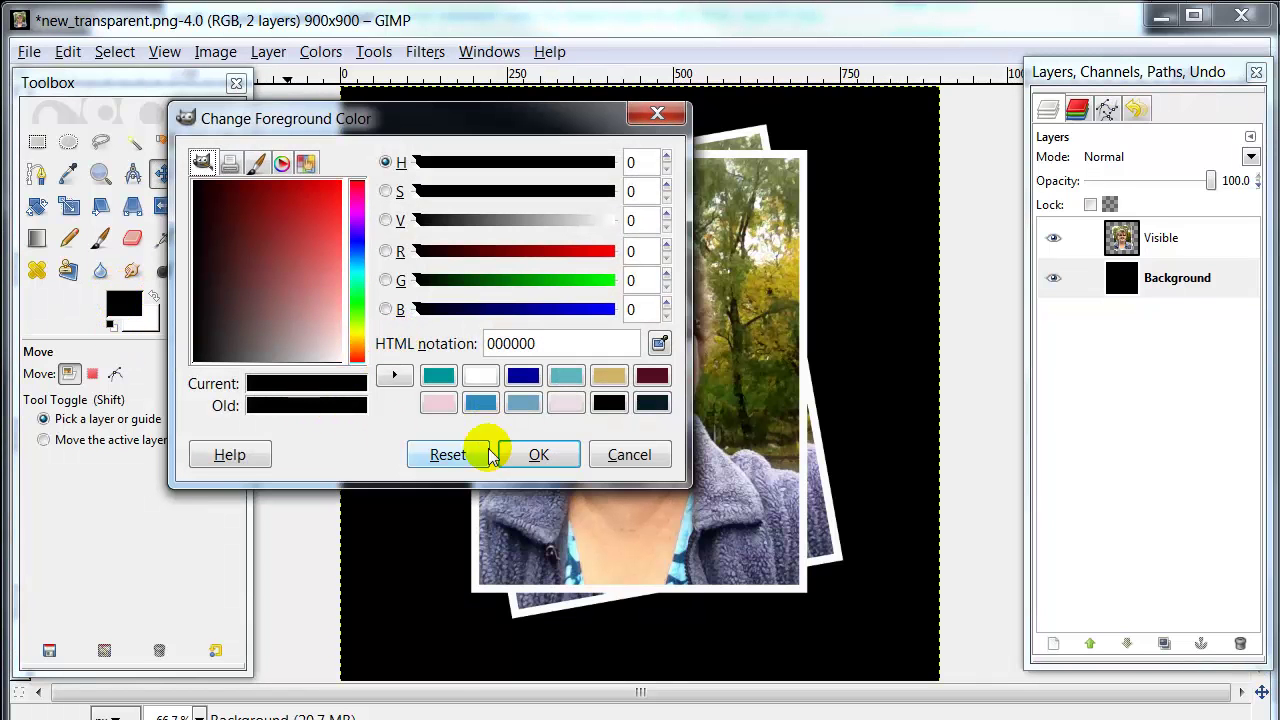
pyautogui.click(628, 456)
pyautogui.click(154, 293)
# - Set teal 009999 as the background colour with black in front, and reselect the Background layer
pyautogui.click(128, 306)
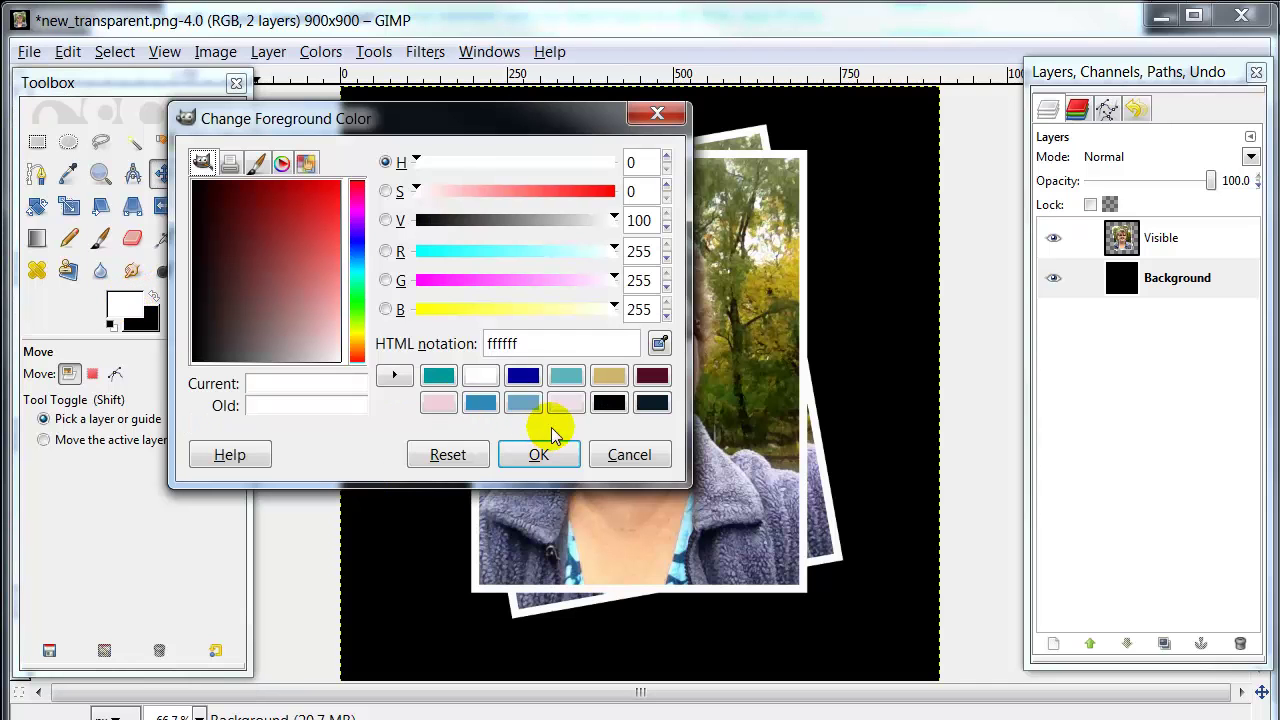
pyautogui.click(438, 376)
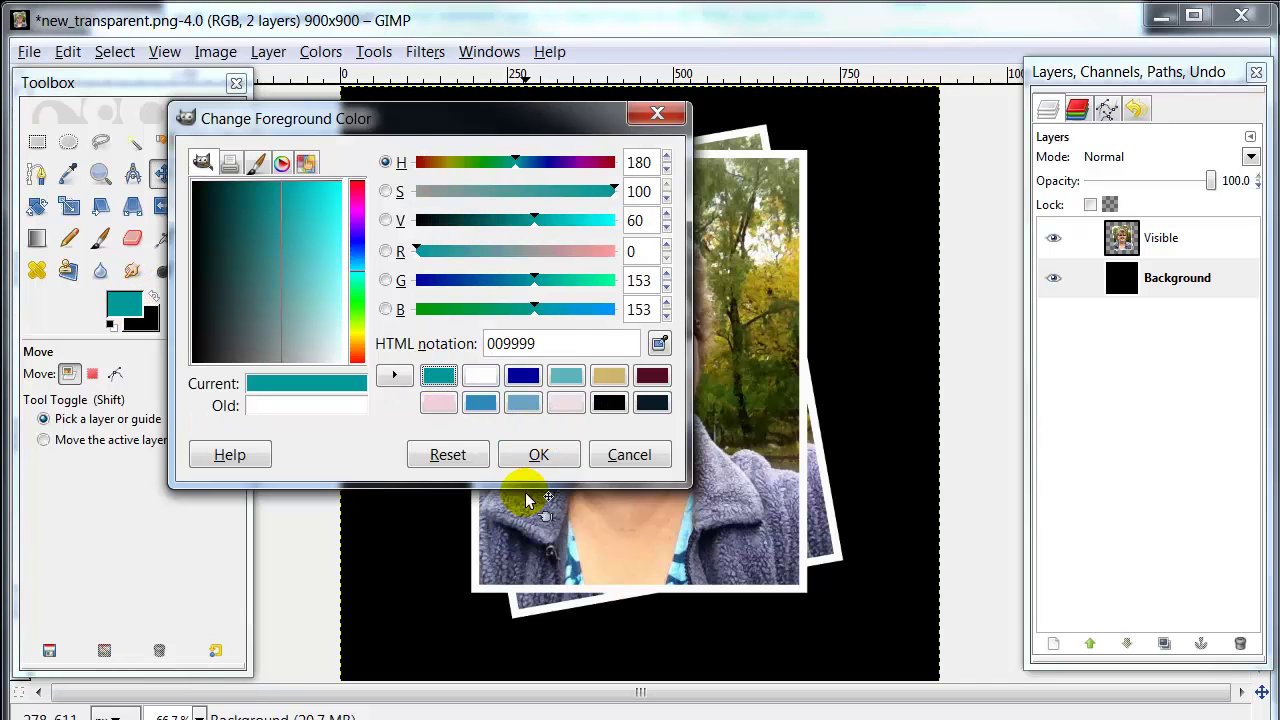
pyautogui.click(536, 452)
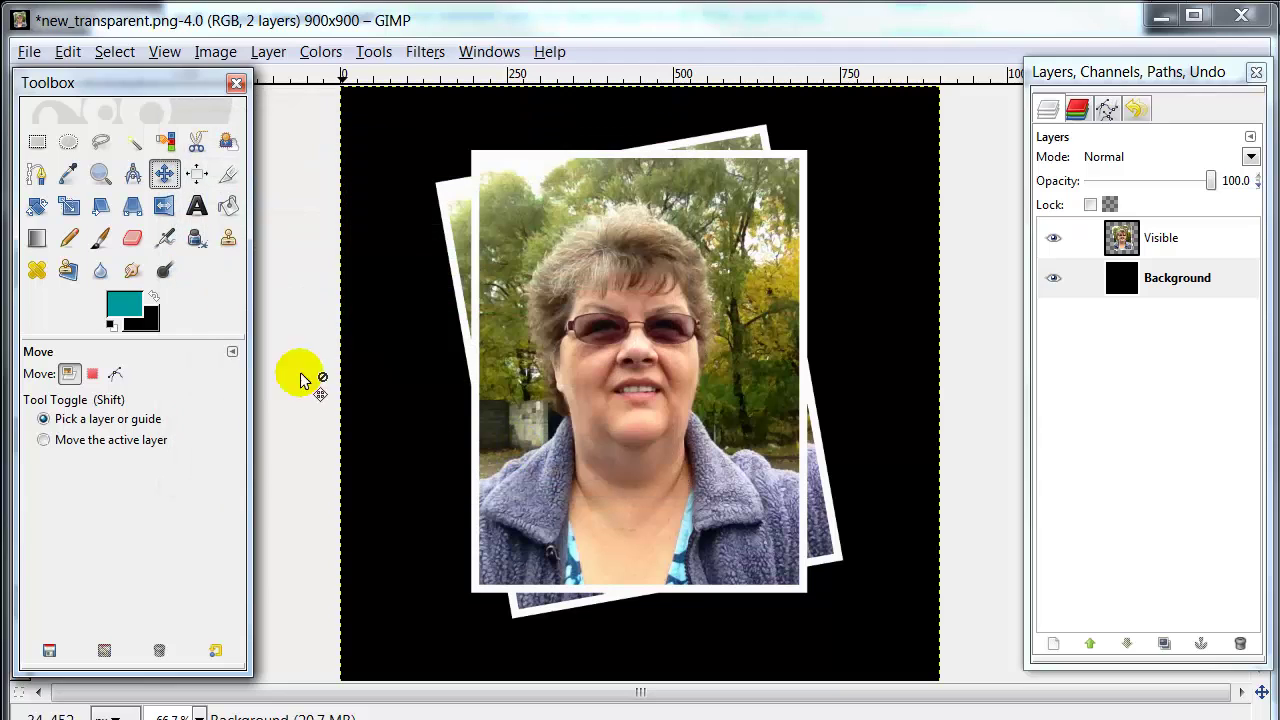
pyautogui.click(154, 295)
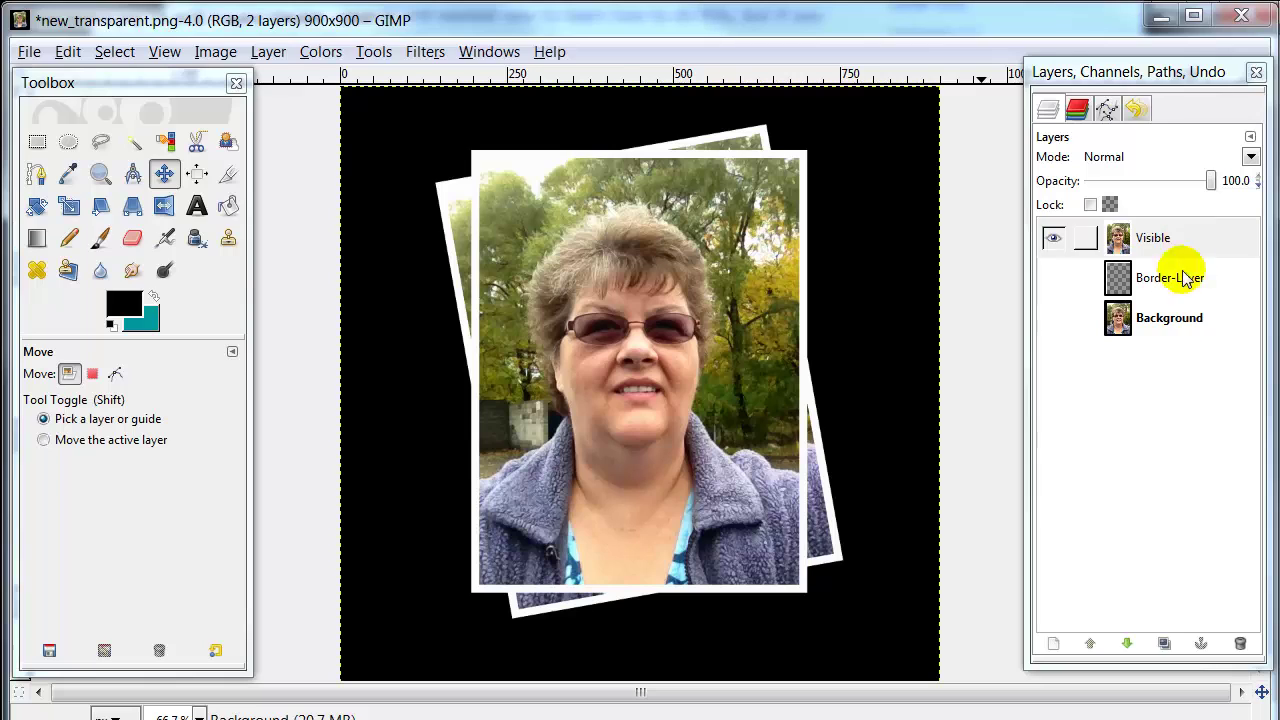
pyautogui.click(1180, 322)
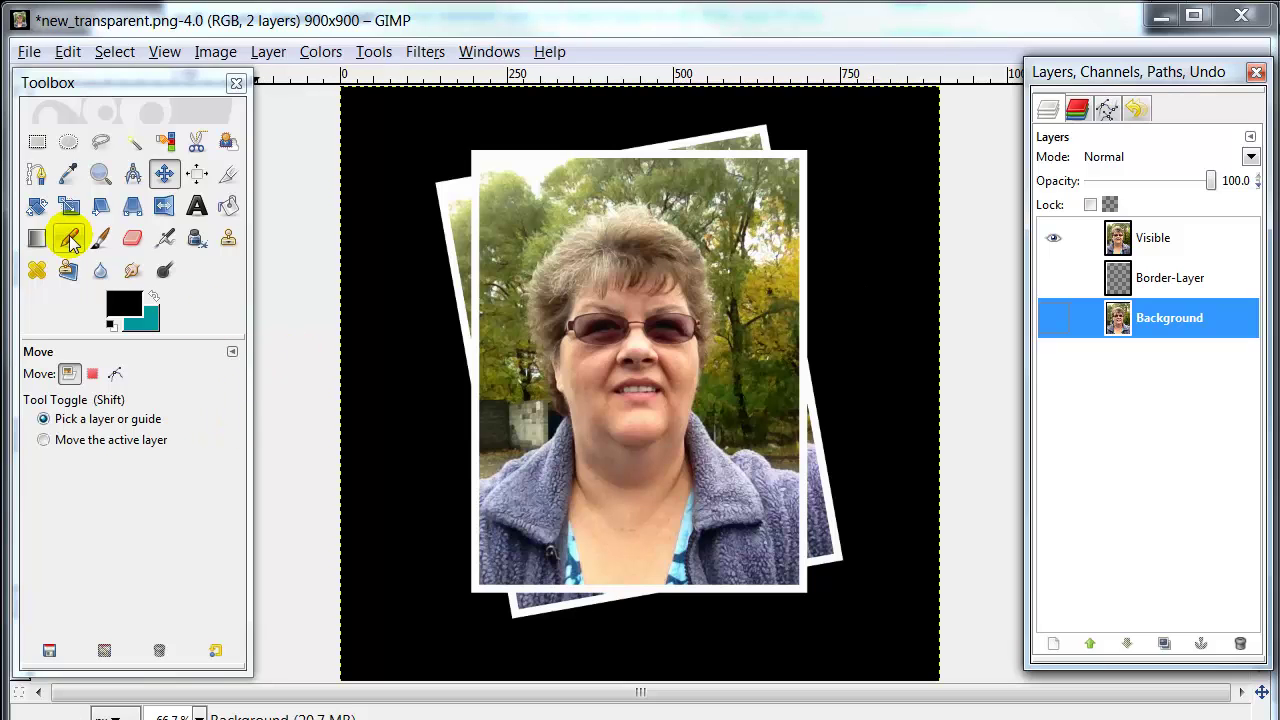
# - Draw a linear Blend gradient on the Background layer, black at the top to teal at the bottom
pyautogui.click(36, 240)
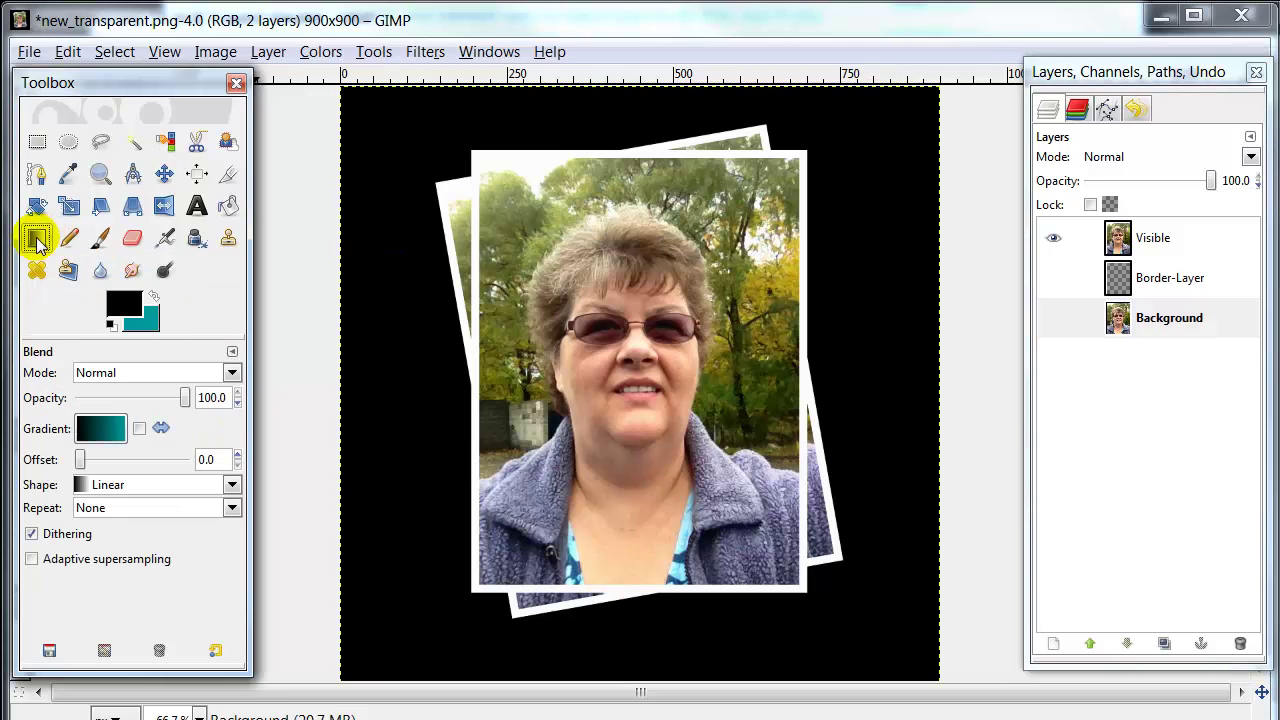
pyautogui.click(810, 287)
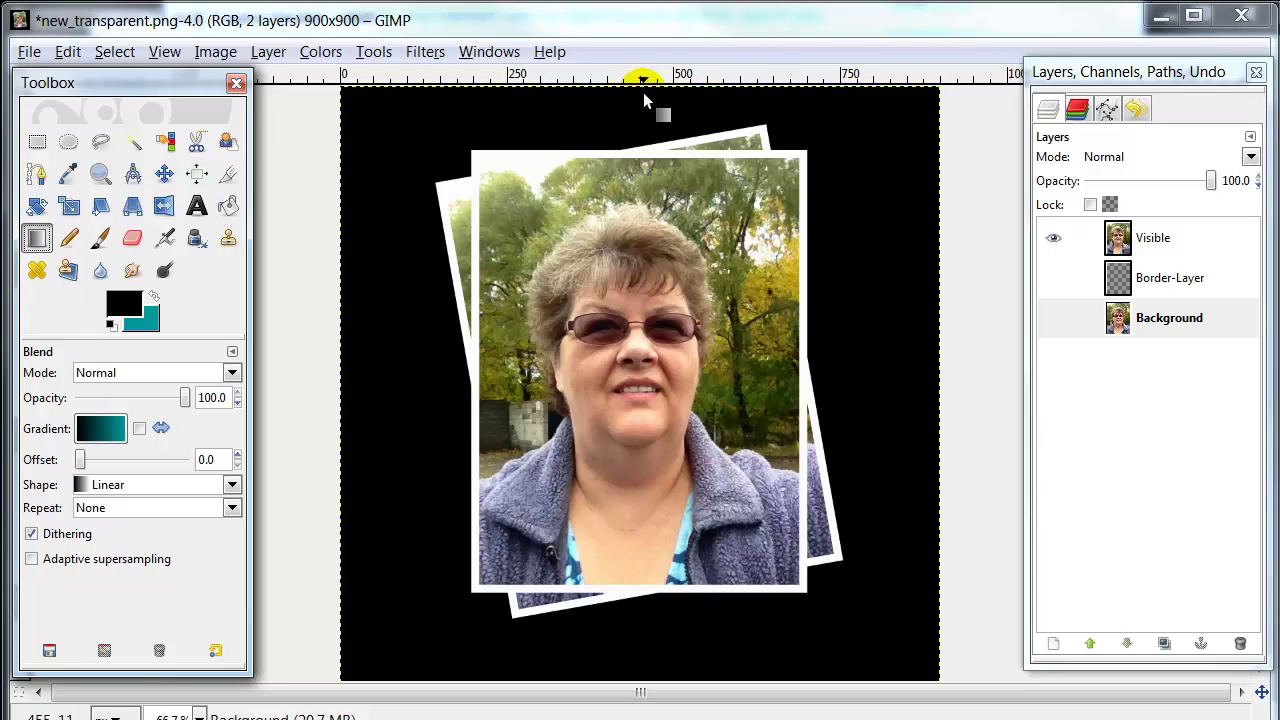
pyautogui.moveTo(640, 92); pyautogui.dragTo(640, 92)
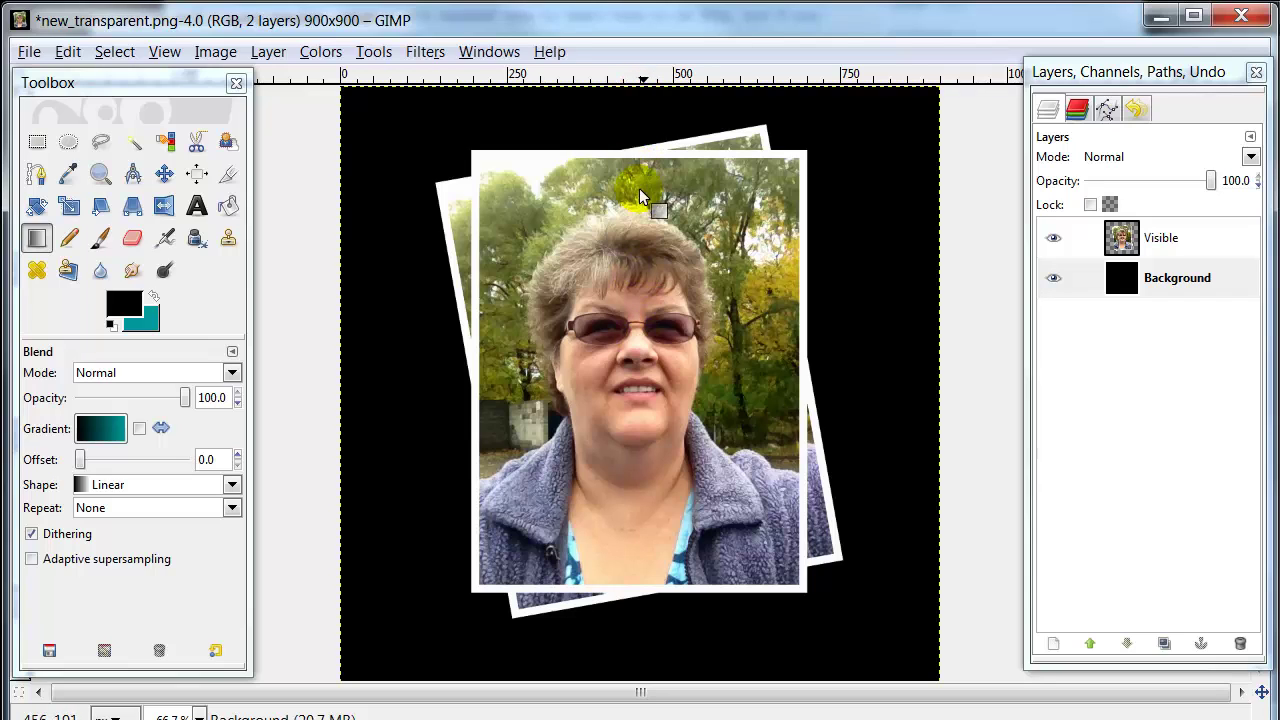
pyautogui.moveTo(631, 102); pyautogui.dragTo(626, 659)
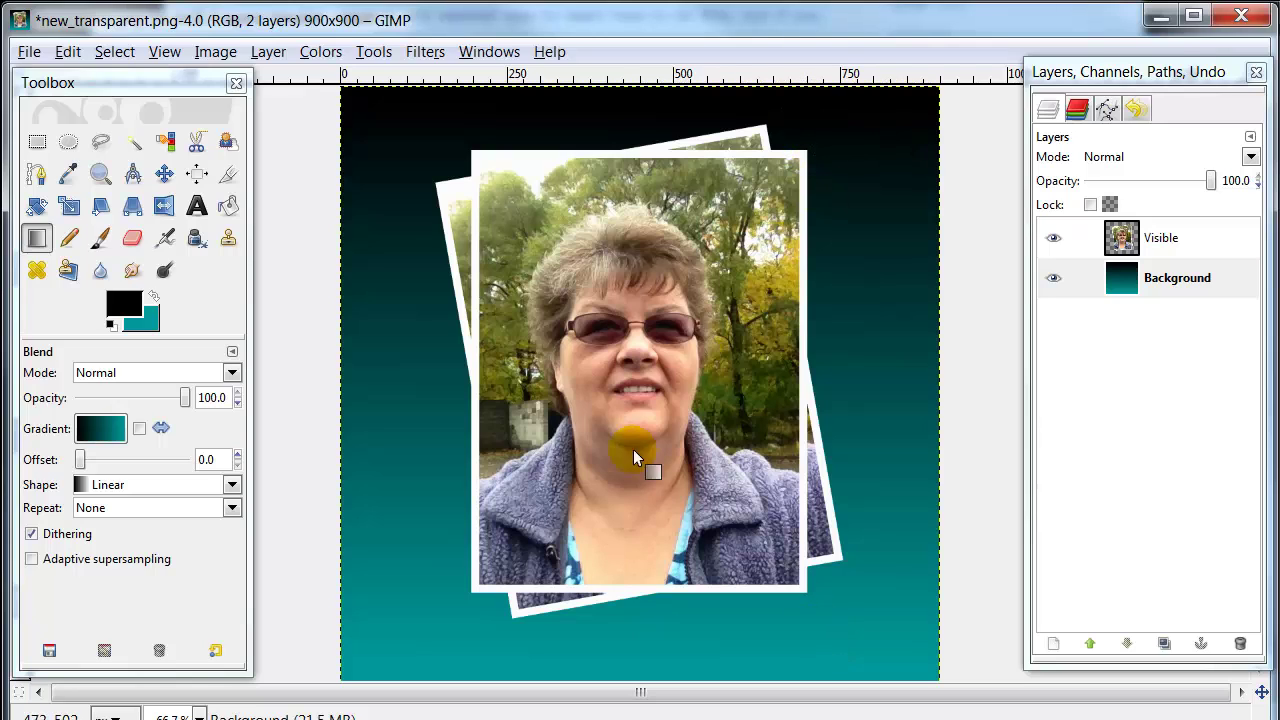
pyautogui.click(145, 320)
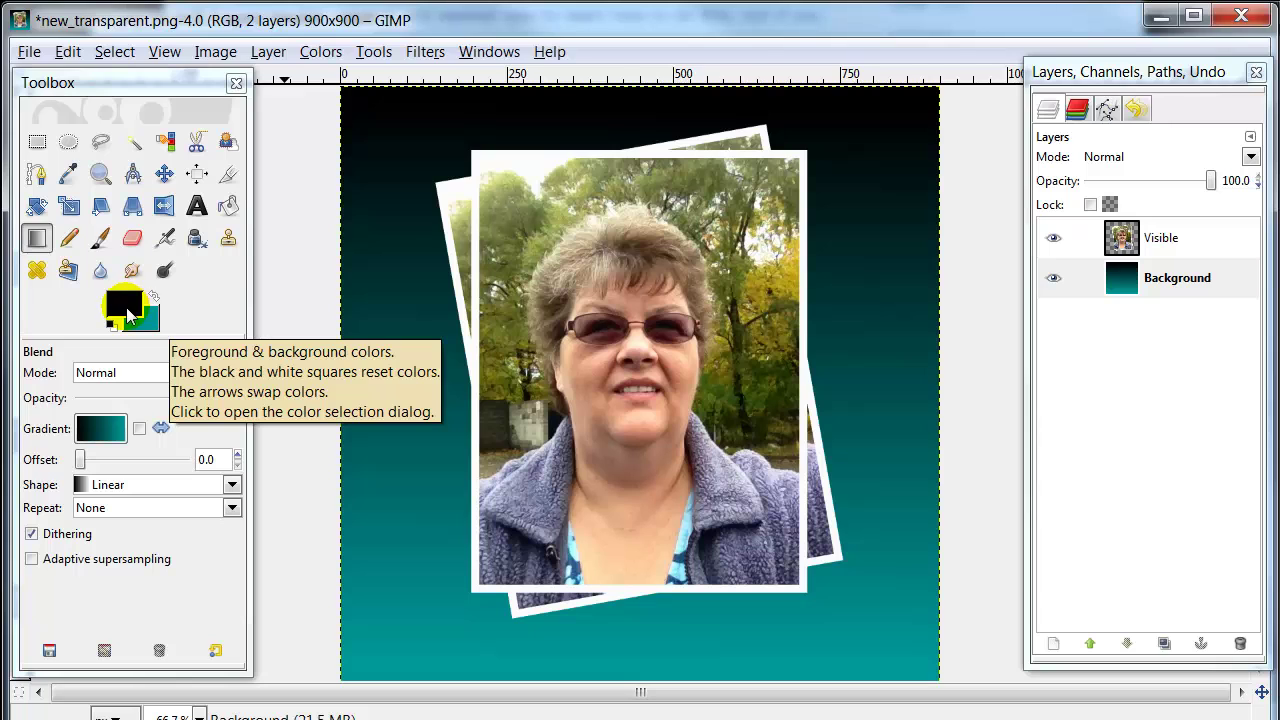
# - Make maroon 520b24 the background colour and redraw the Background gradient from black to maroon
pyautogui.click(153, 295)
pyautogui.click(117, 313)
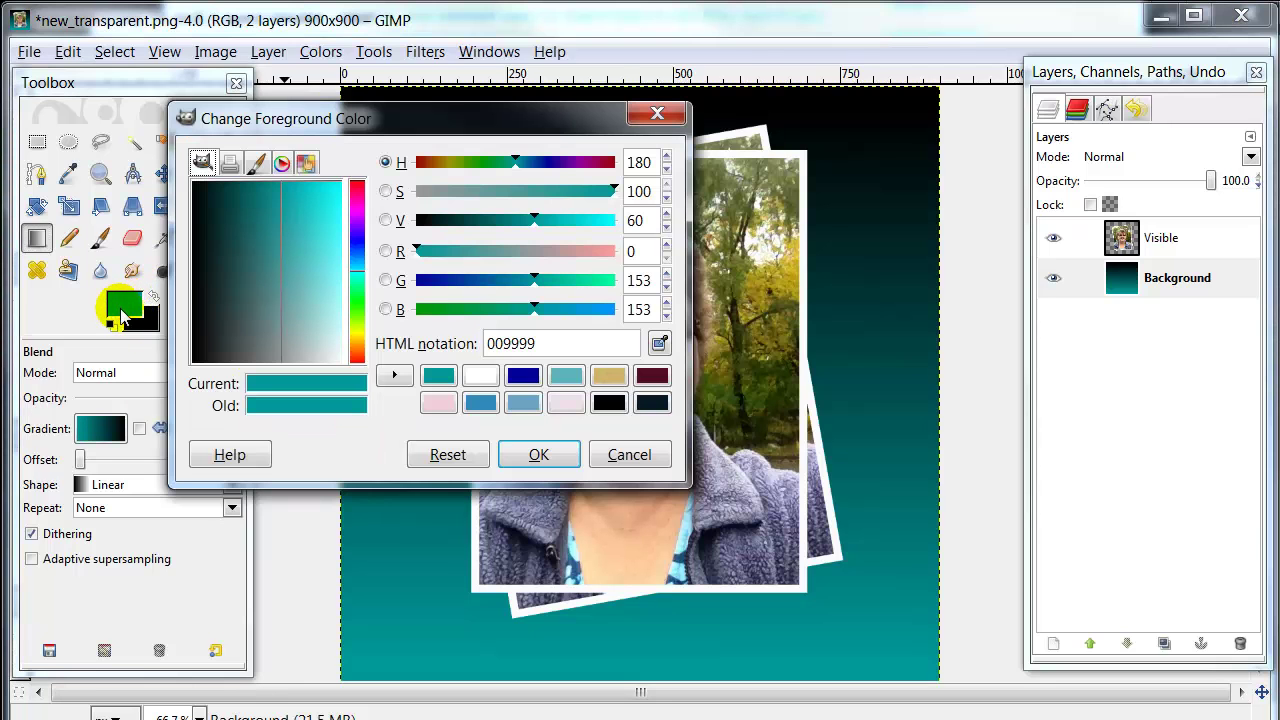
pyautogui.click(651, 375)
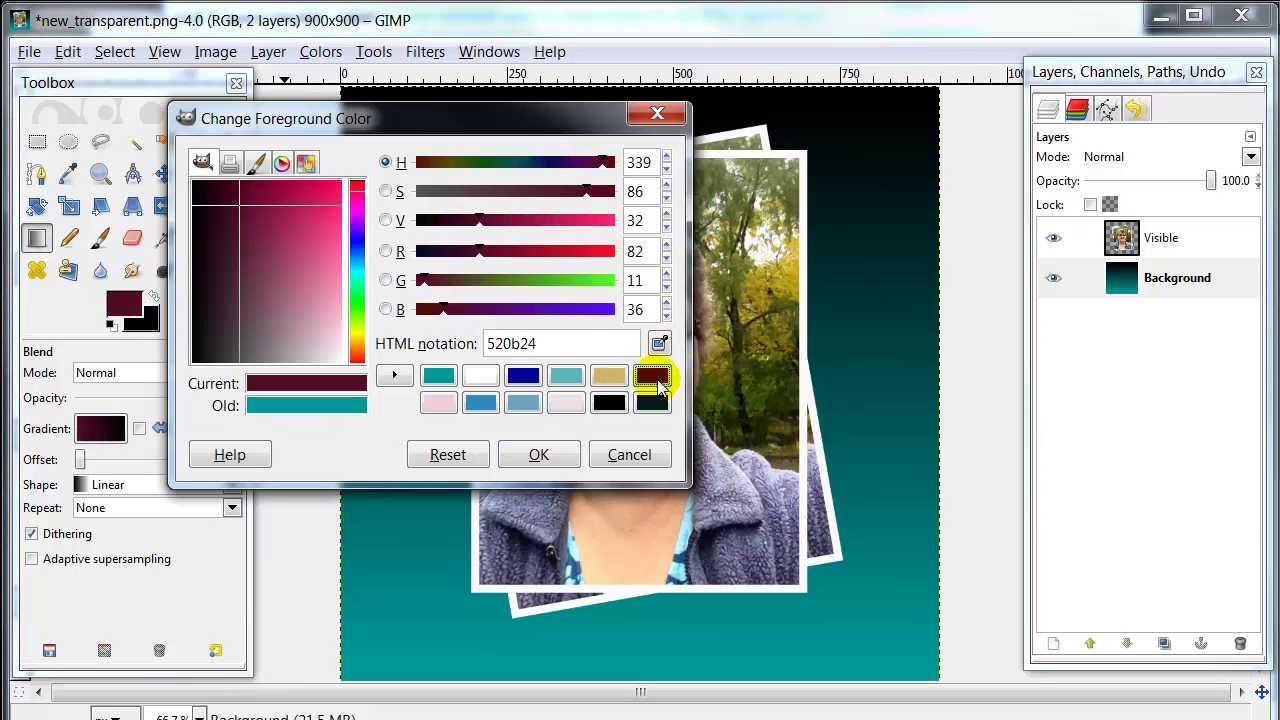
pyautogui.click(540, 454)
pyautogui.click(156, 300)
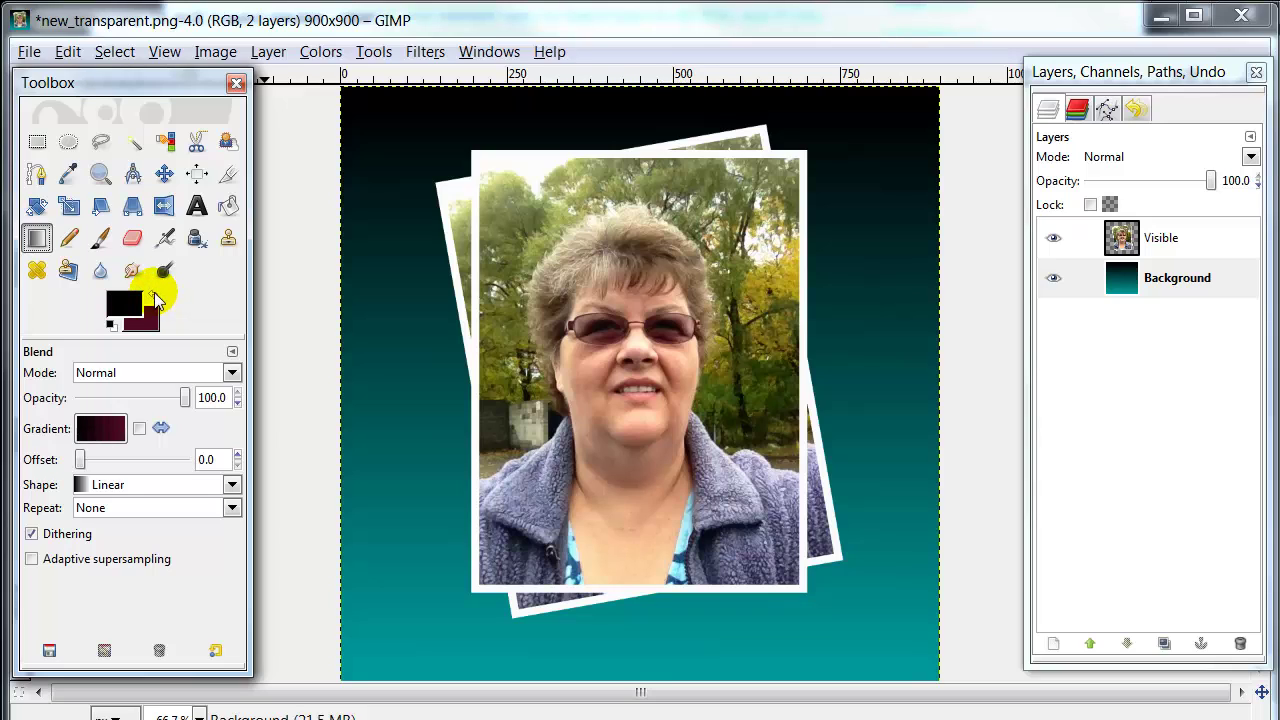
pyautogui.click(1163, 279)
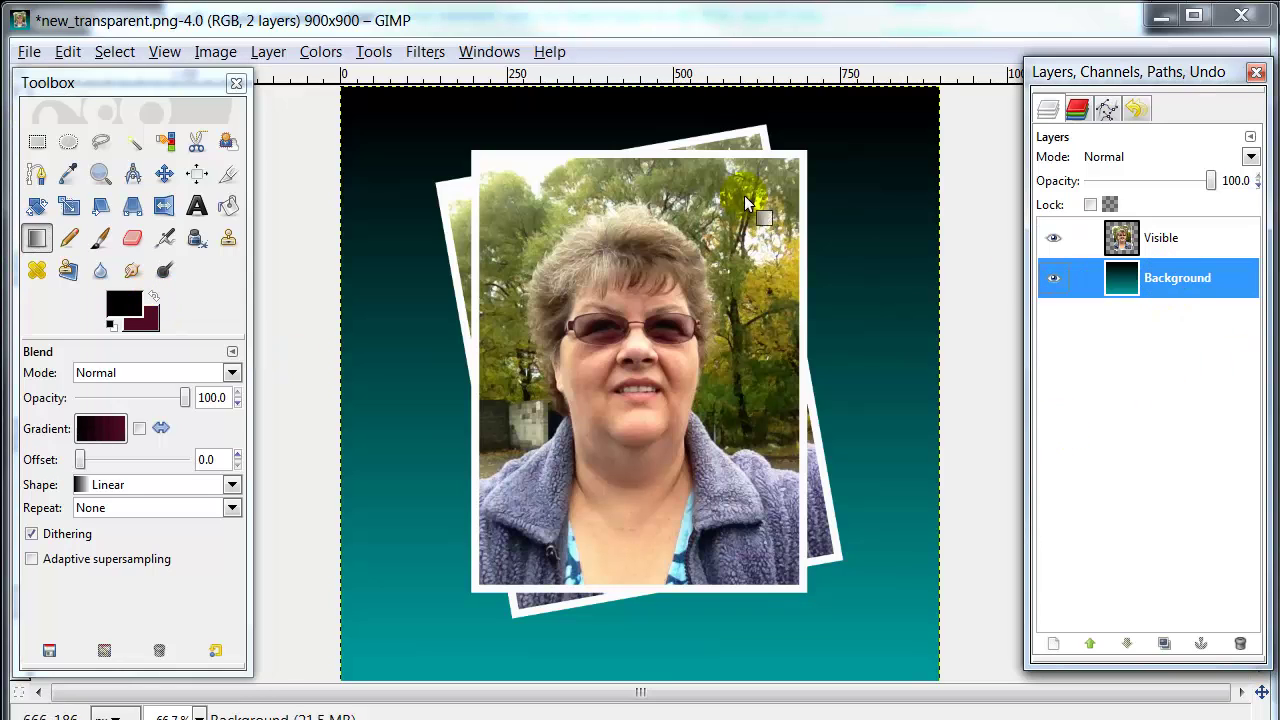
pyautogui.moveTo(627, 93); pyautogui.dragTo(618, 667)
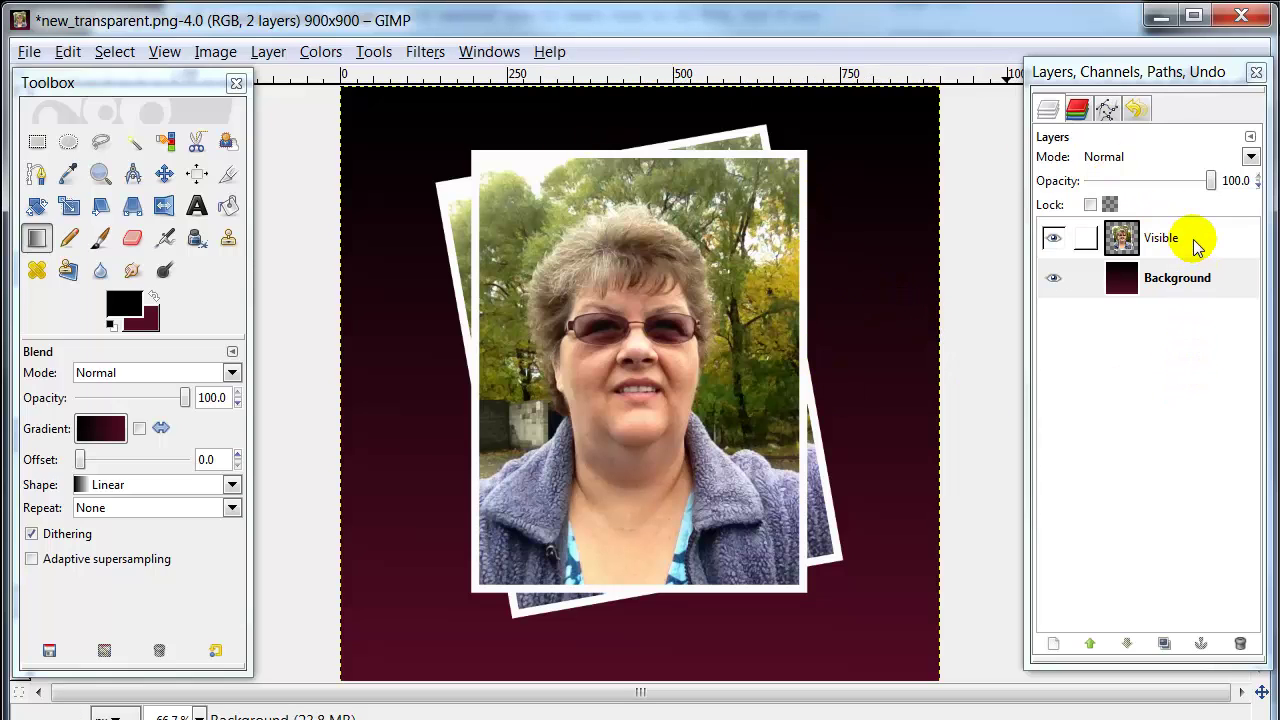
# - Start a Save As and choose PNG image as the file type
pyautogui.click(30, 52)
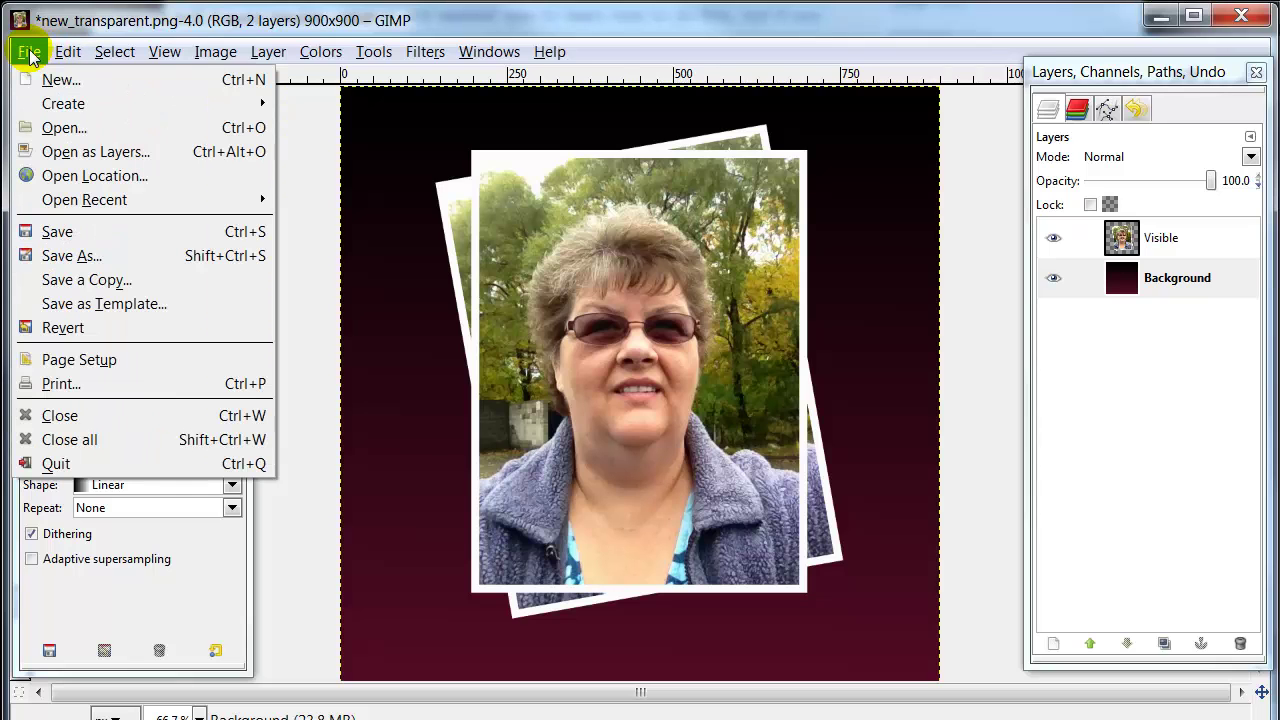
pyautogui.click(163, 257)
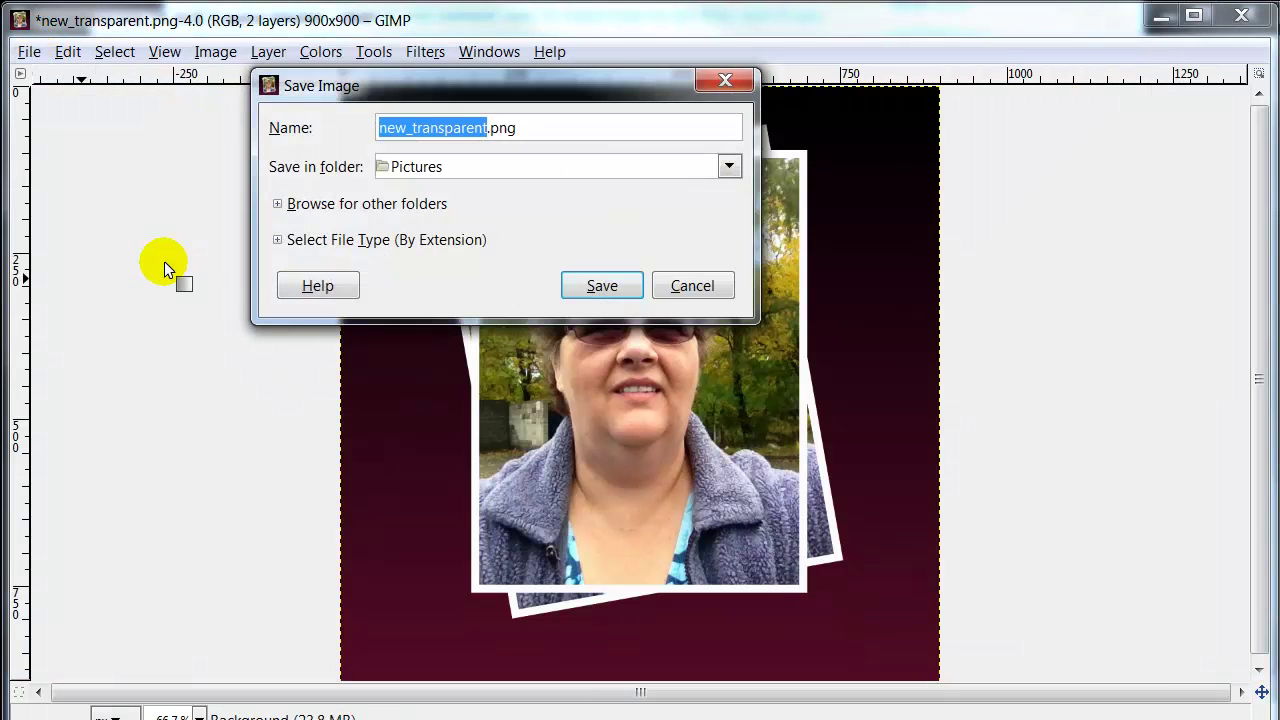
pyautogui.click(346, 242)
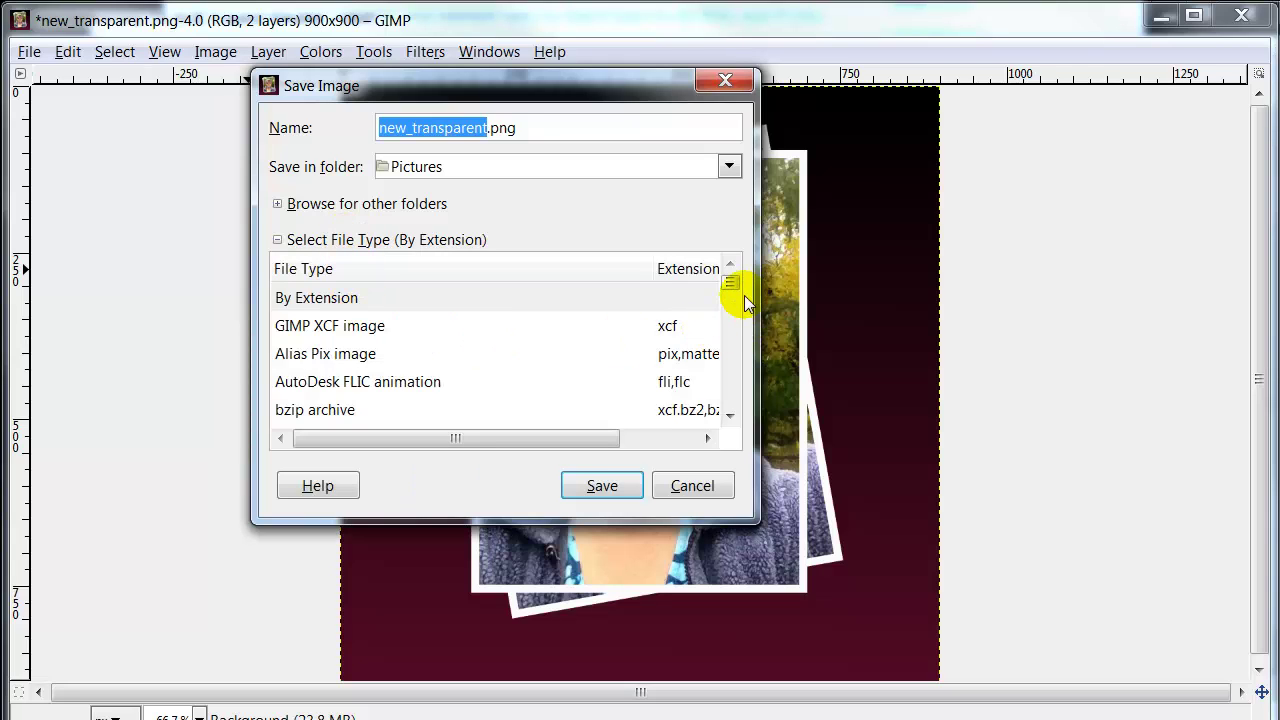
pyautogui.moveTo(736, 312); pyautogui.dragTo(746, 375)
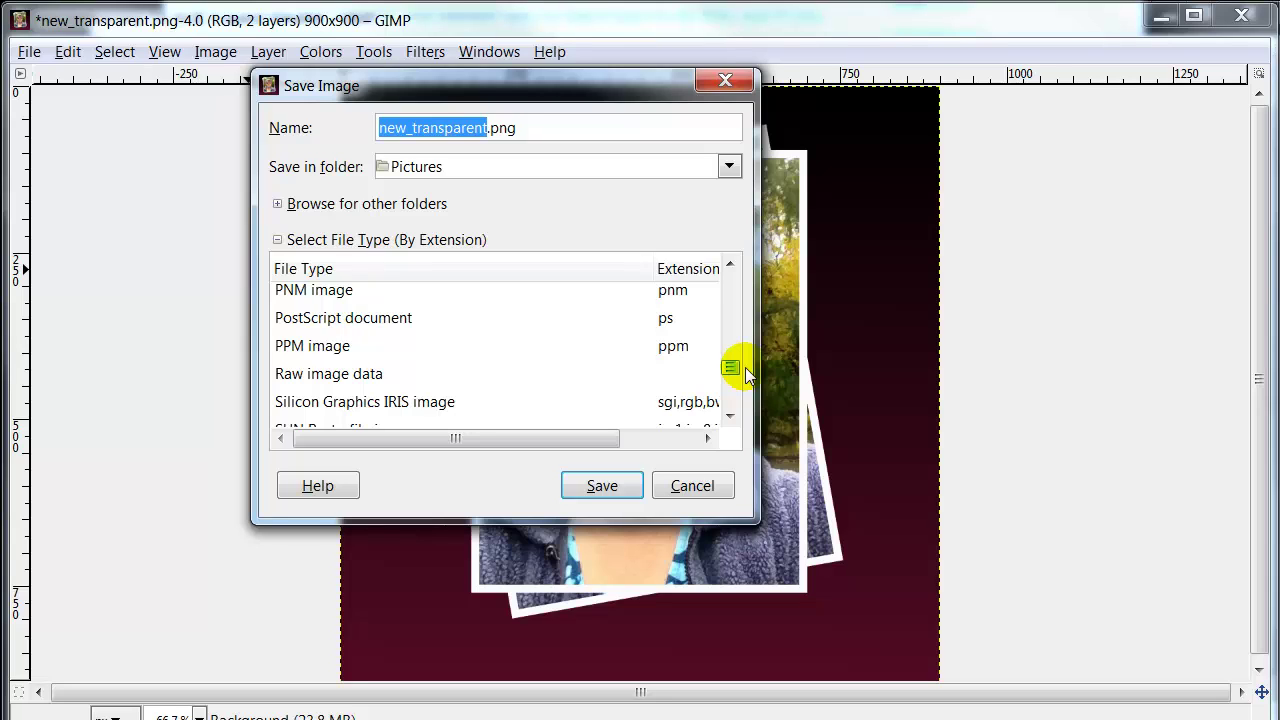
pyautogui.click(729, 265)
pyautogui.click(729, 265)
pyautogui.click(663, 306)
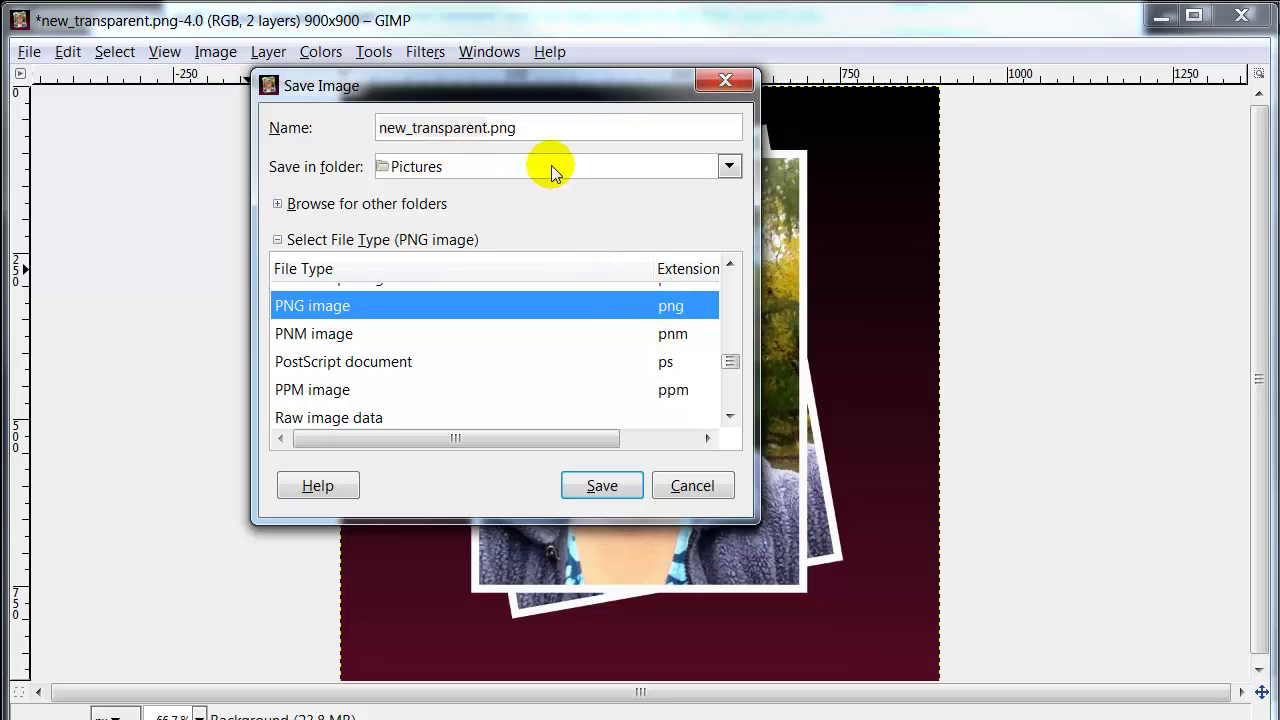
# - Overwrite new_transparent.png, exporting with visible layers merged
pyautogui.click(595, 486)
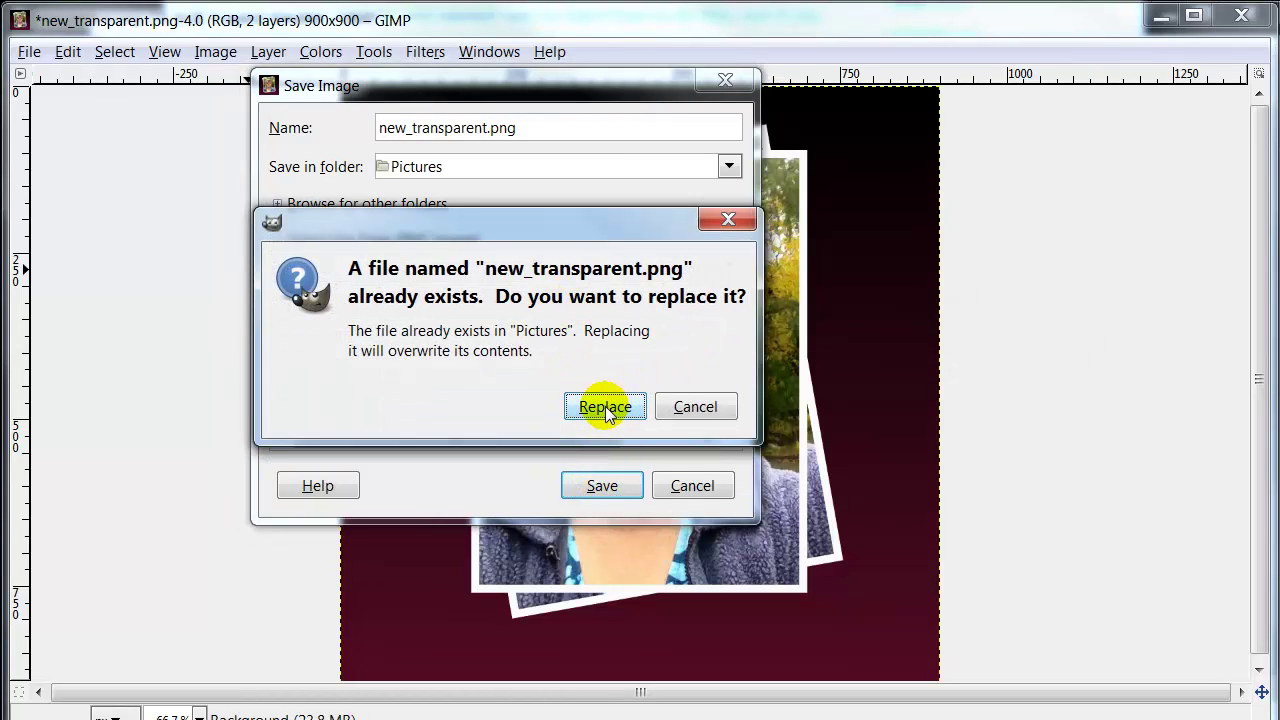
pyautogui.click(605, 407)
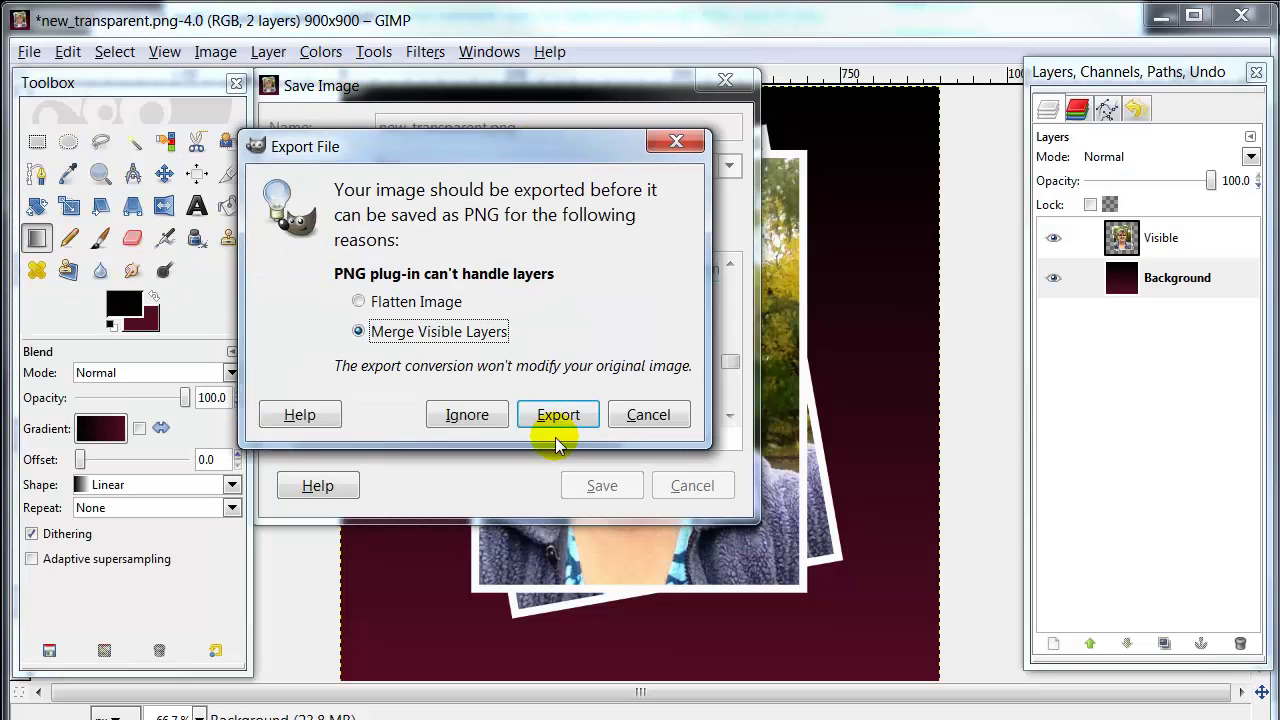
pyautogui.click(548, 416)
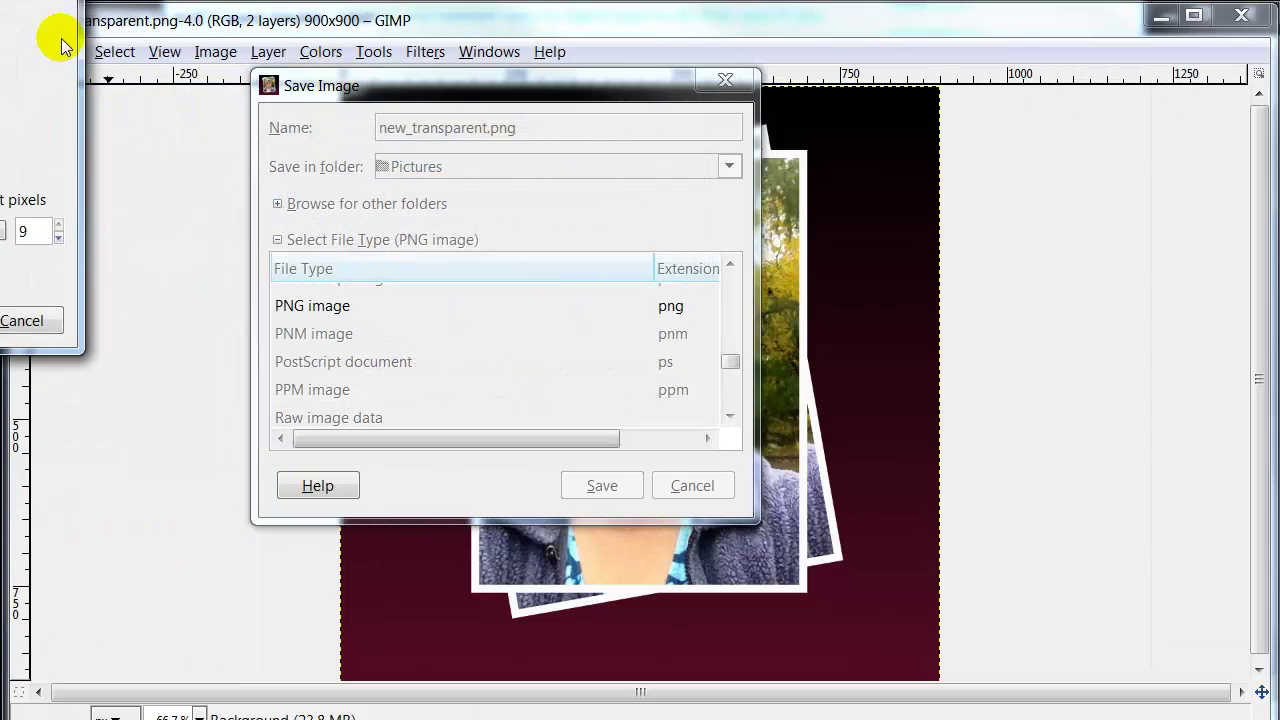
pyautogui.press('Return')
pyautogui.click(423, 529)
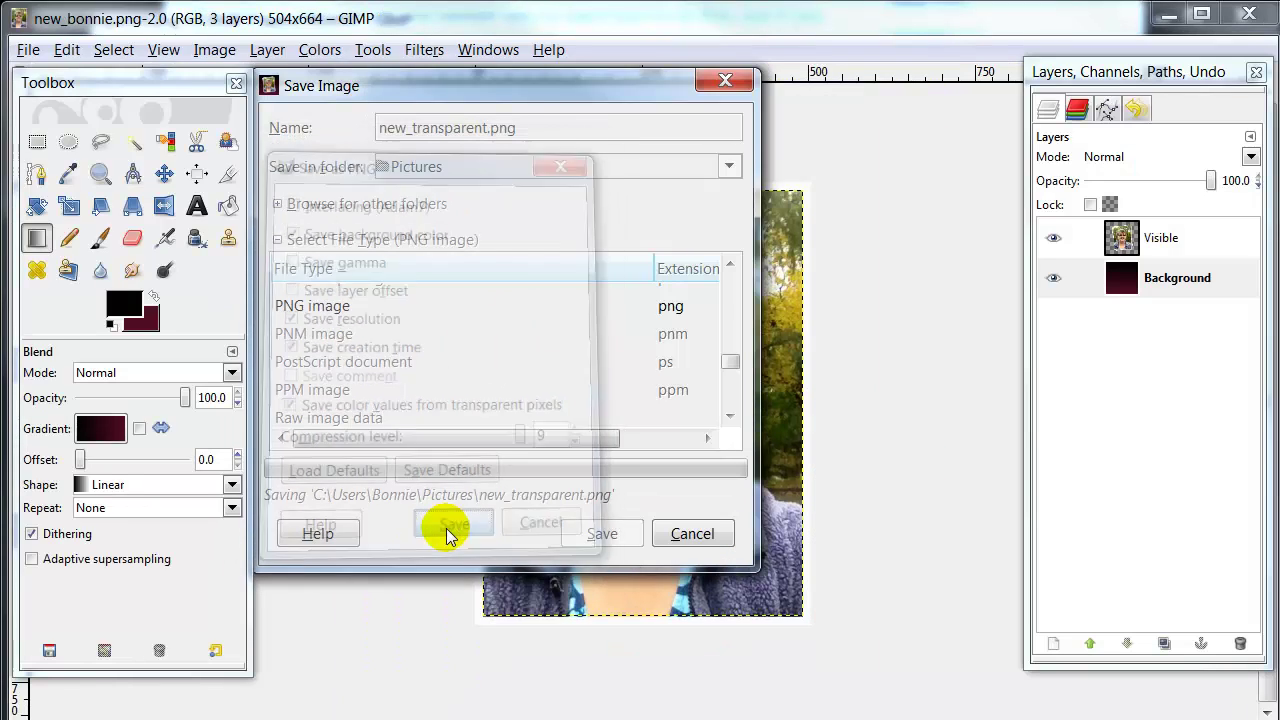